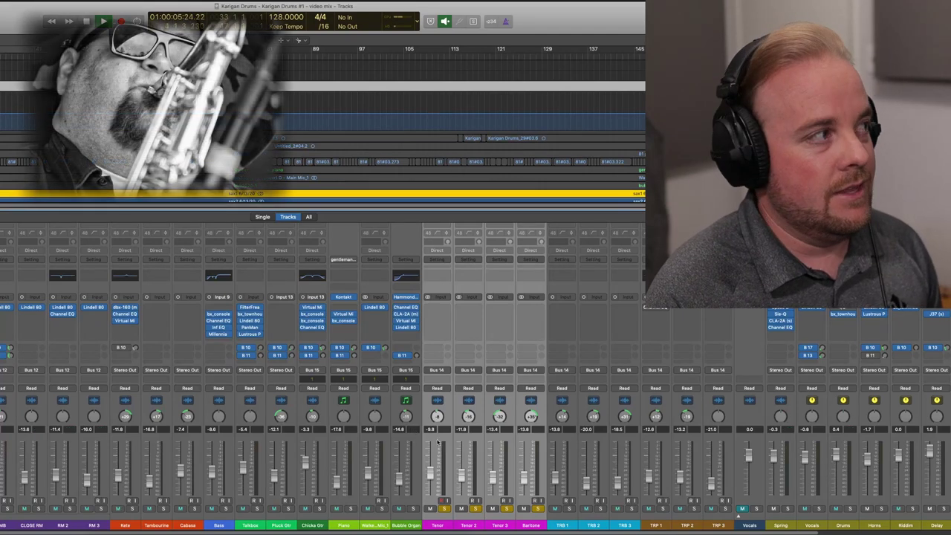
Listen to the soloed horns, then select just the Tenor channel strip.
scroll(445, 427, "up", 1)
scroll(455, 426, "down", 1)
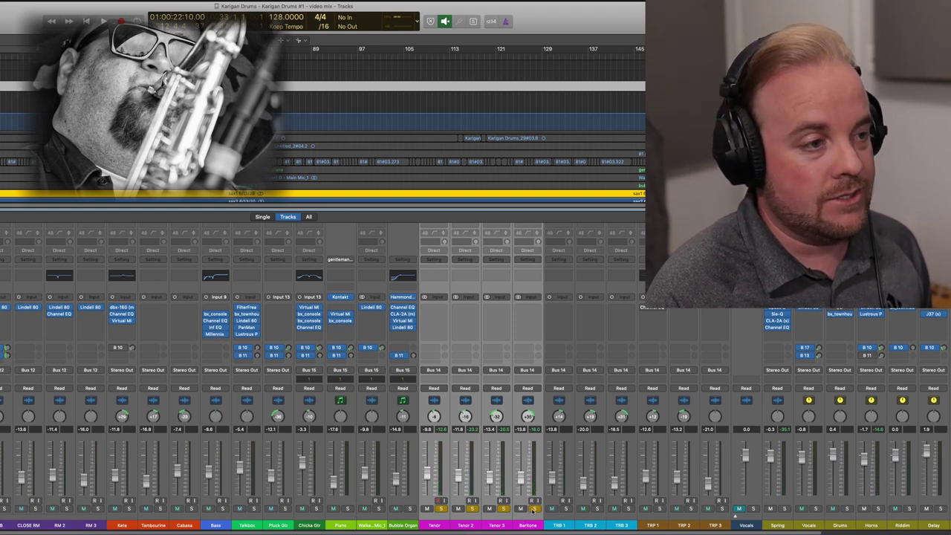
left_click(469, 524)
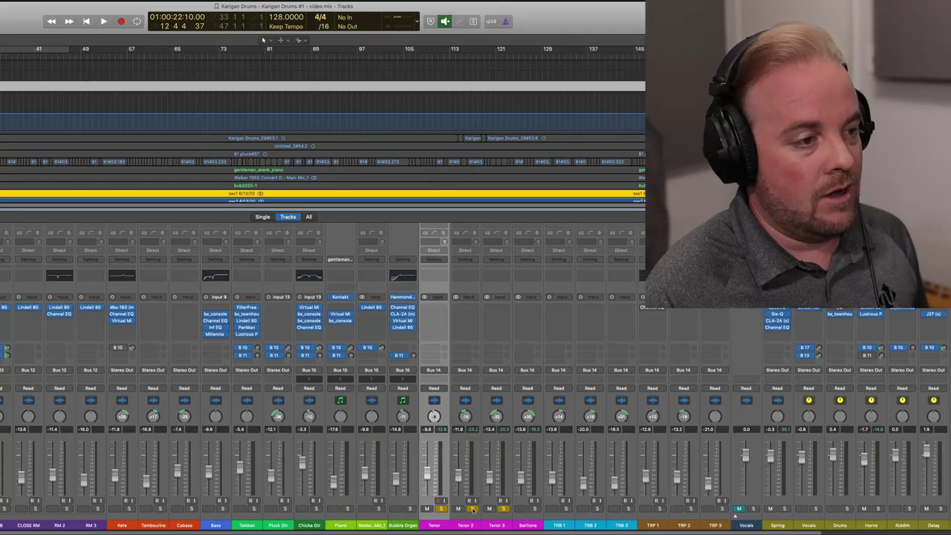
Play the horns back from earlier in the song, then stop.
key("space")
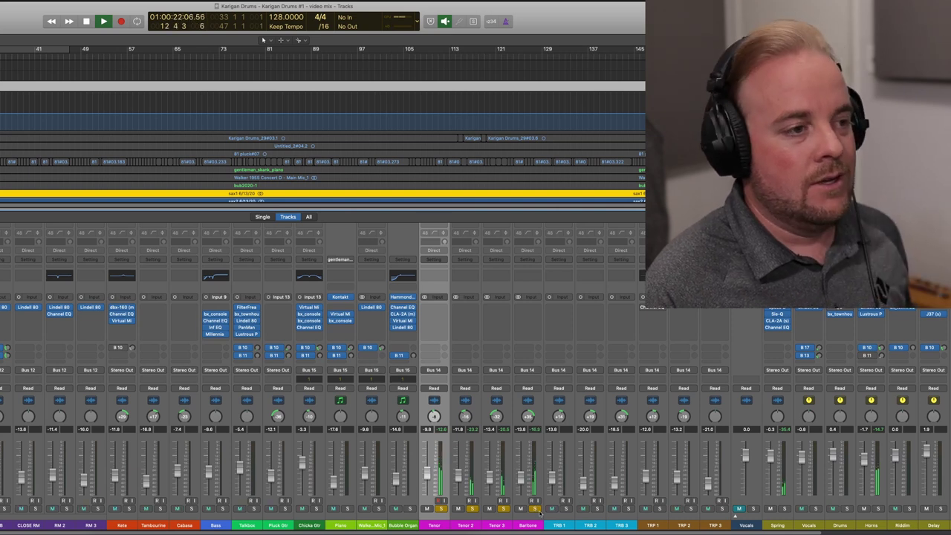
key("space")
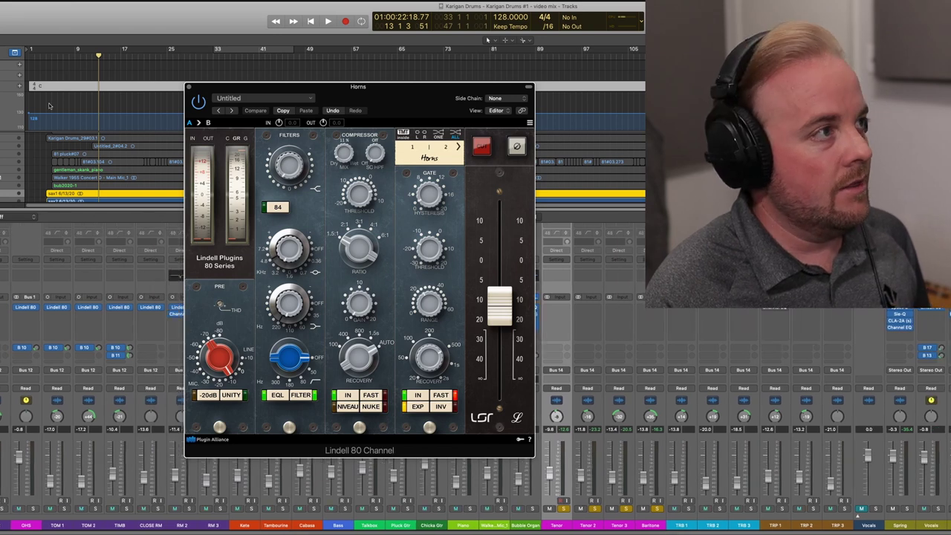
Reposition the Horns Lindell 80 Channel window beside the MultiMeter so the tracks stay visible.
left_click_drag(387, 95, 72, 59)
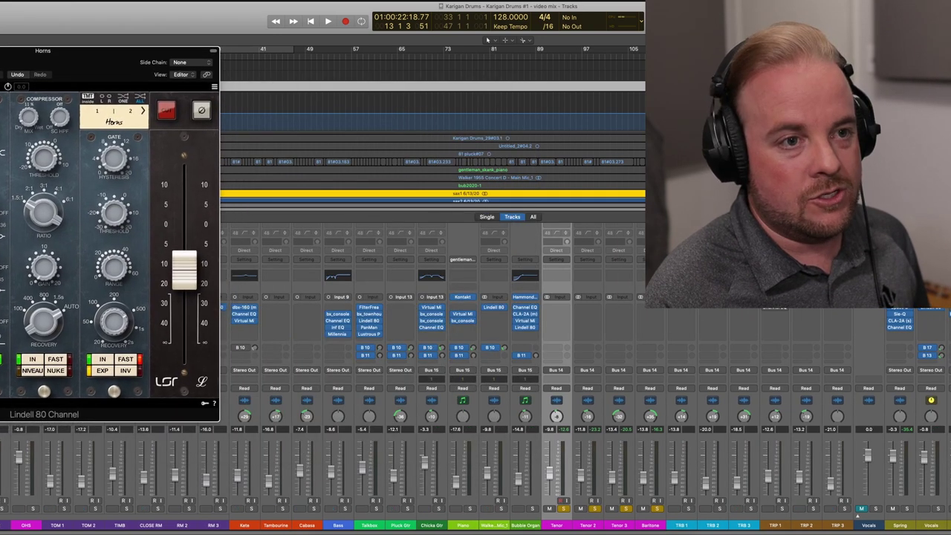
left_click(488, 39)
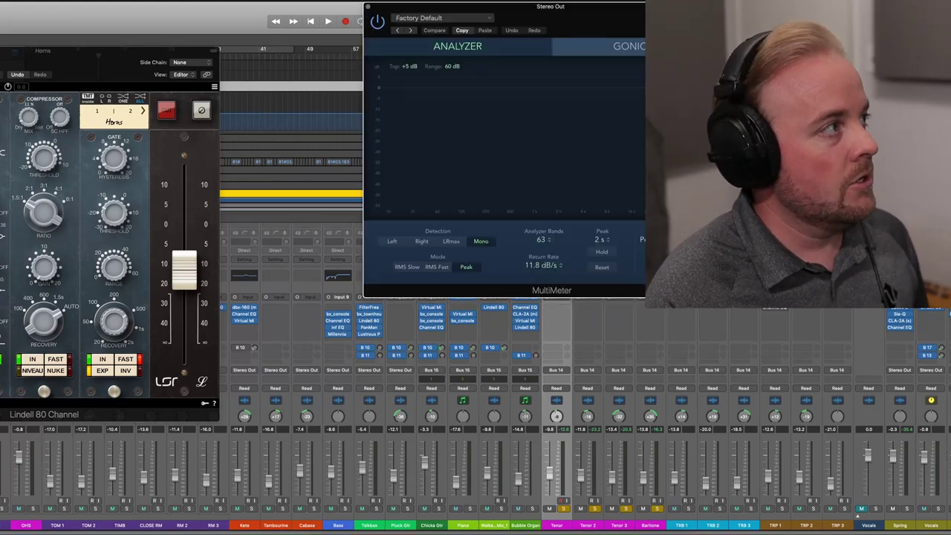
left_click(343, 232)
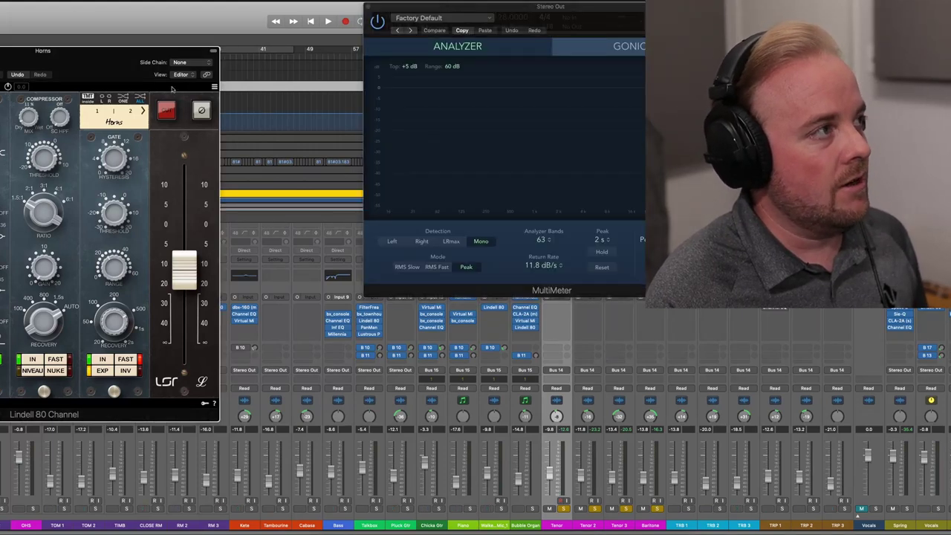
left_click_drag(119, 55, 312, 79)
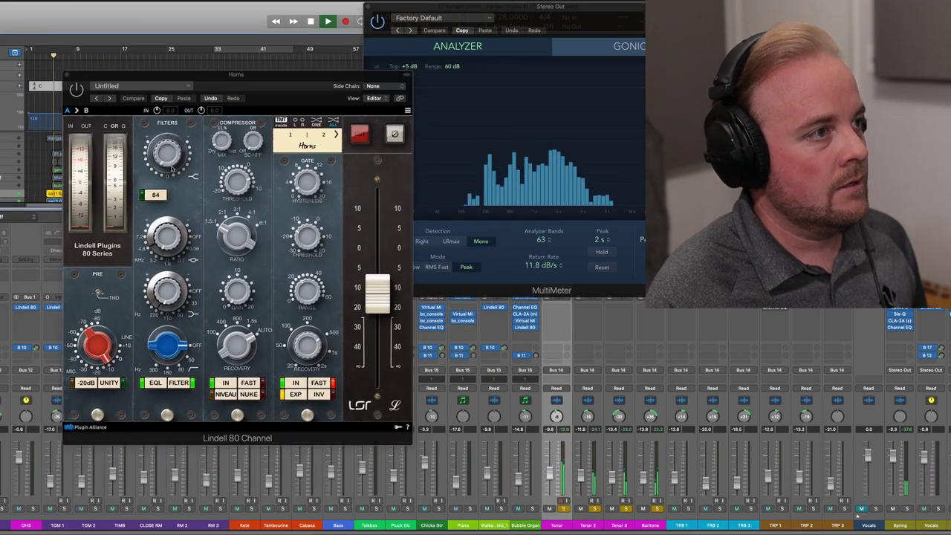
left_click_drag(265, 81, 206, 21)
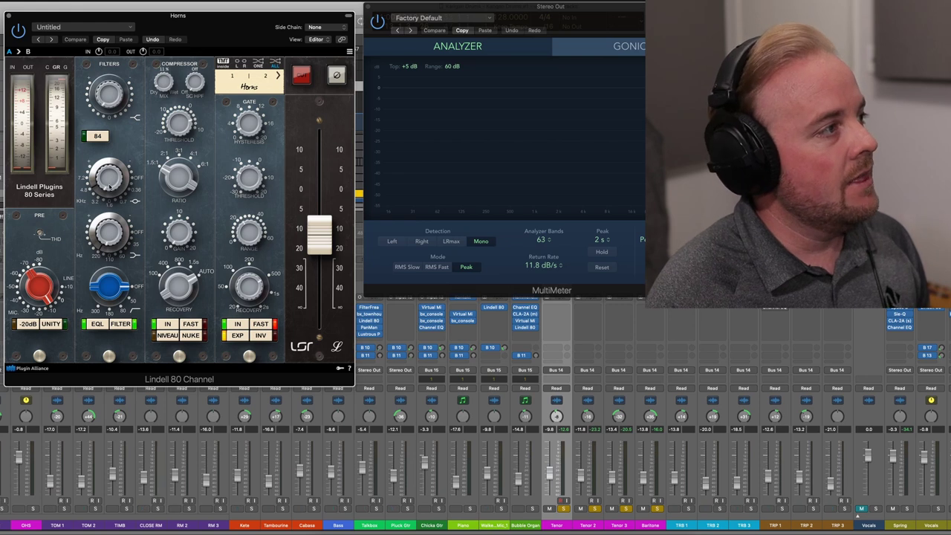
mouse_move(110, 187)
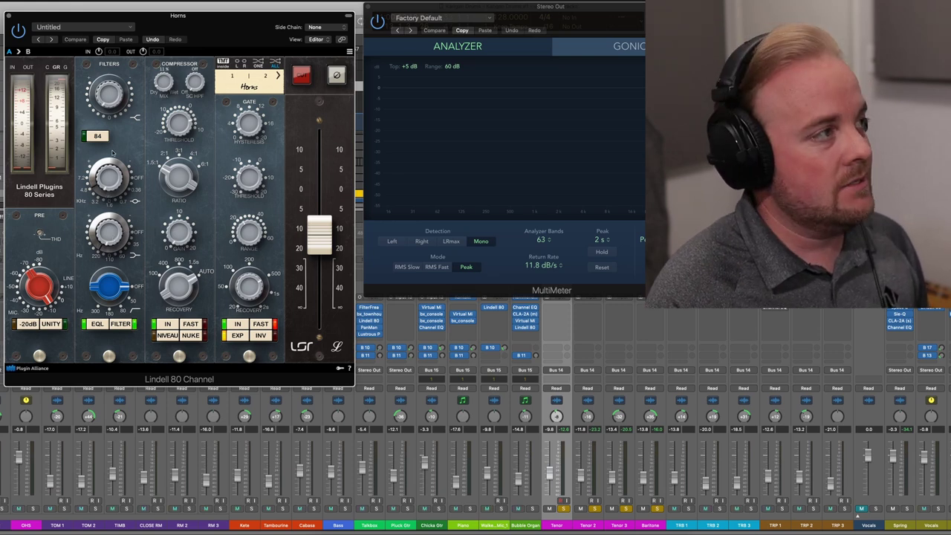
left_click_drag(106, 17, 71, 201)
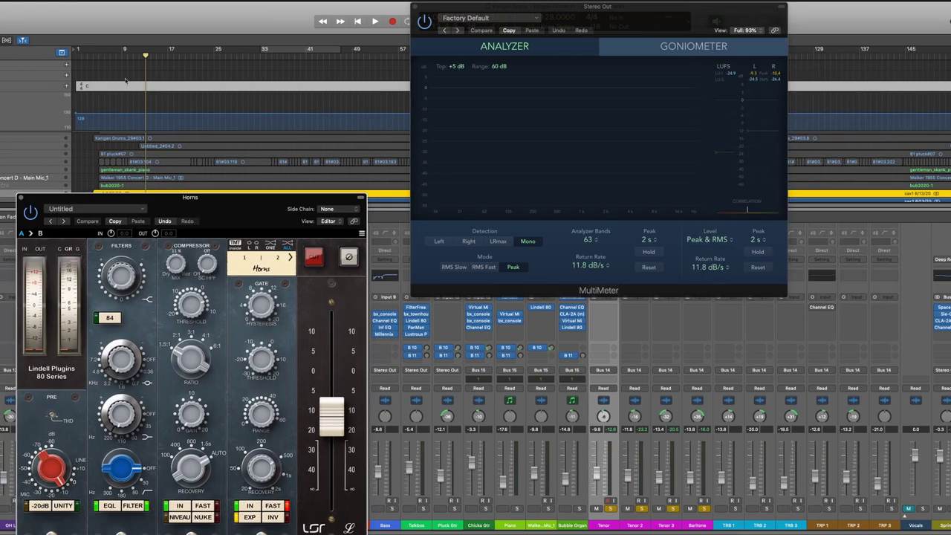
Move the playhead back to about bar 5, stop playback, and shift the Horns window down.
left_click(100, 55)
left_click(31, 214)
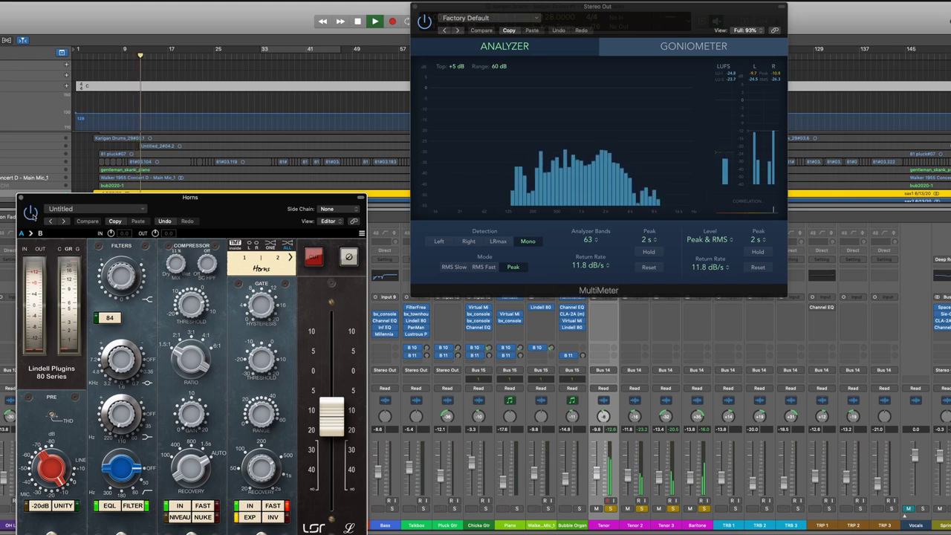
key("space")
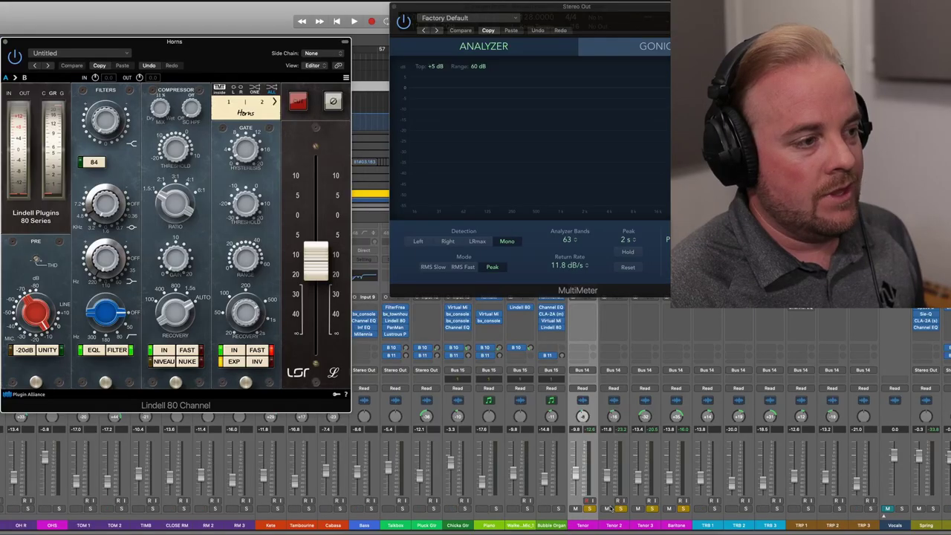
left_click(622, 510)
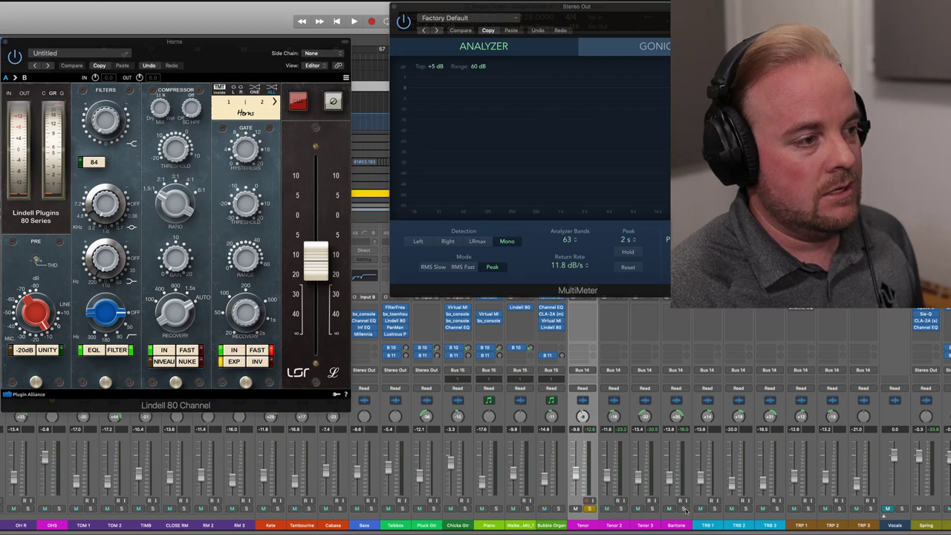
left_click_drag(132, 41, 128, 160)
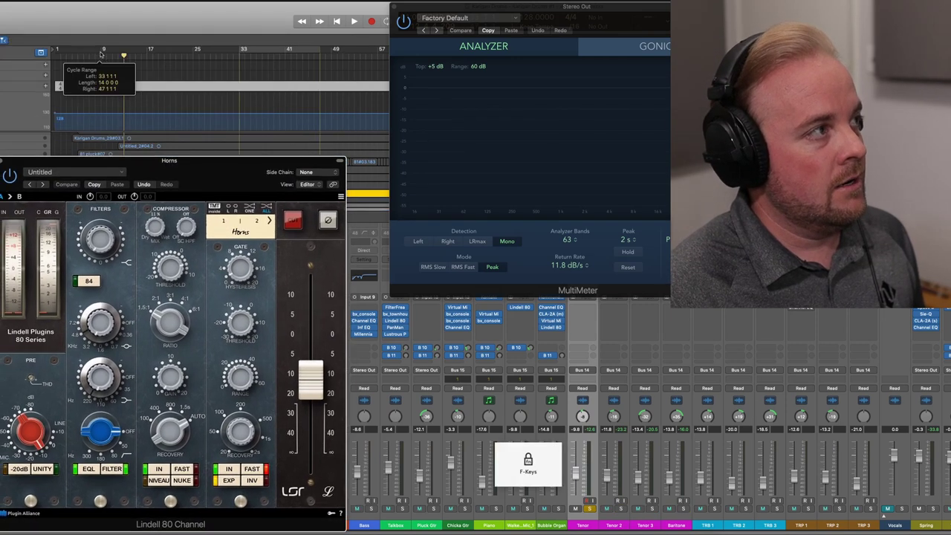
Replay the horns from bar 9 and open the Lustrous Plates reverb.
left_click(106, 82)
key("space")
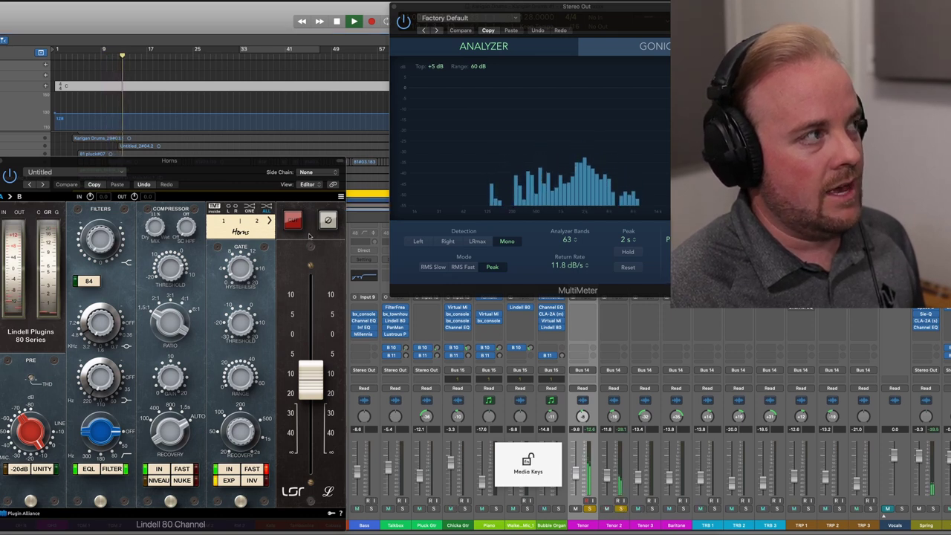
key("space")
key("space")
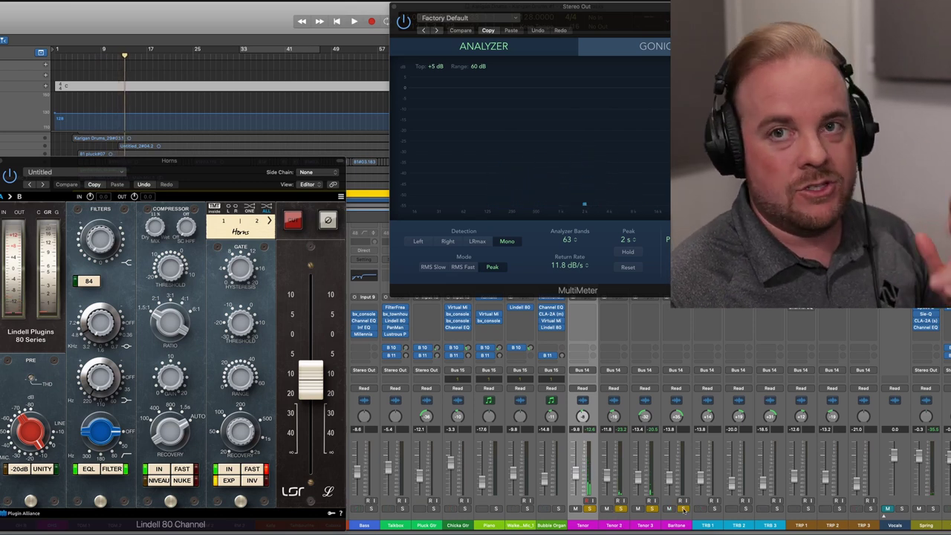
left_click(108, 54)
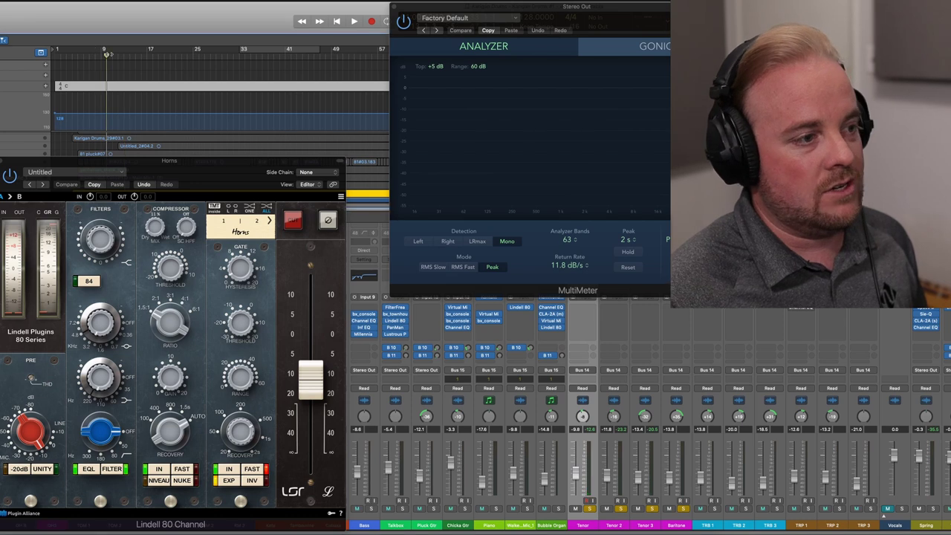
key("space")
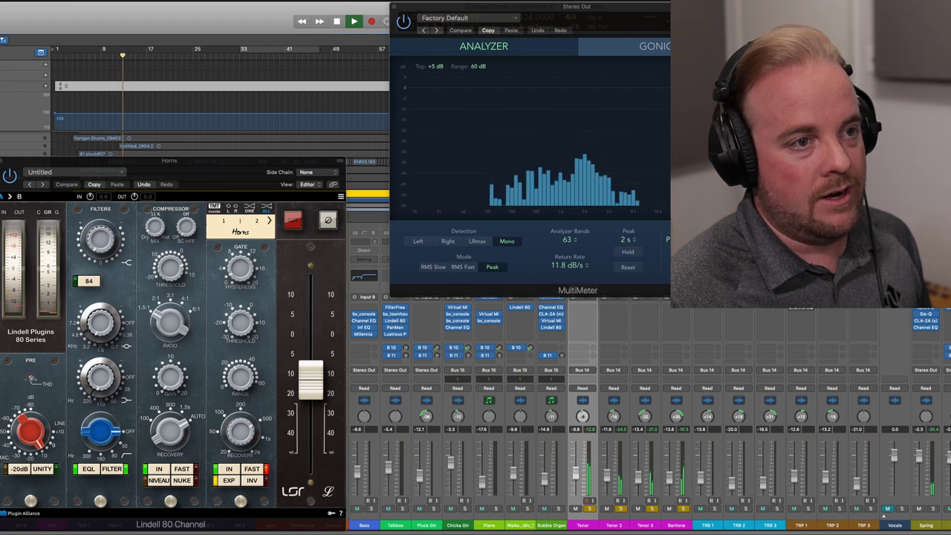
left_click(395, 333)
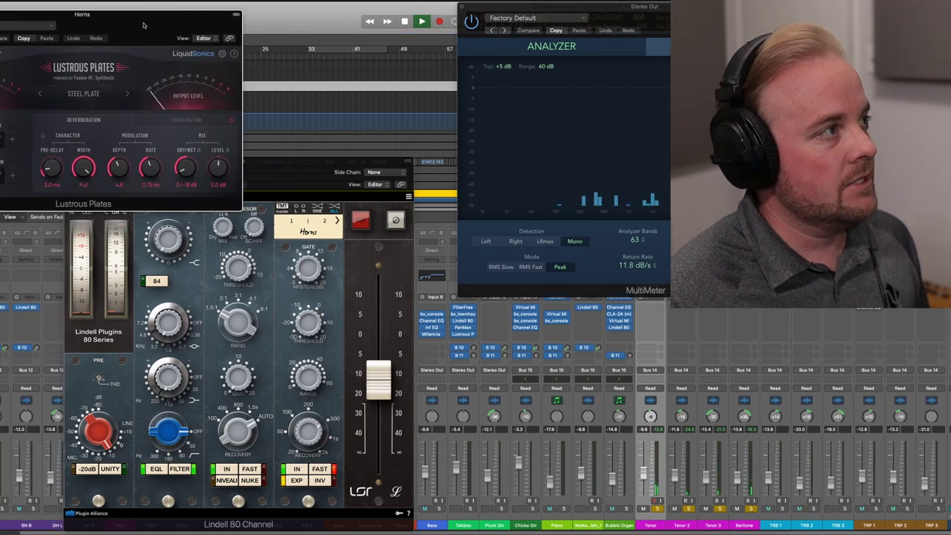
Play the horns through the Lustrous Plates steel plate reverb, then close its window.
left_click_drag(154, 28, 186, 59)
key("space")
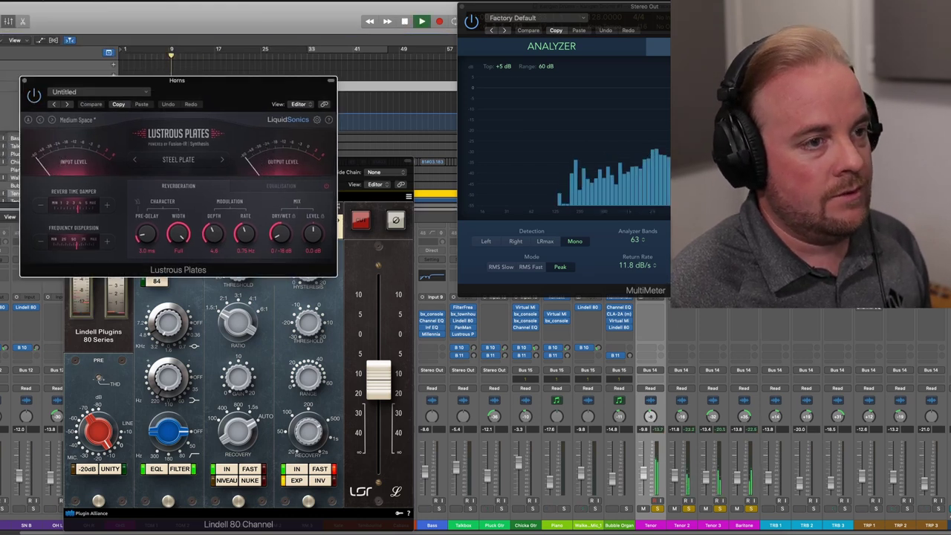
left_click(699, 423)
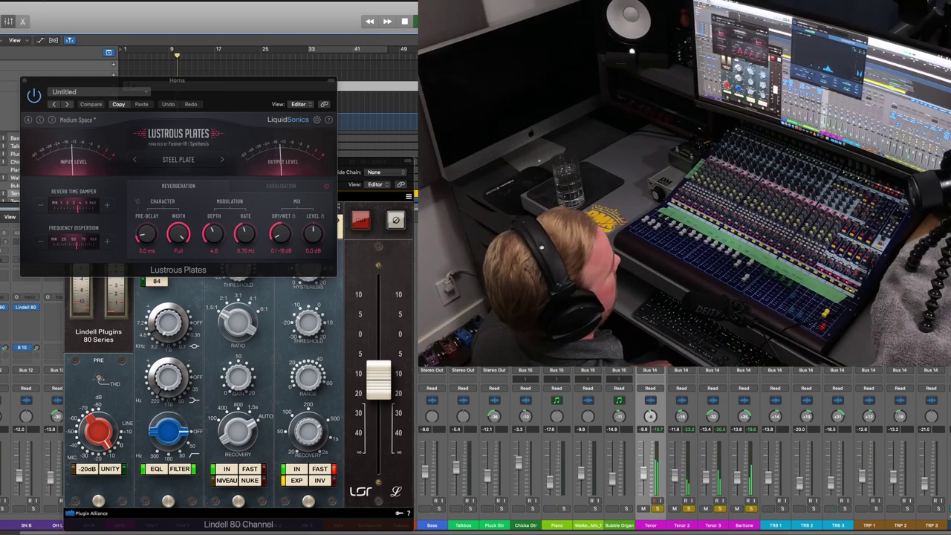
key("space")
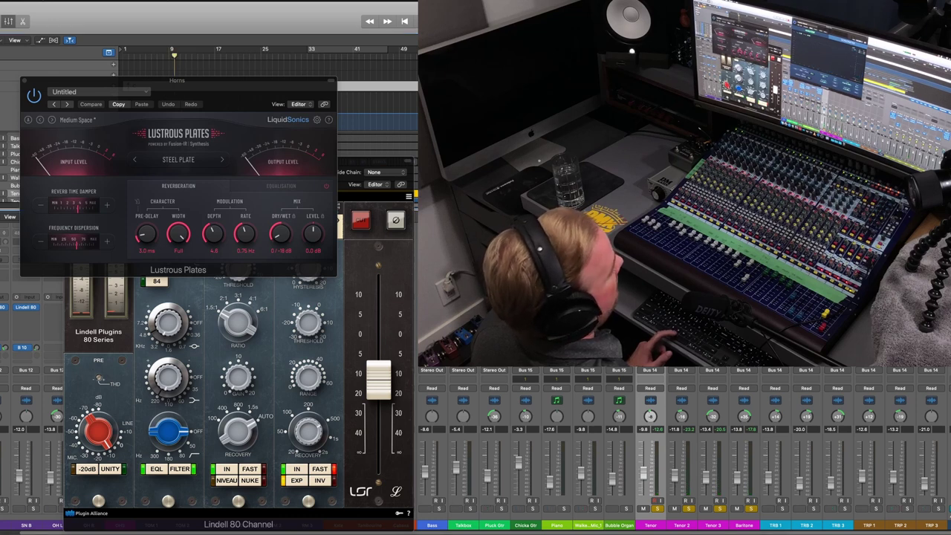
key("space")
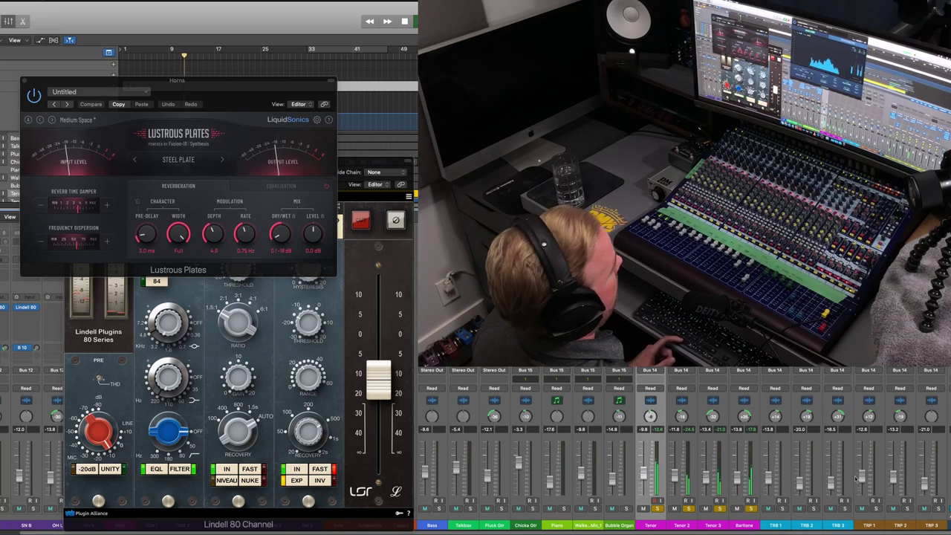
left_click(24, 80)
key("space")
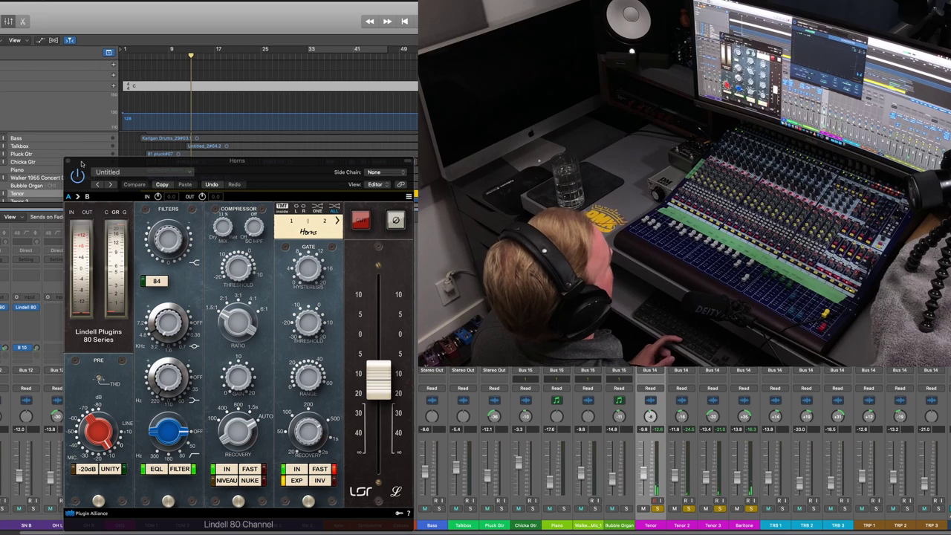
Clear the sax solos and solo the TRB 1–3 trombone channels.
left_click(742, 518, "shift")
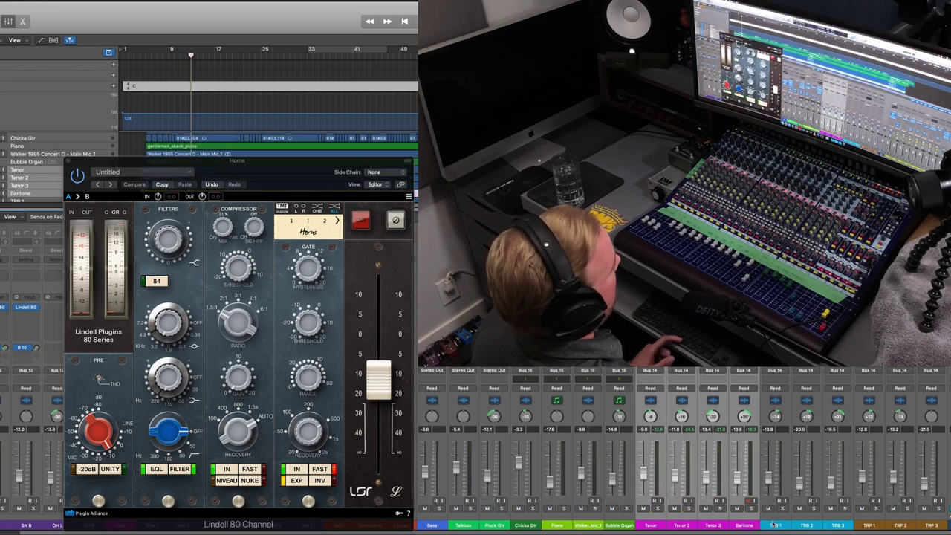
left_click_drag(773, 524, 838, 524)
left_click(845, 509)
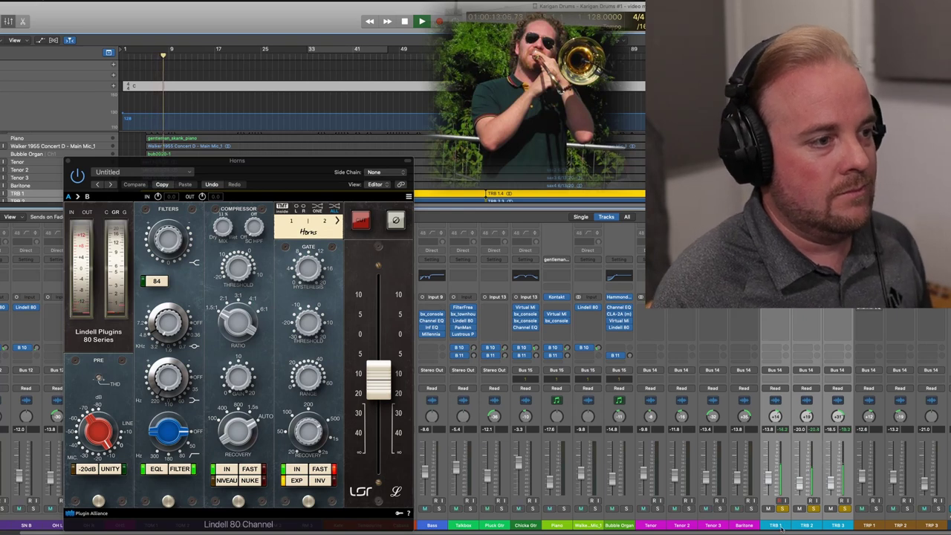
left_click(785, 525)
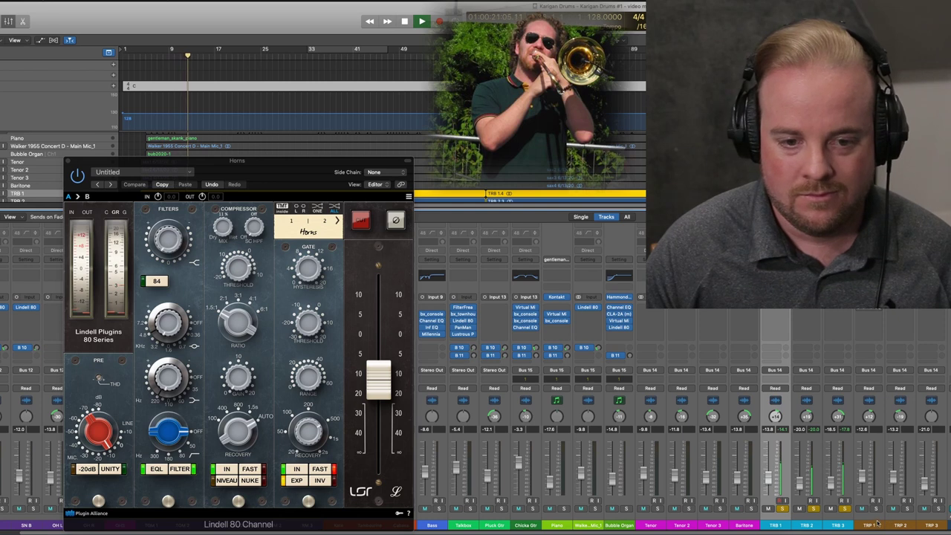
key("fn+Escape")
key("space")
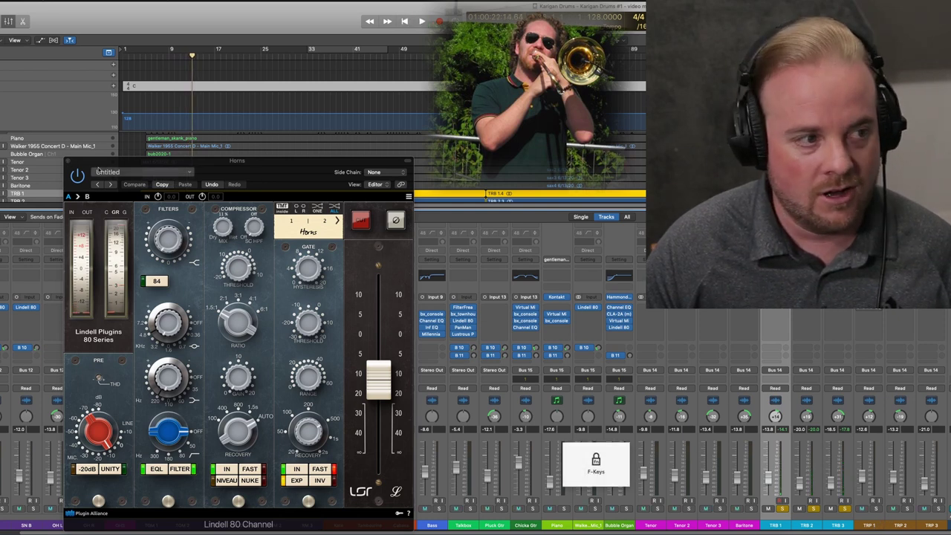
Bypass the Horns bus Lindell 80 Channel and replay from around bar 9 to compare.
left_click(77, 177)
left_click(161, 60)
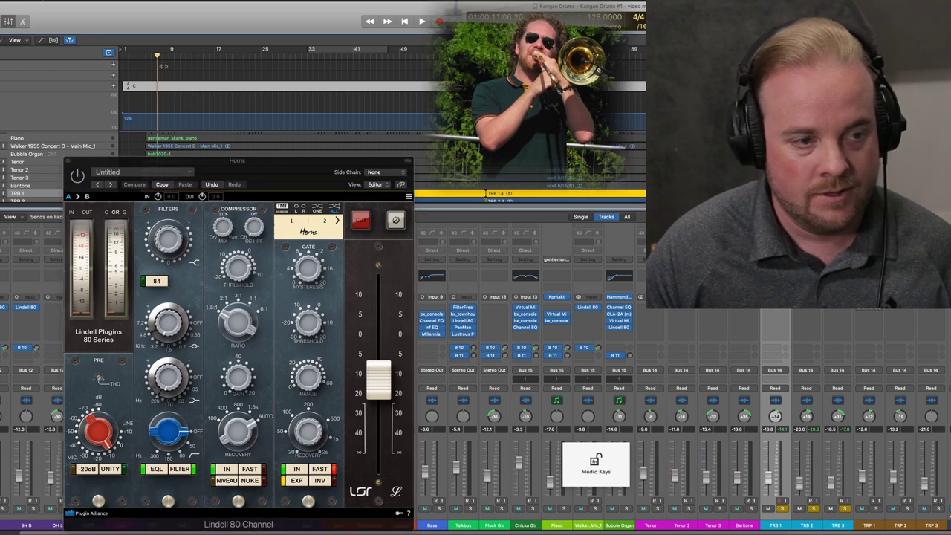
key("space")
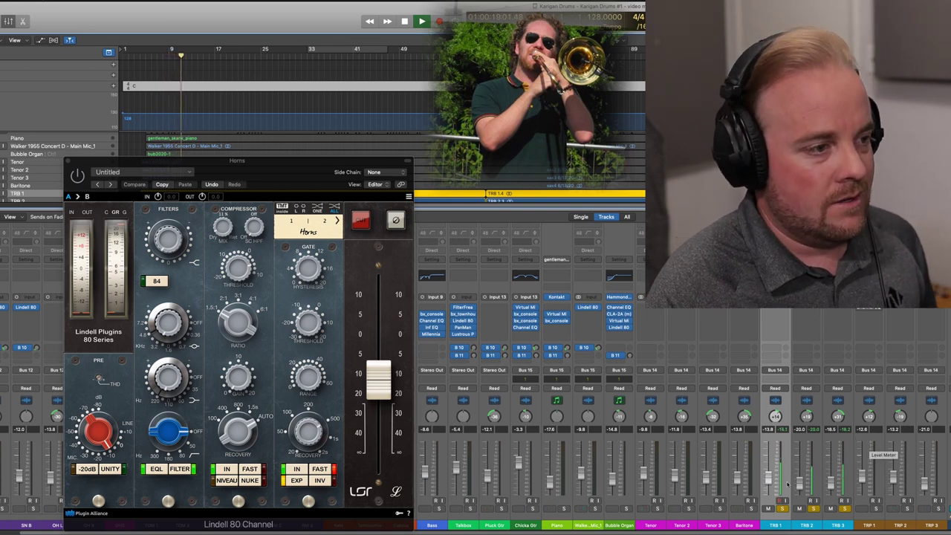
left_click_drag(728, 524, 650, 524)
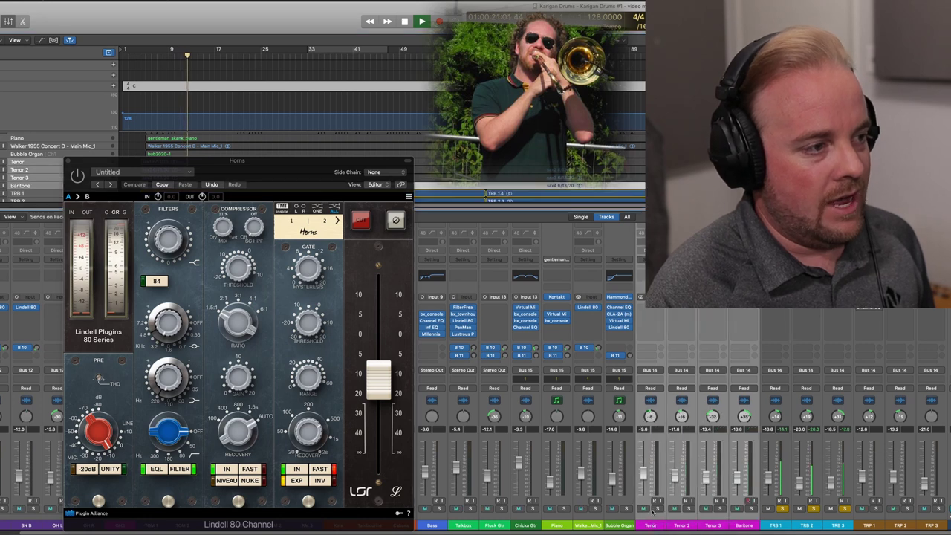
left_click(171, 49)
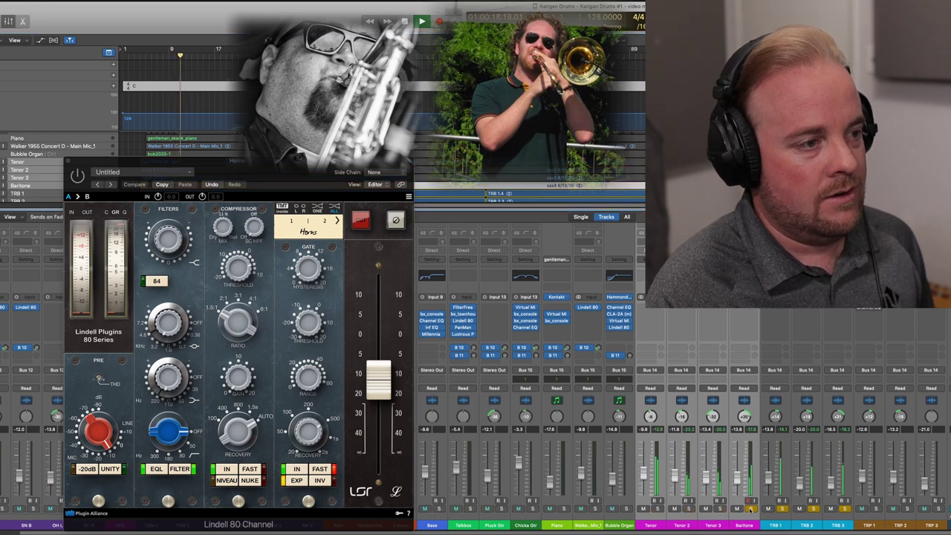
left_click(77, 180)
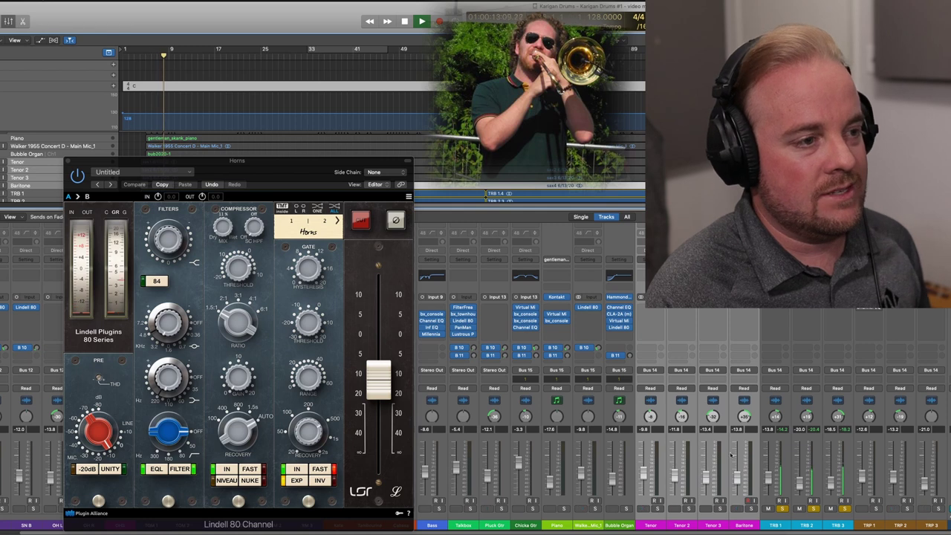
key("space")
Unsolo the trombones and solo TRP 1–3, playing the trumpets from an earlier bar.
left_click_drag(851, 513, 793, 519)
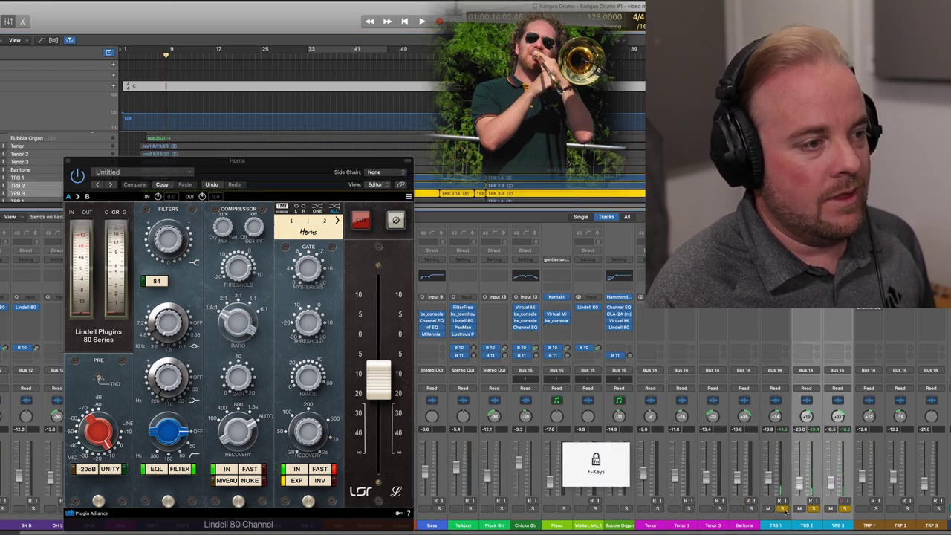
left_click(785, 511)
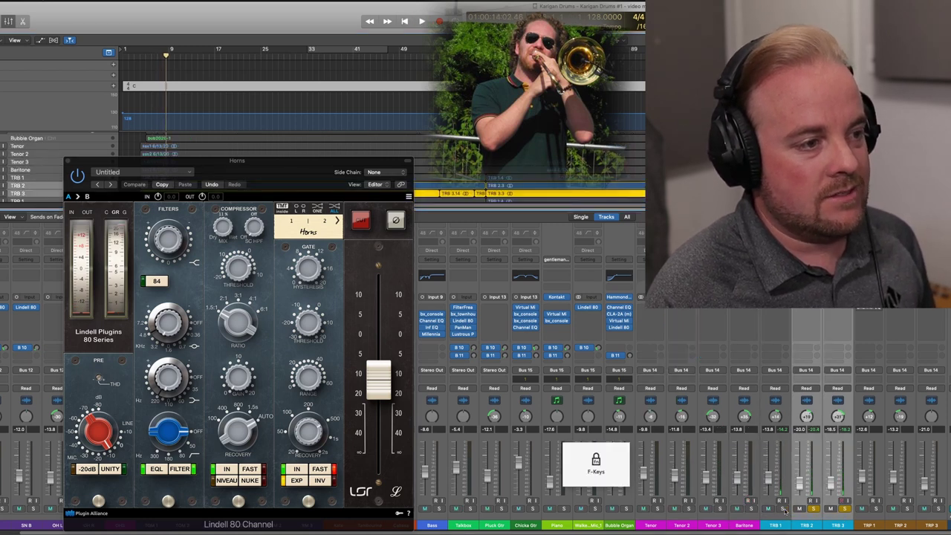
left_click(845, 510)
left_click_drag(875, 510, 937, 510)
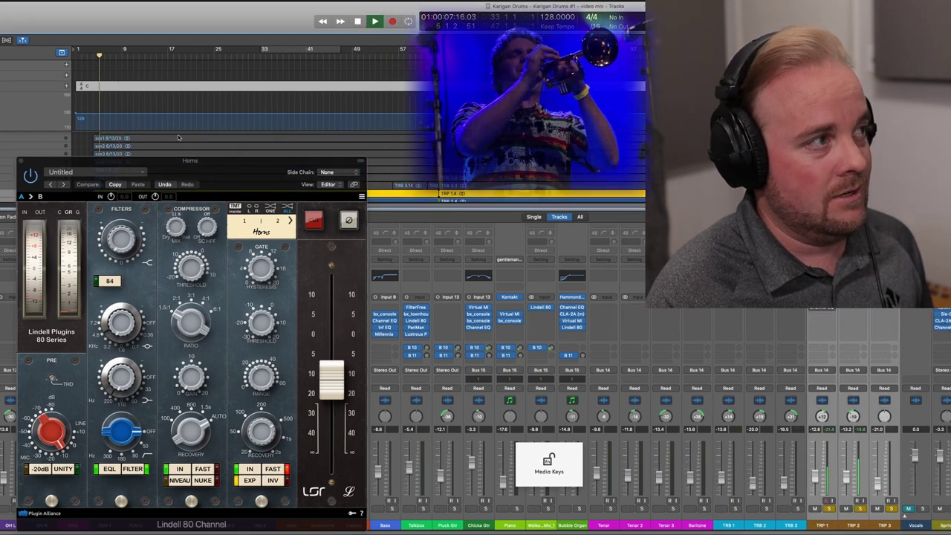
left_click(100, 64)
key("space")
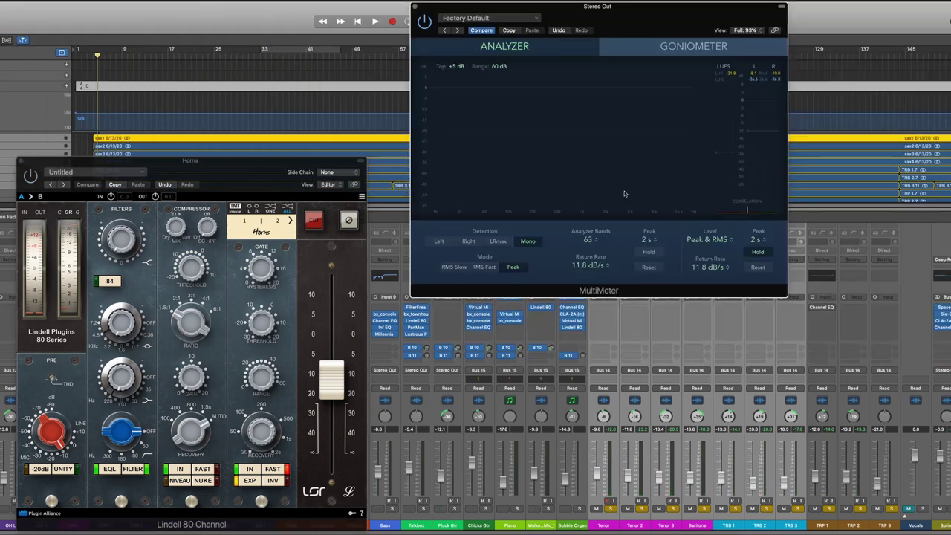
Play the mix with peak Hold enabled in the Stereo Out MultiMeter, switching between plugin windows.
key("space")
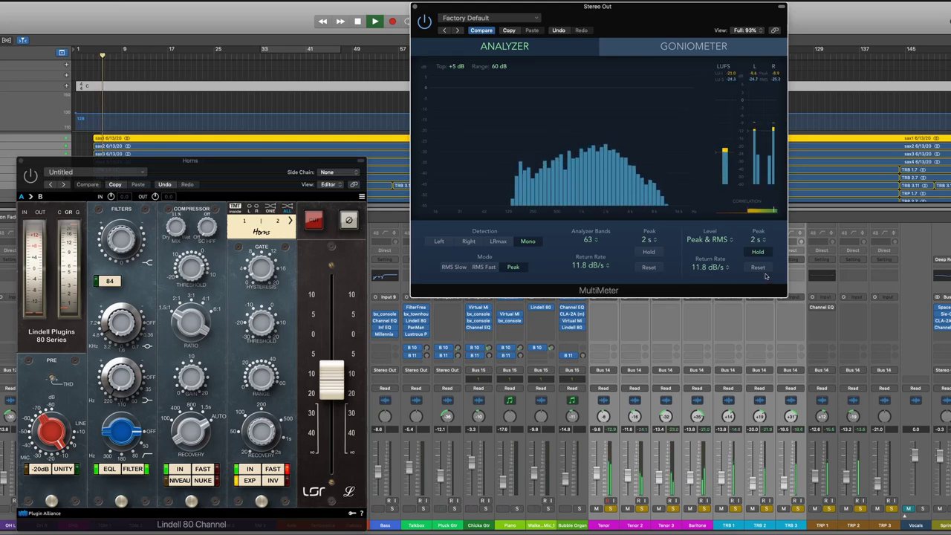
left_click(648, 251)
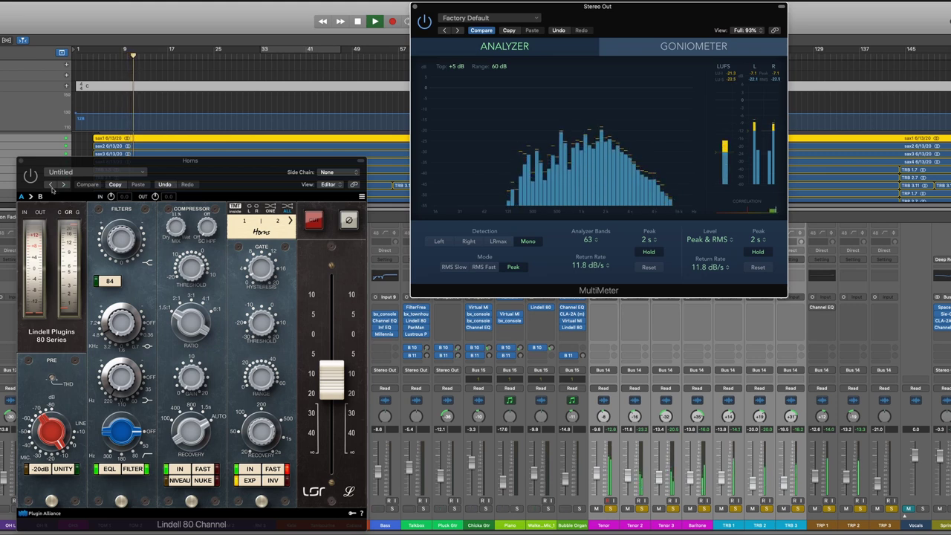
left_click(260, 190)
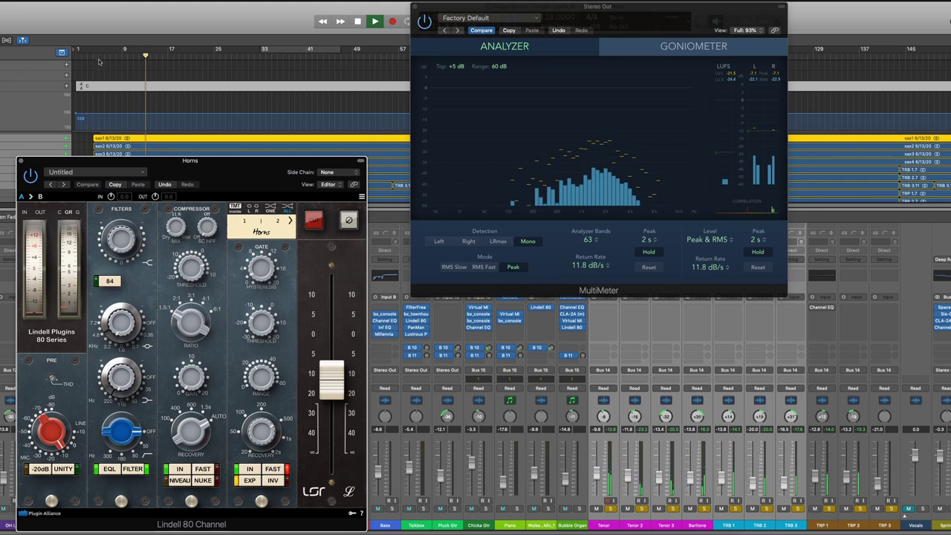
left_click(594, 182)
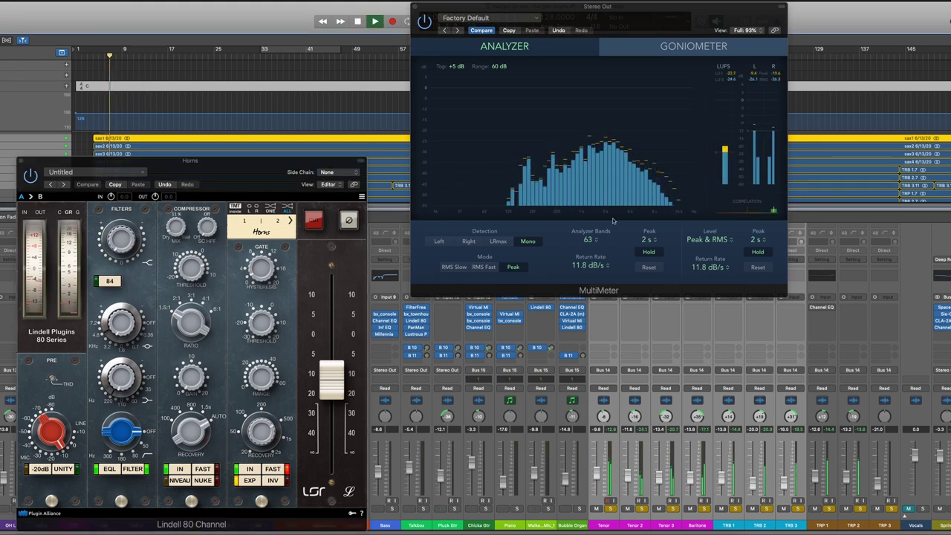
left_click(883, 524)
left_click(611, 510)
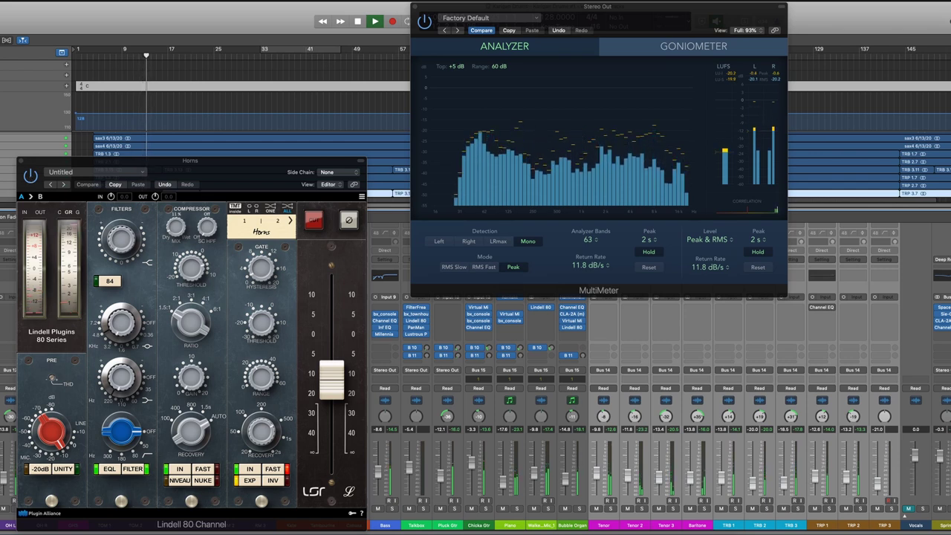
left_click(28, 174)
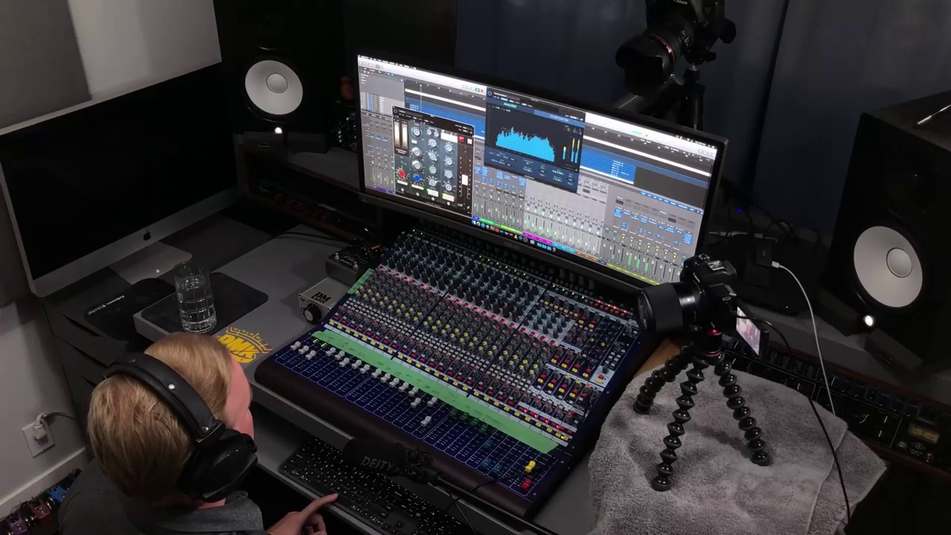
Close the Horns plugin and MultiMeter windows and clear the region selection.
left_click(20, 161)
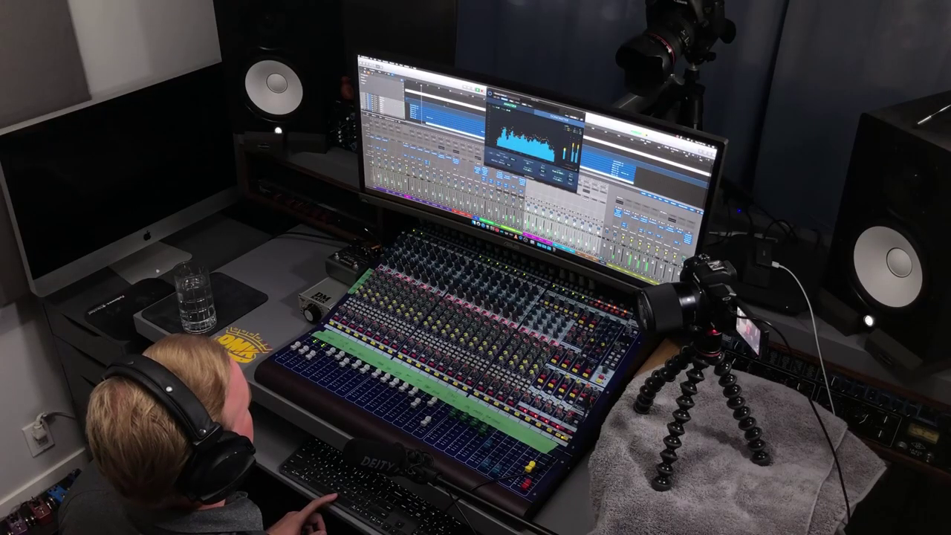
key("super+w")
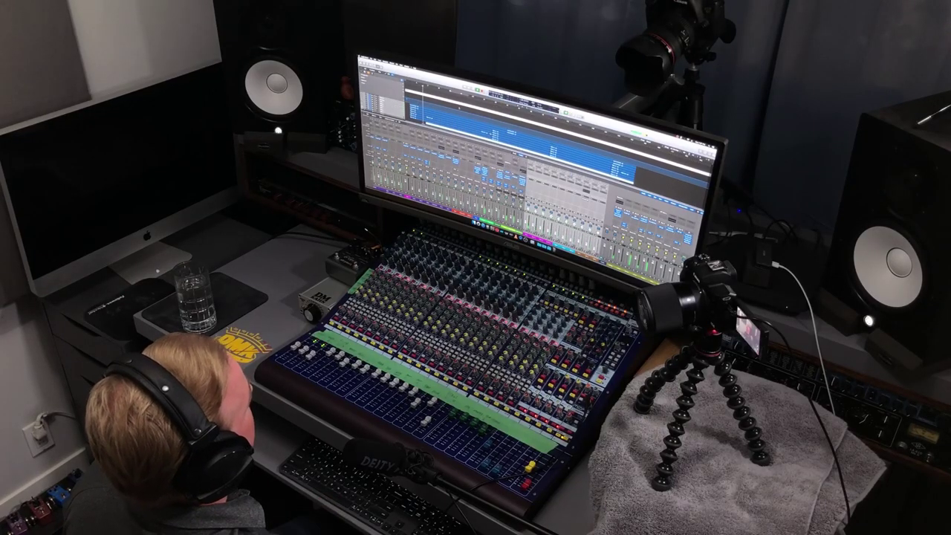
left_click(446, 116)
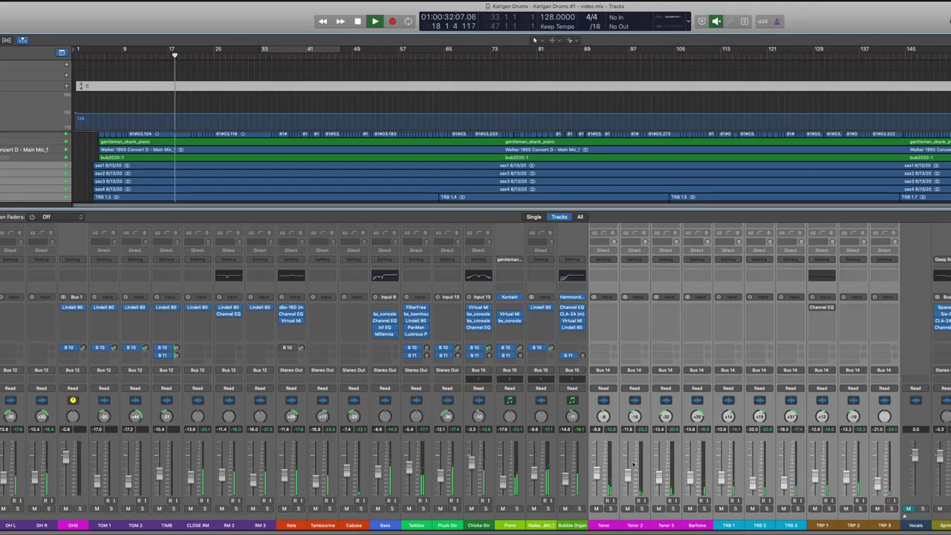
left_click(365, 179)
left_click(135, 186)
scroll(135, 185, "down", 1)
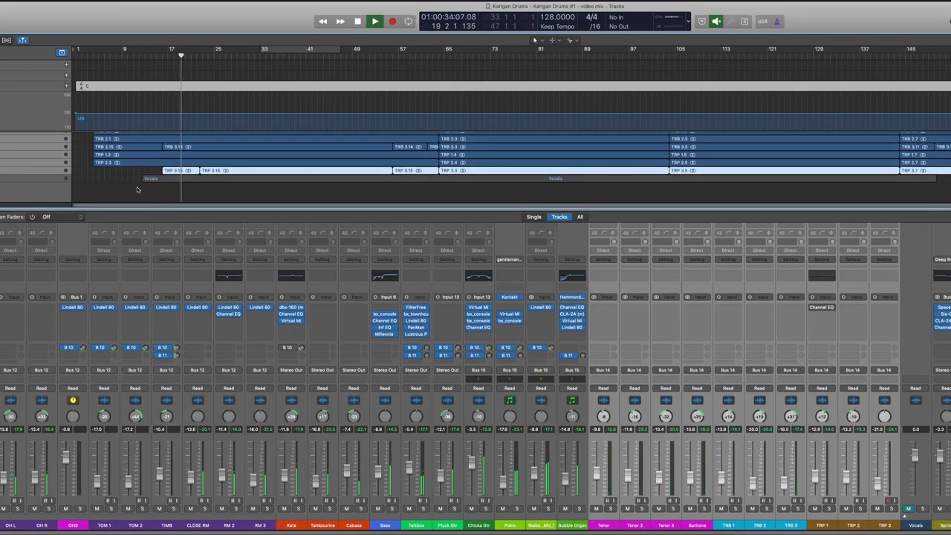
Solo the Tenor through TRP 3 brass channels and play to just past bar 17.
left_click(891, 509)
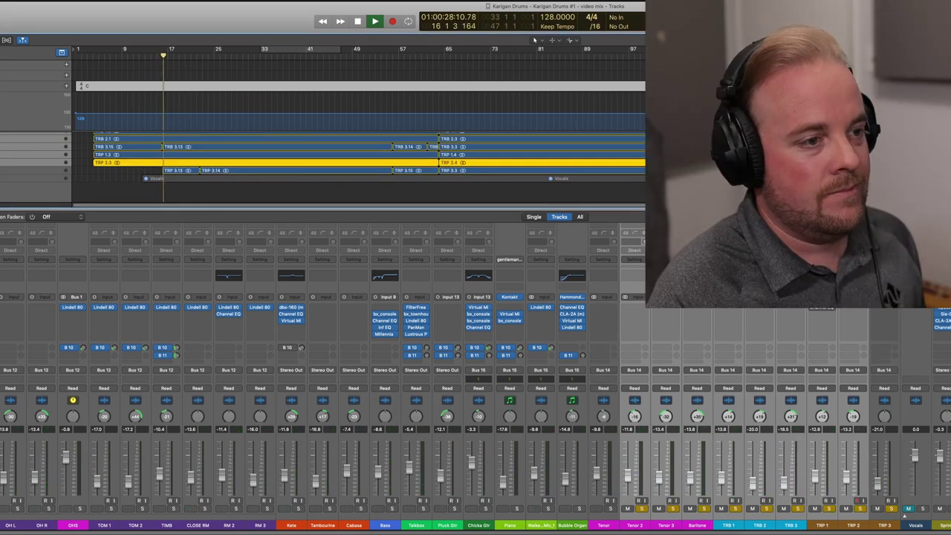
key("space")
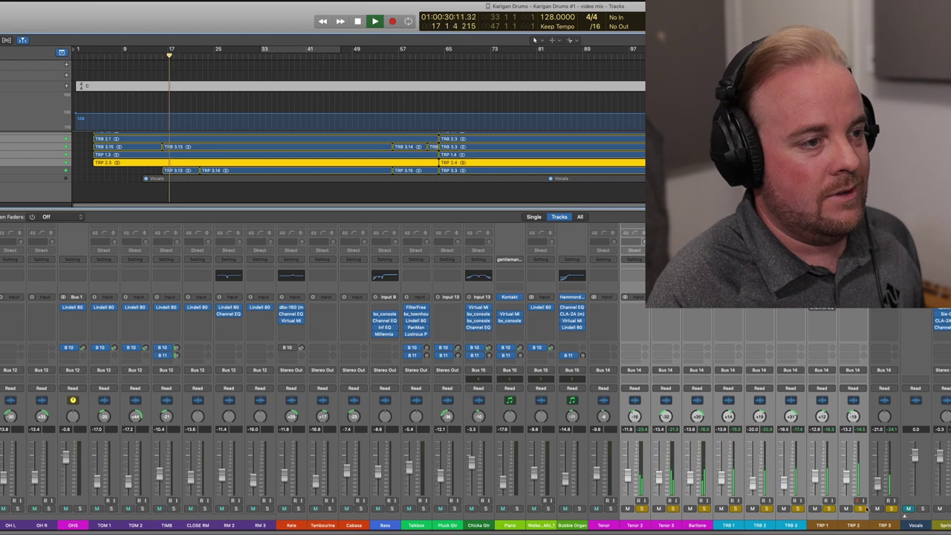
left_click(687, 521)
left_click(633, 523, "shift")
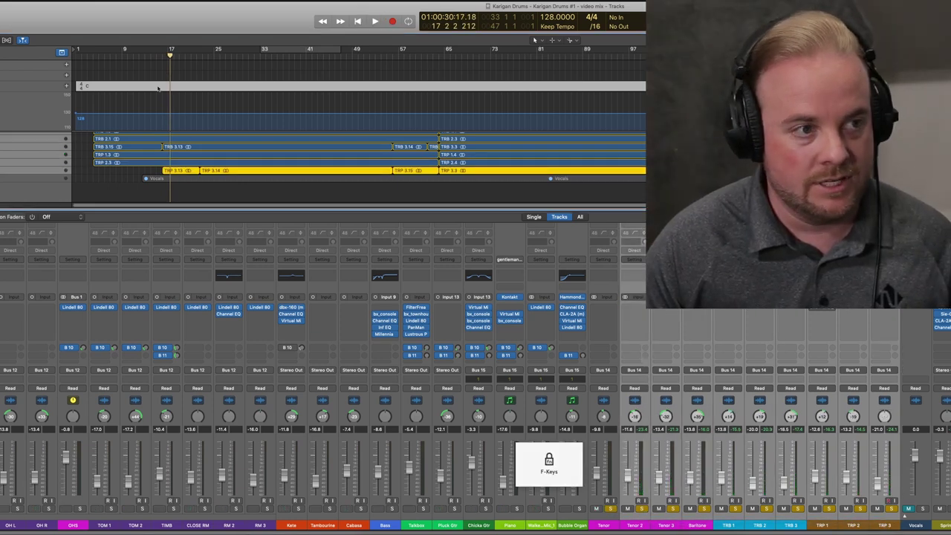
key("space")
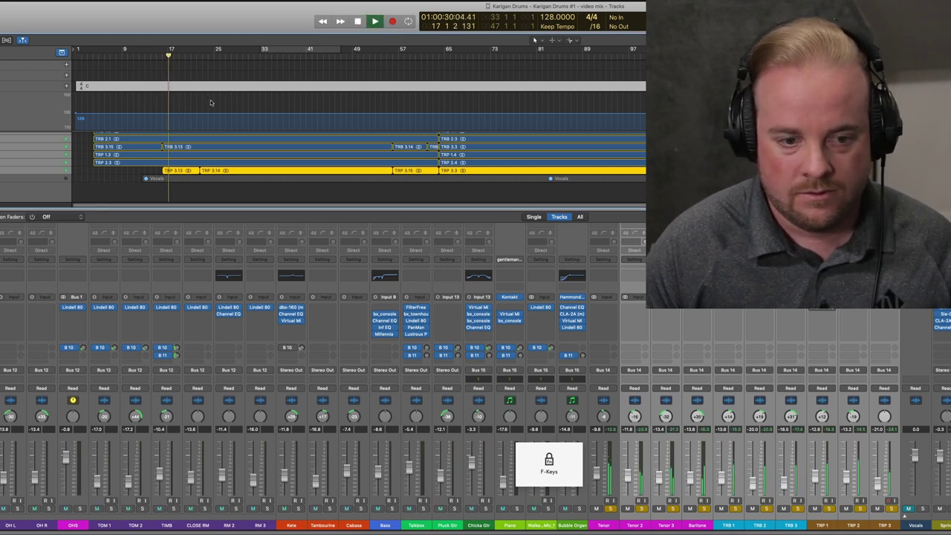
key("space")
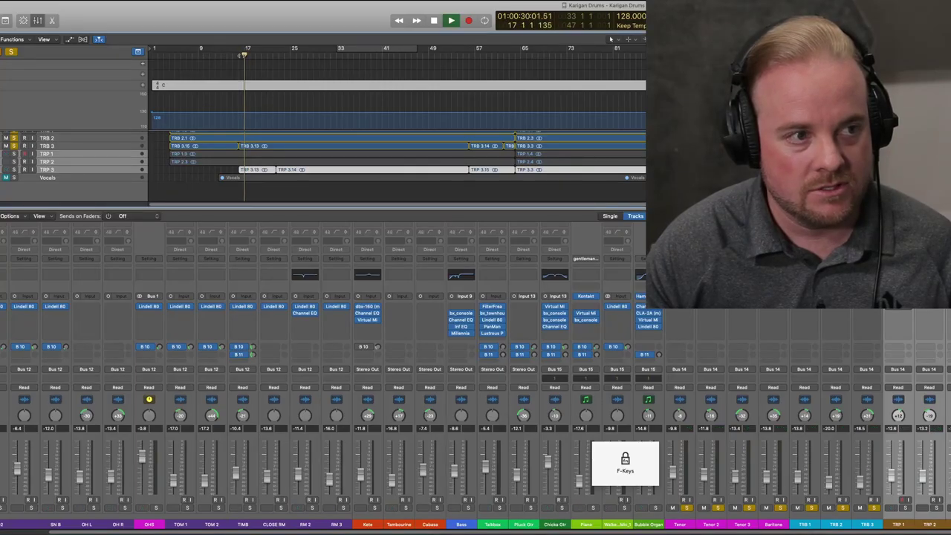
key("space")
key("space")
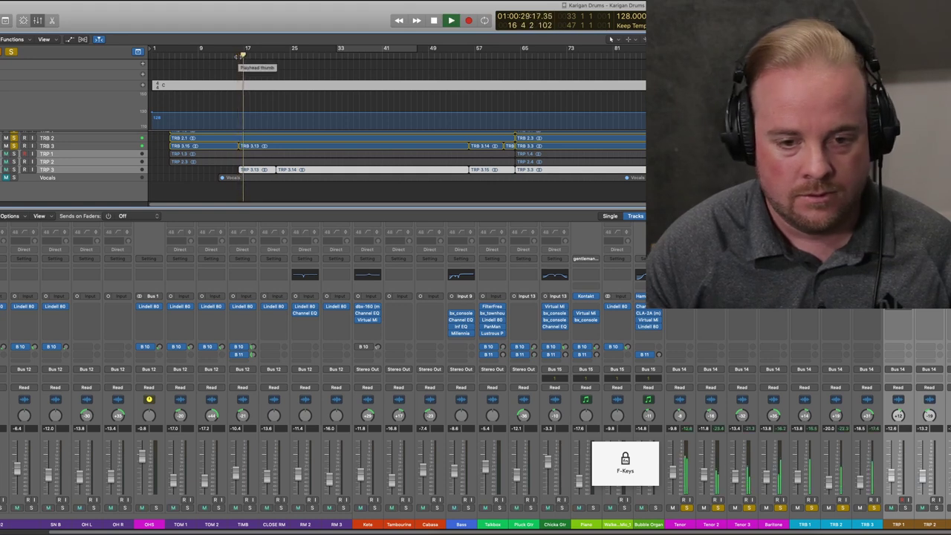
Replay the horns from bar 16 with all TRP 3 regions selected.
key("space")
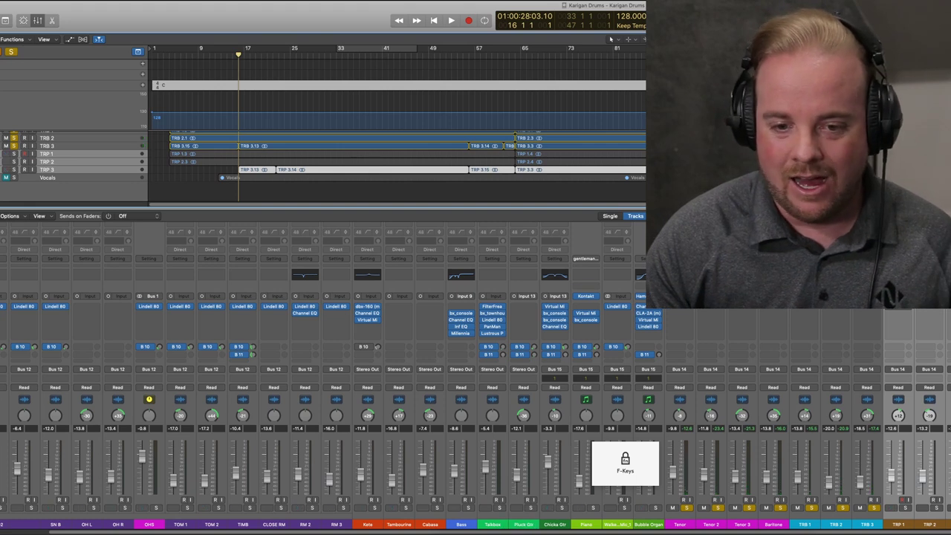
left_click(46, 170)
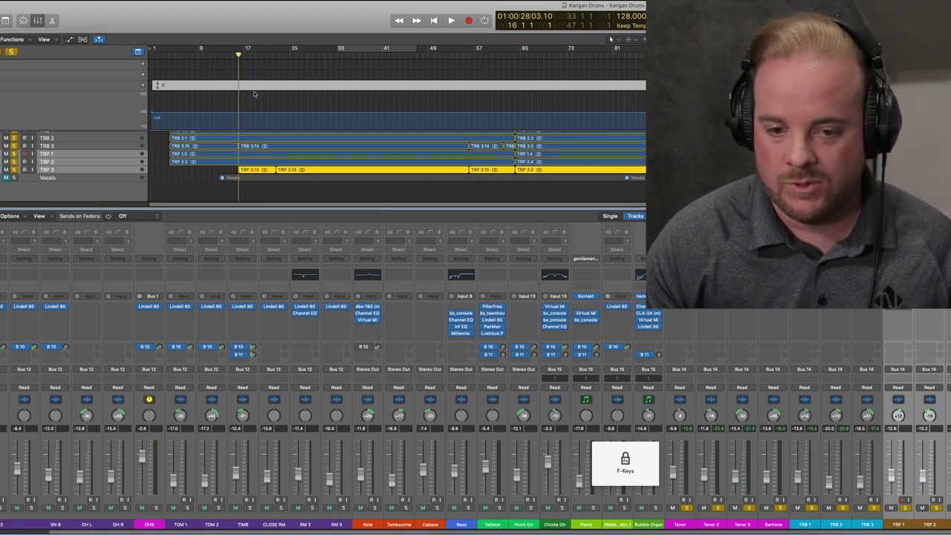
key("space")
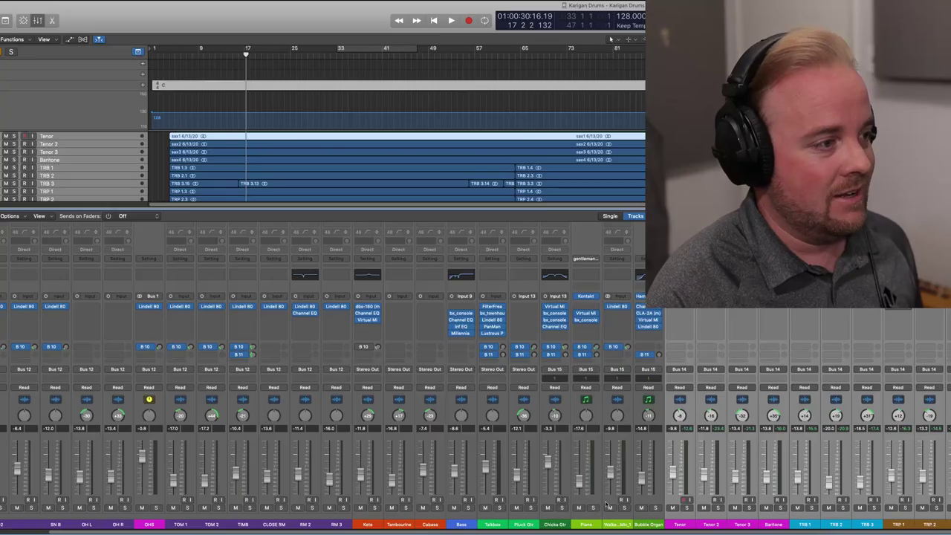
Solo the Bass, replay from bar 4, and show the MultiMeter analyzer with V.
left_click(448, 520)
left_click(468, 508)
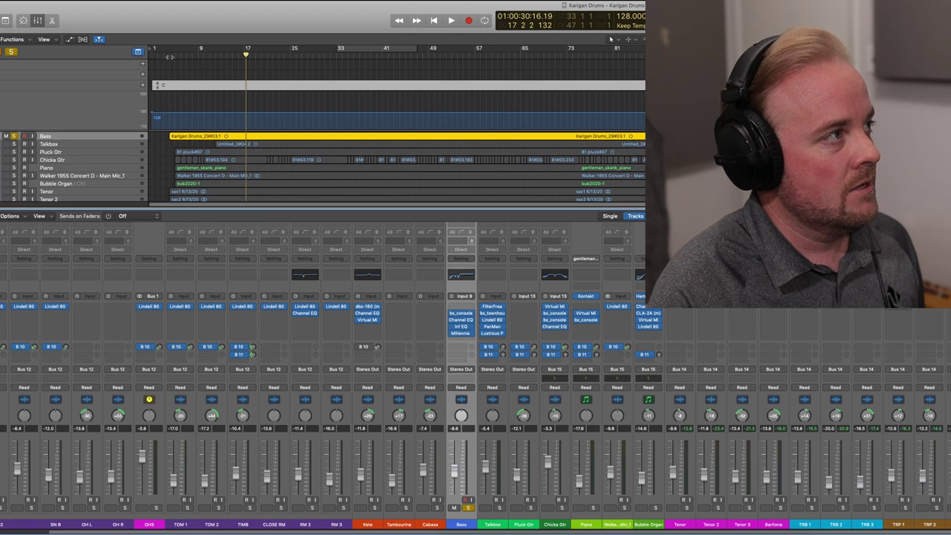
key("space")
key("space")
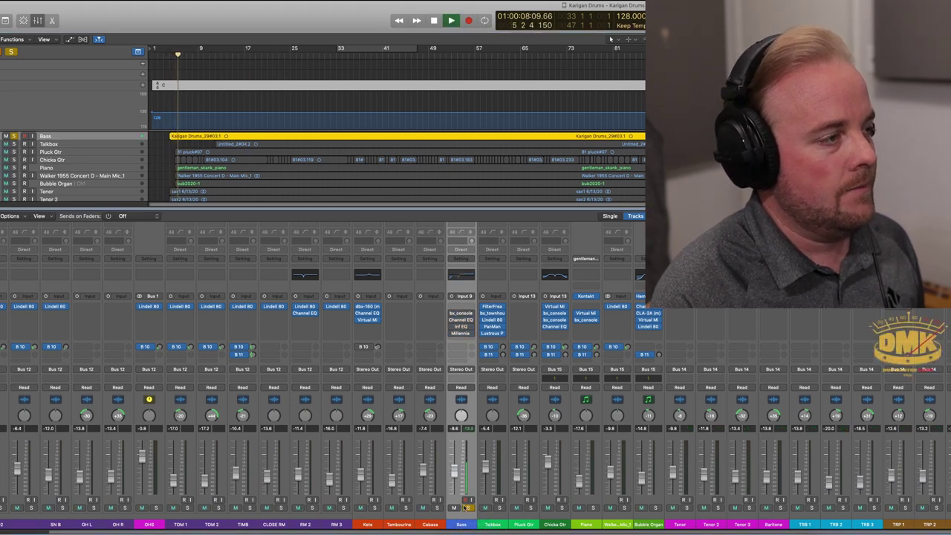
left_click(467, 508)
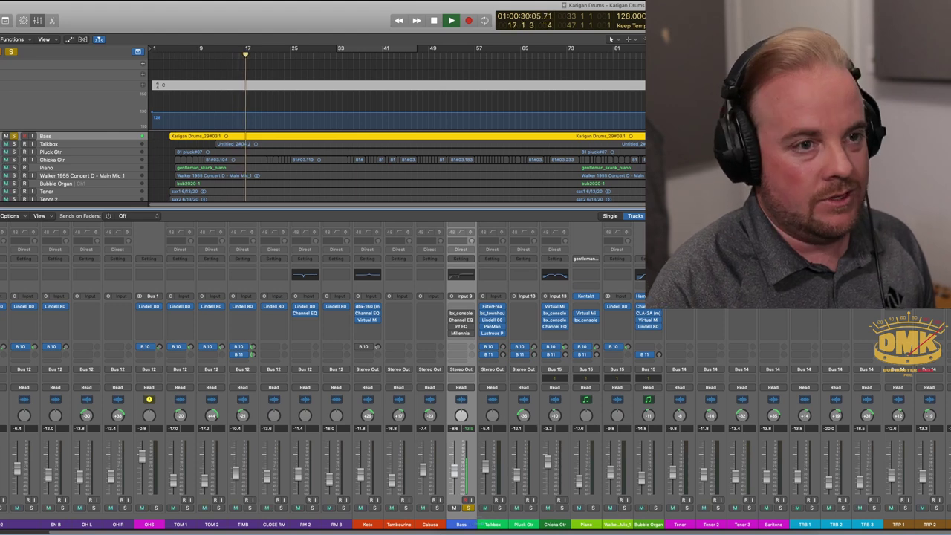
key("v")
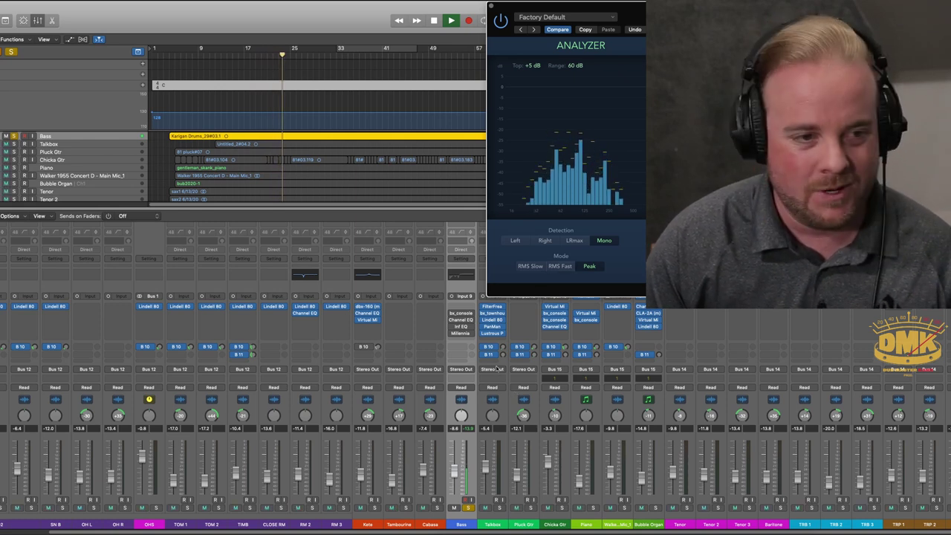
Open the Bass channel's bx_console N and review its mid, low-mid and output settings.
left_click(459, 314)
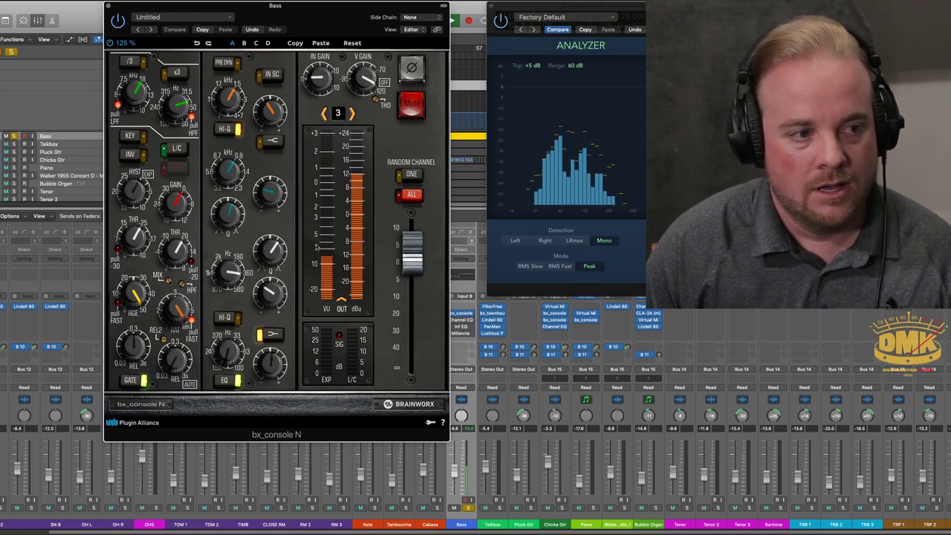
mouse_move(277, 197)
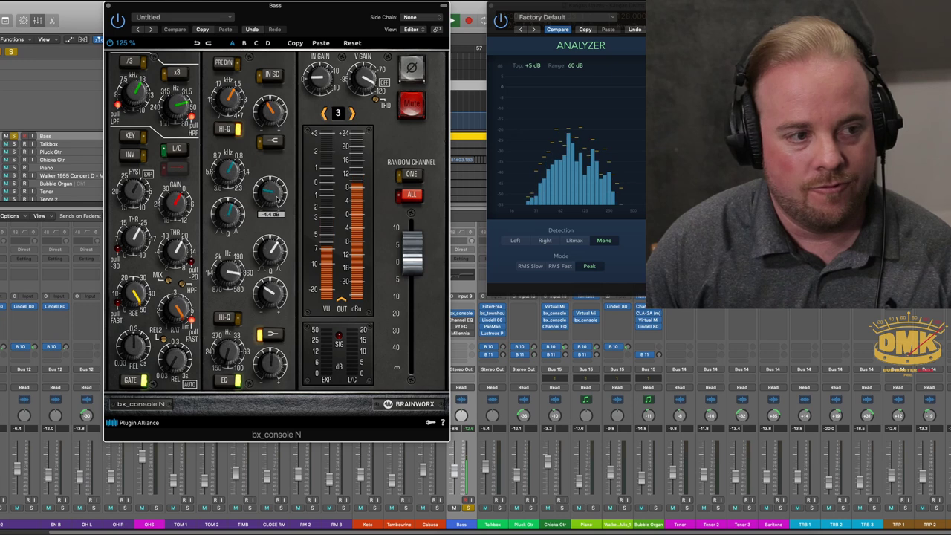
mouse_move(235, 175)
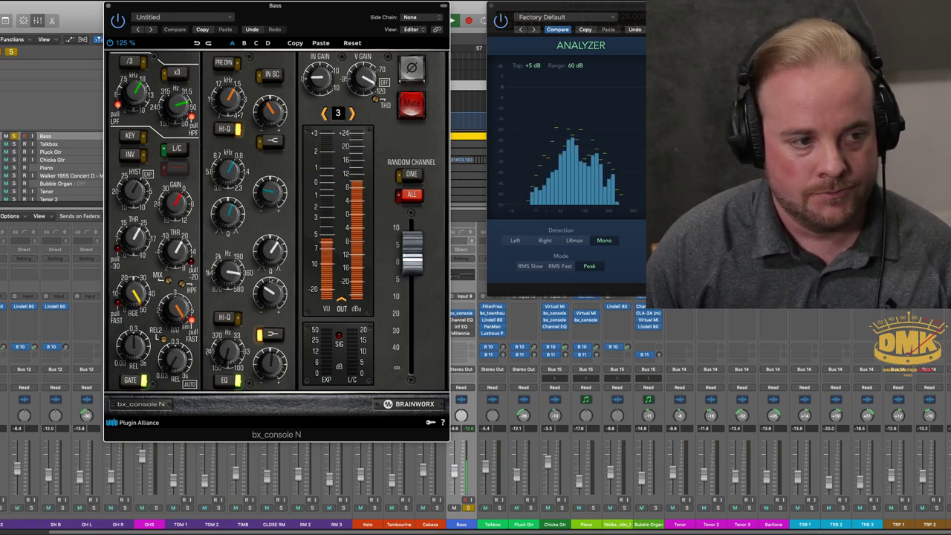
mouse_move(271, 294)
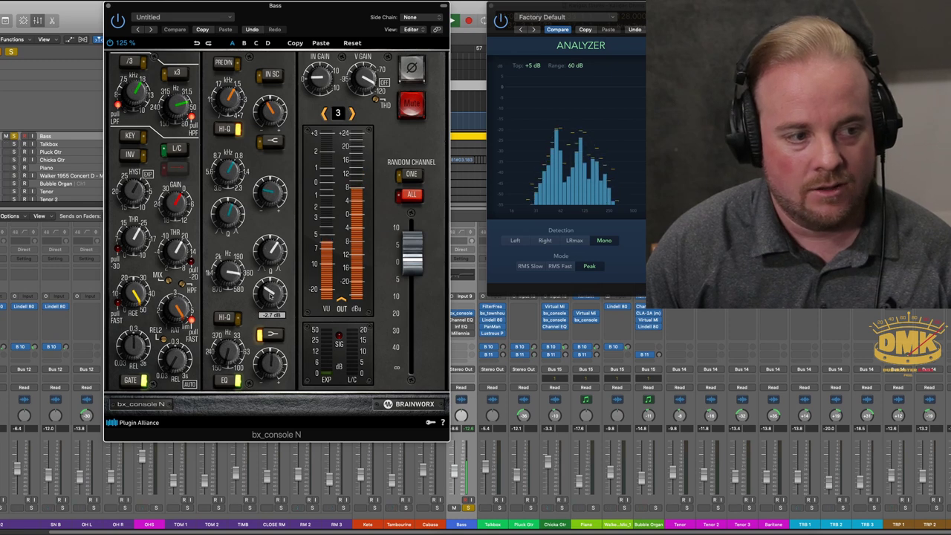
mouse_move(234, 283)
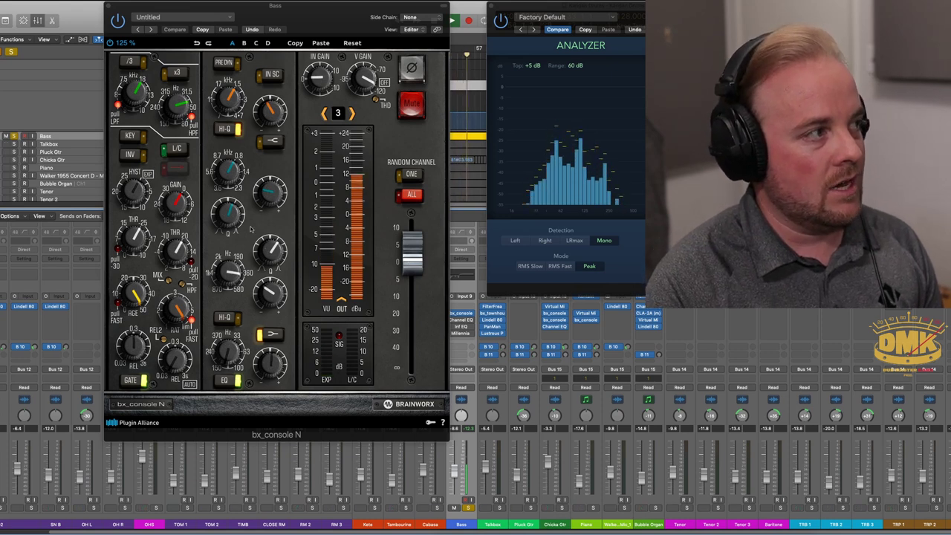
mouse_move(410, 252)
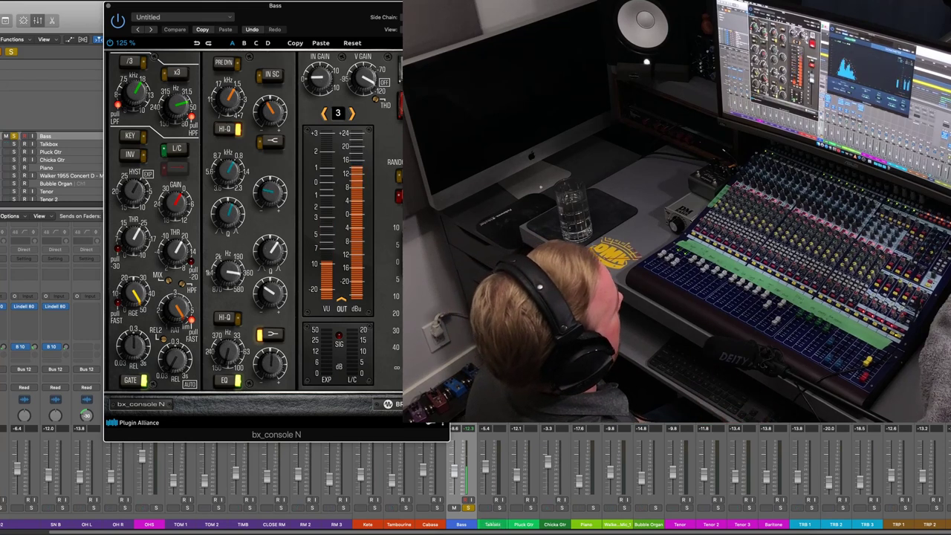
left_click(108, 7)
Raise the Bass Channel EQ output gain to +3.0 dB, comparing it against bypass, and leave it active.
left_click(305, 312)
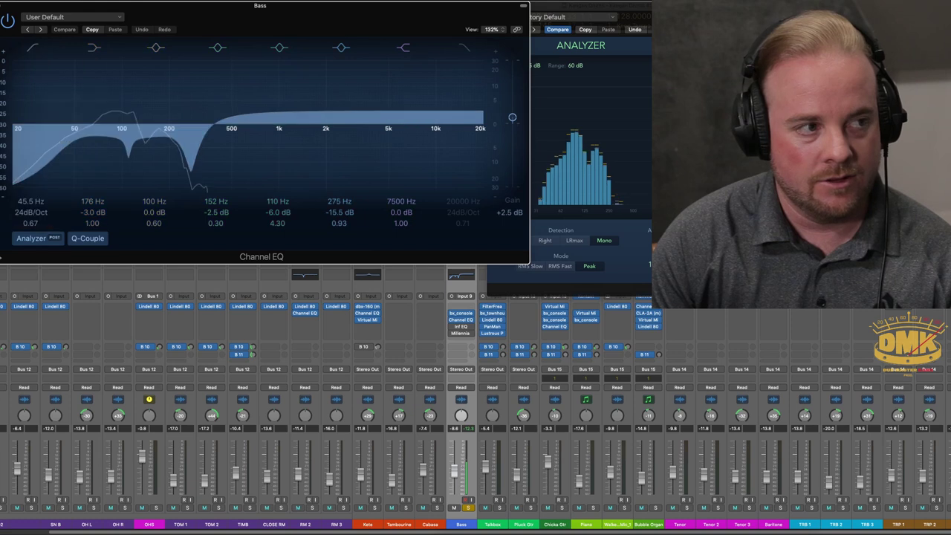
left_click(8, 22)
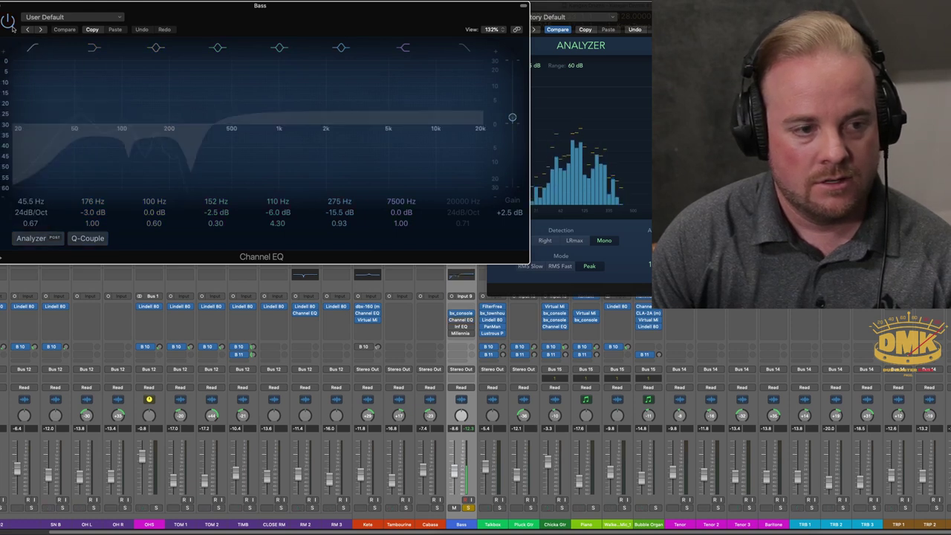
left_click(10, 25)
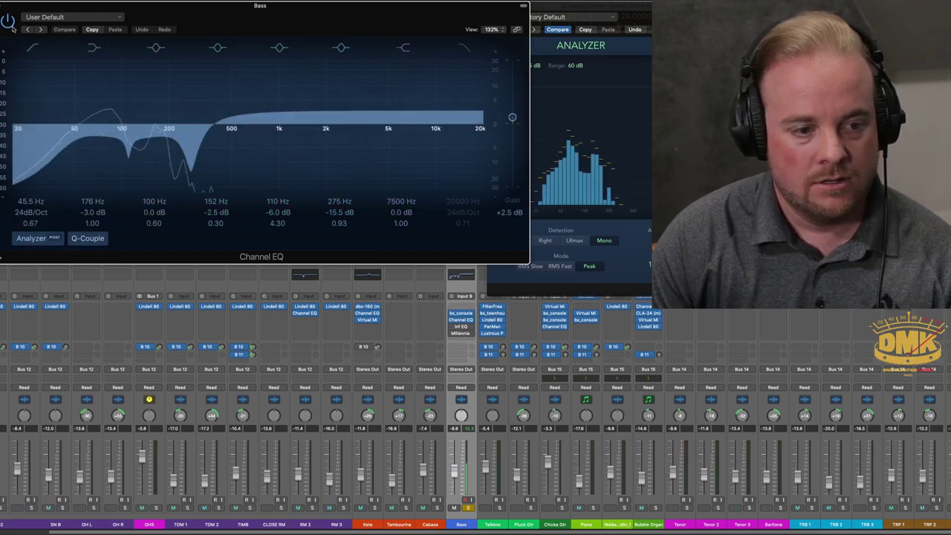
left_click_drag(512, 118, 512, 116)
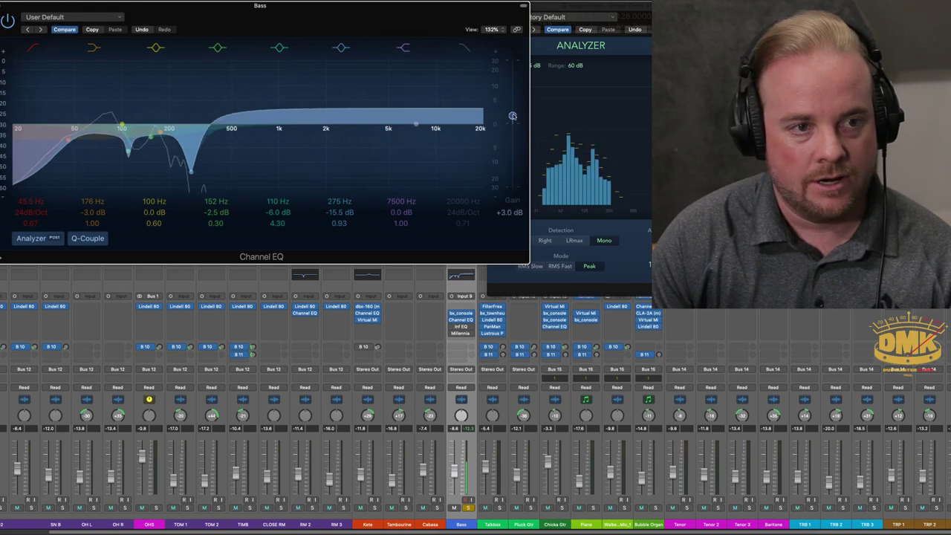
left_click(8, 22)
left_click(8, 21)
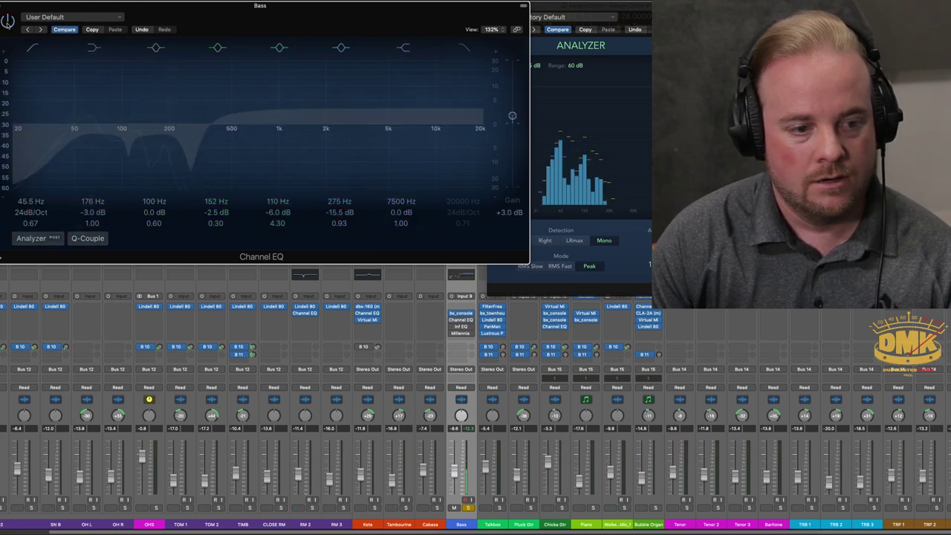
left_click(8, 22)
left_click(8, 21)
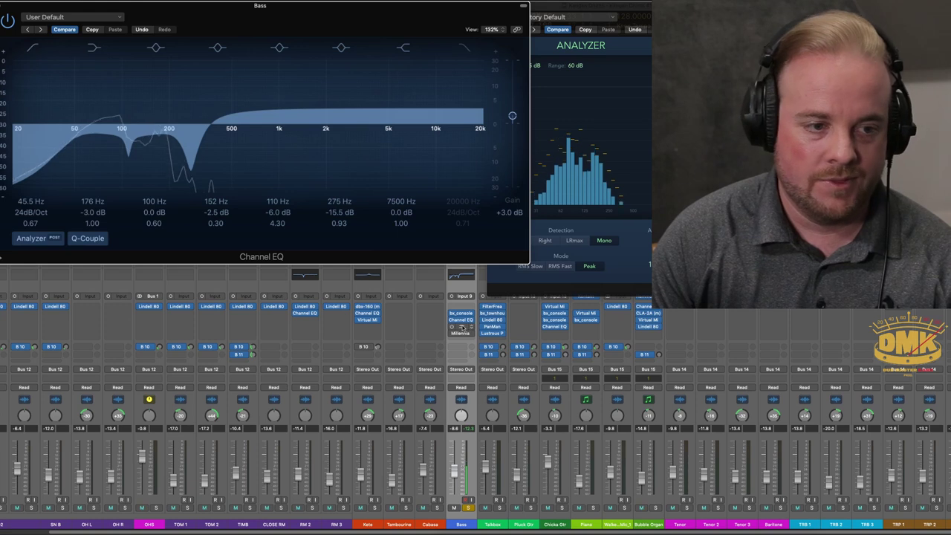
left_click(8, 22)
Bring up the Bass's Inf EQ and inspect its low-cut band.
left_click(461, 326)
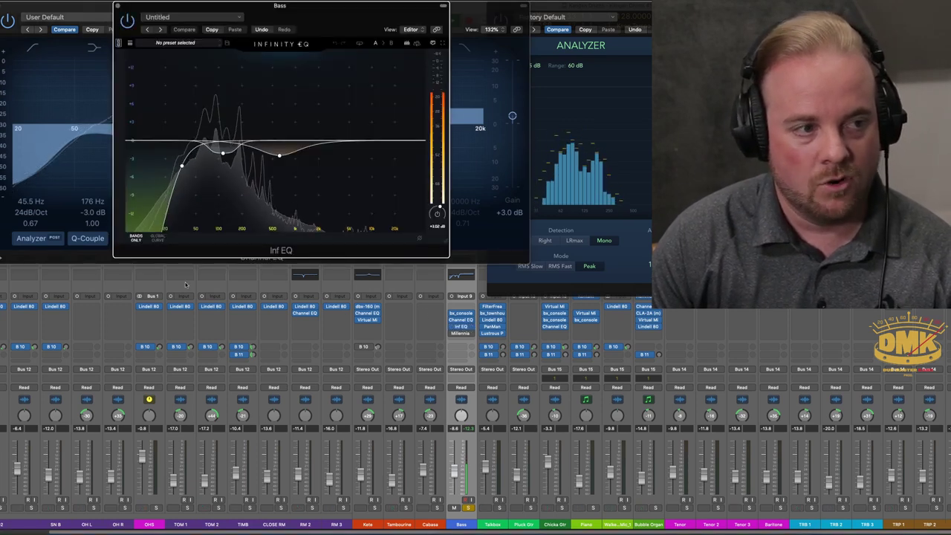
left_click(181, 165)
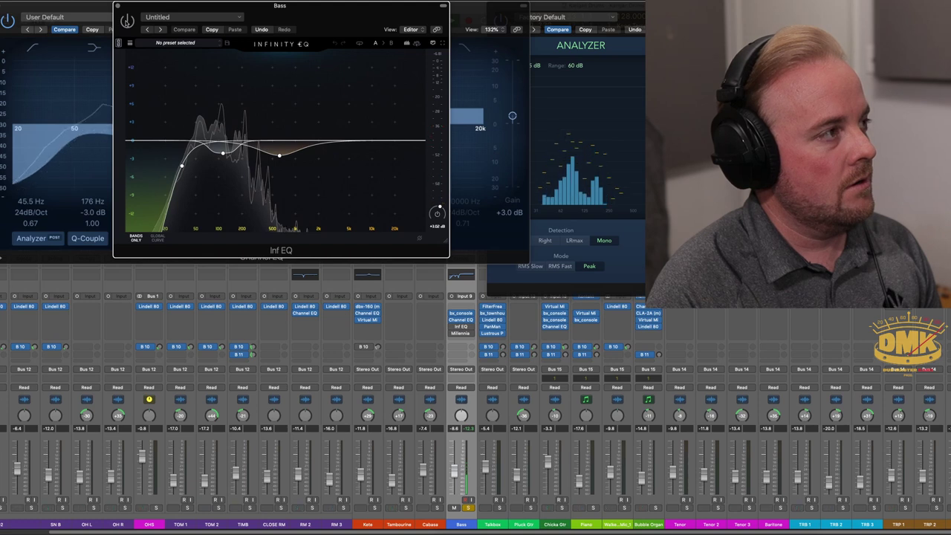
mouse_move(228, 139)
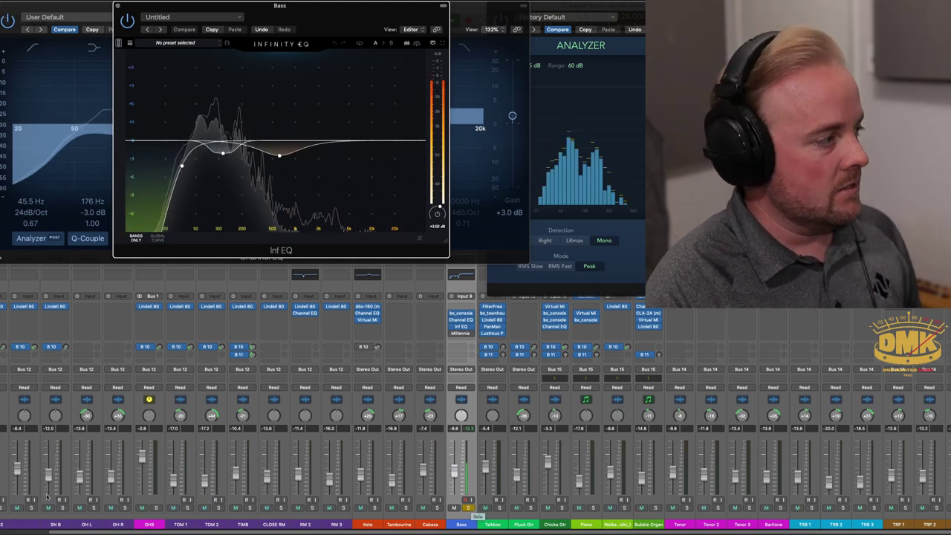
scroll(26, 517, "left", 5)
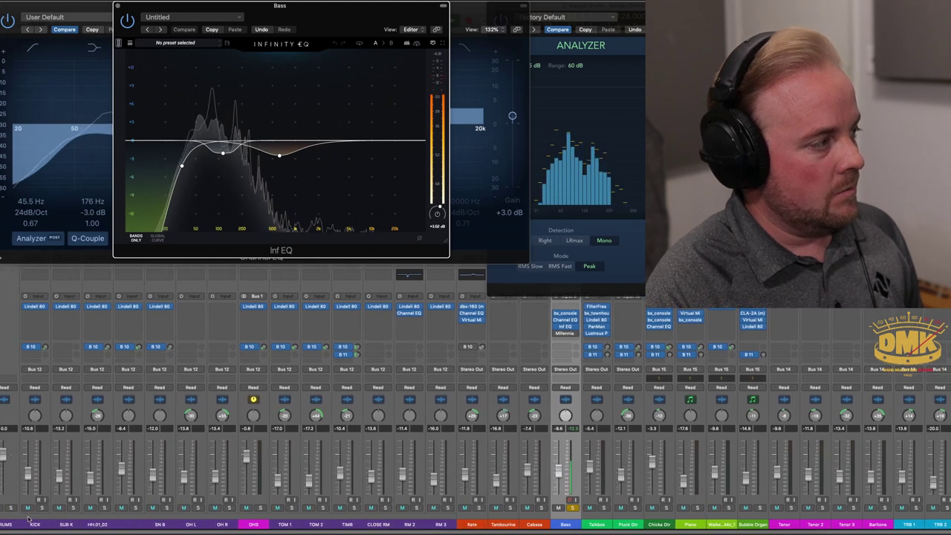
Solo the Drums with the Bass, A/B the Inf EQ, and inspect its bands near 100 Hz.
left_click(11, 508)
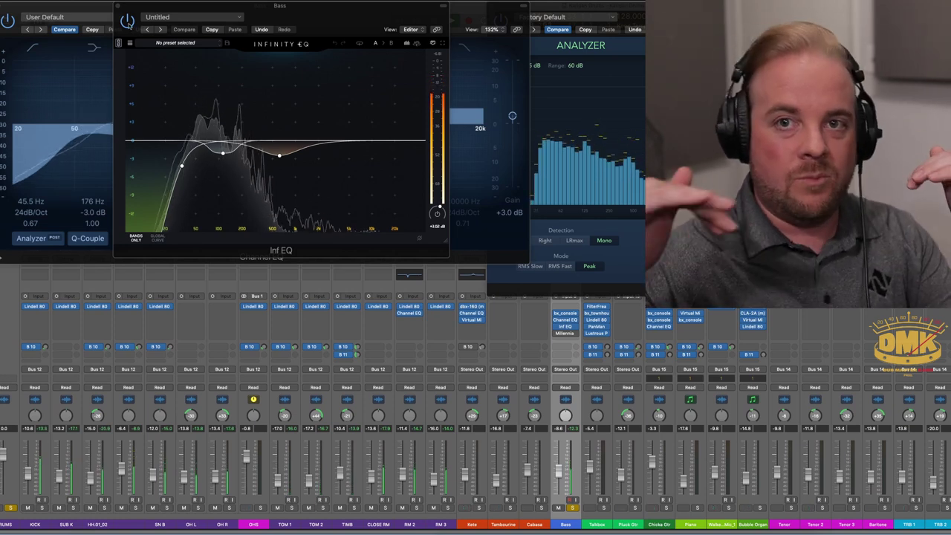
left_click(128, 21)
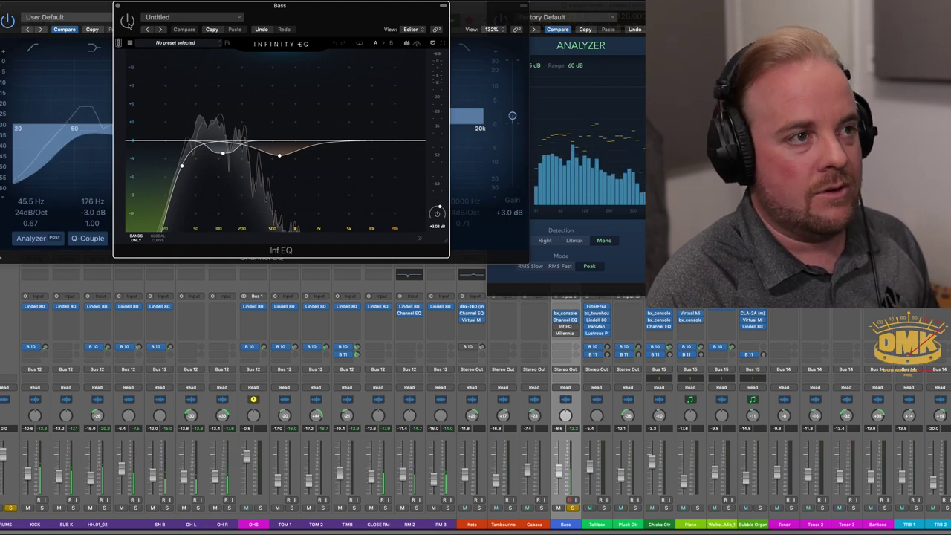
left_click(128, 21)
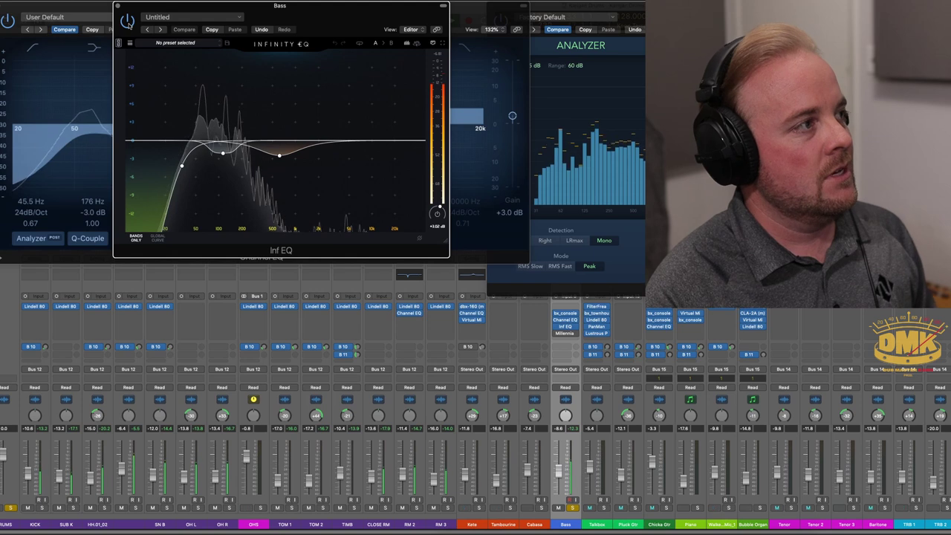
left_click(223, 153)
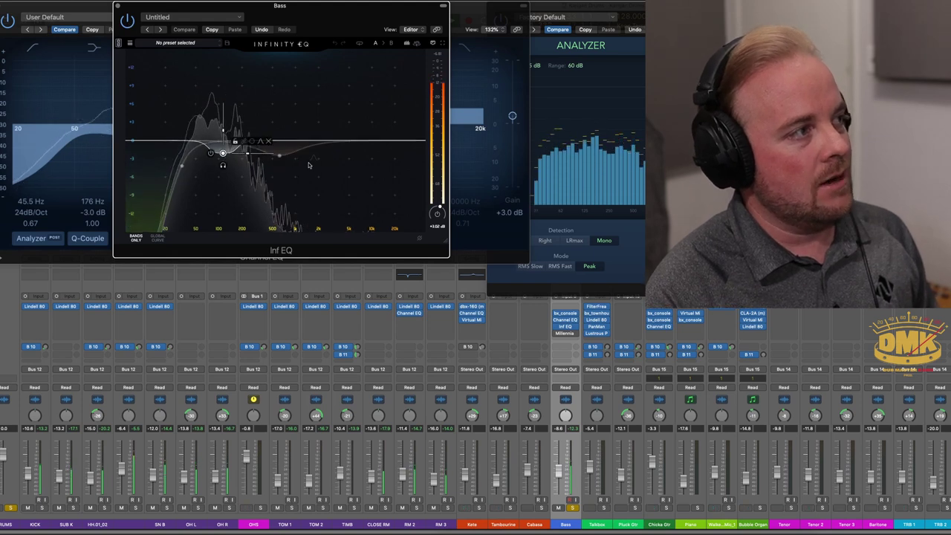
left_click(279, 156)
left_click(223, 153)
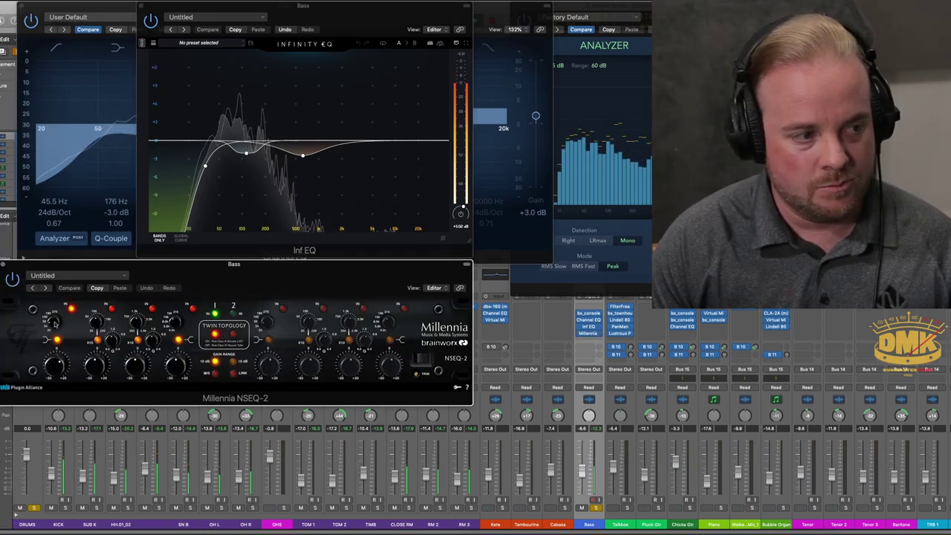
Adjust a knob on the Bass's Millennia NSEQ-2, then close its window.
left_click(54, 323)
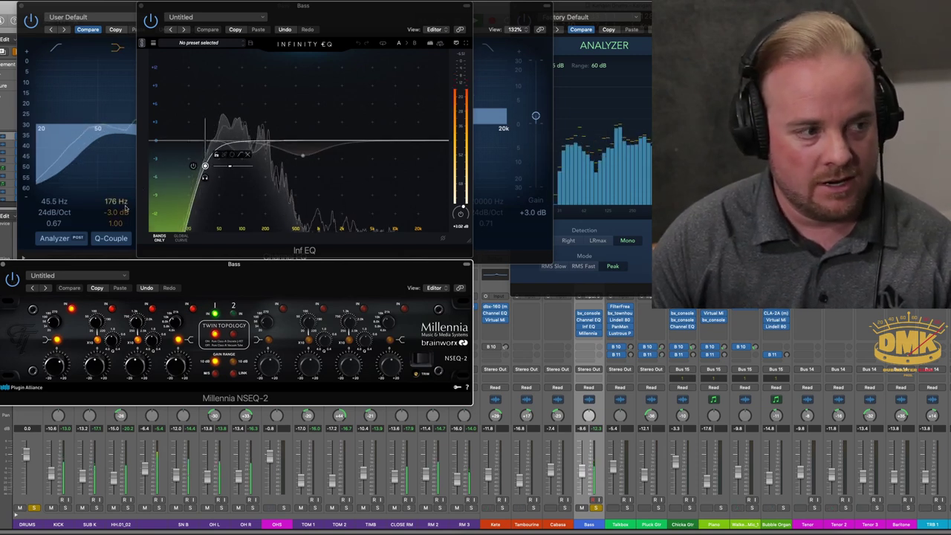
left_click(4, 264)
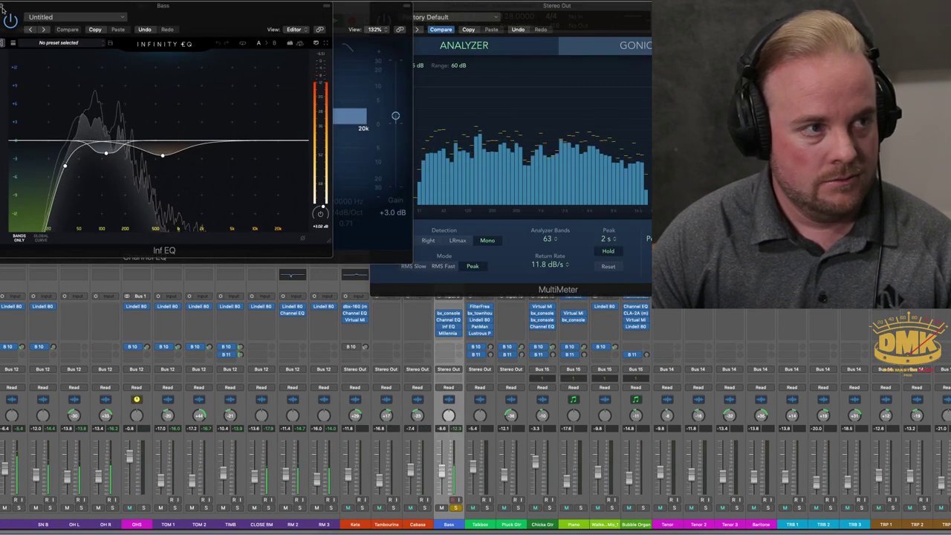
Close the Bass's Inf EQ and Channel EQ windows with Cmd-W.
key("super+w")
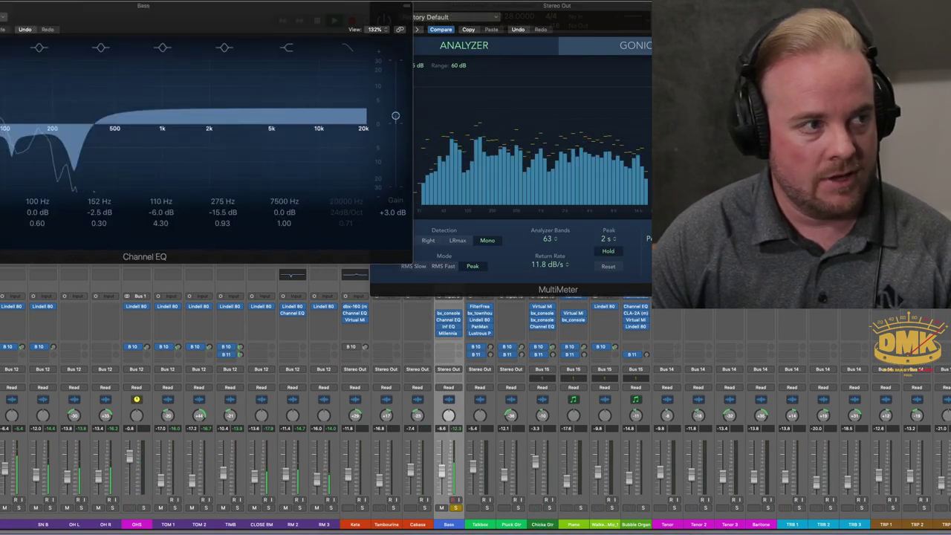
key("super+w")
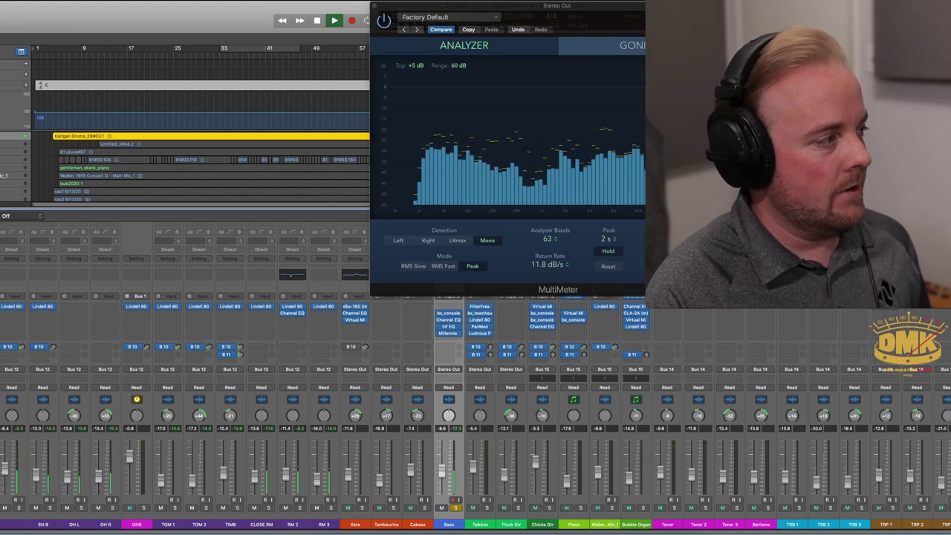
Solo the Talkbox and bring up its FilterFreak, moving the window down out of the way.
left_click(486, 509)
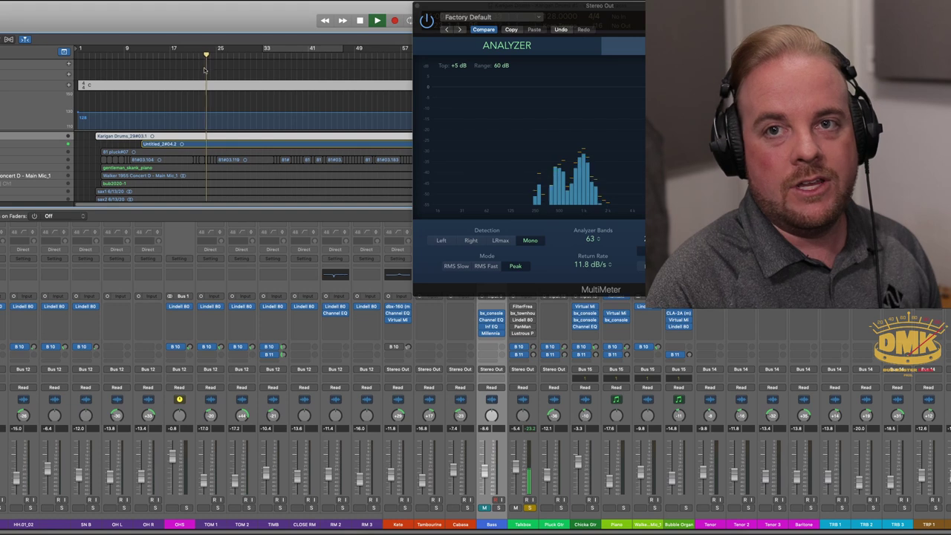
left_click(523, 307)
left_click_drag(78, 26, 132, 144)
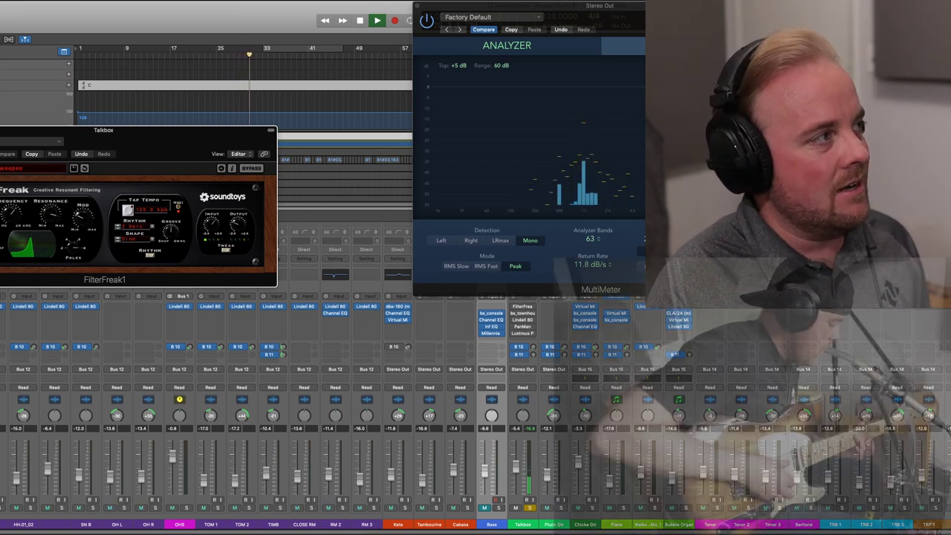
Move the FilterFreak window aside to reveal the tracks.
left_click_drag(127, 142, 187, 235)
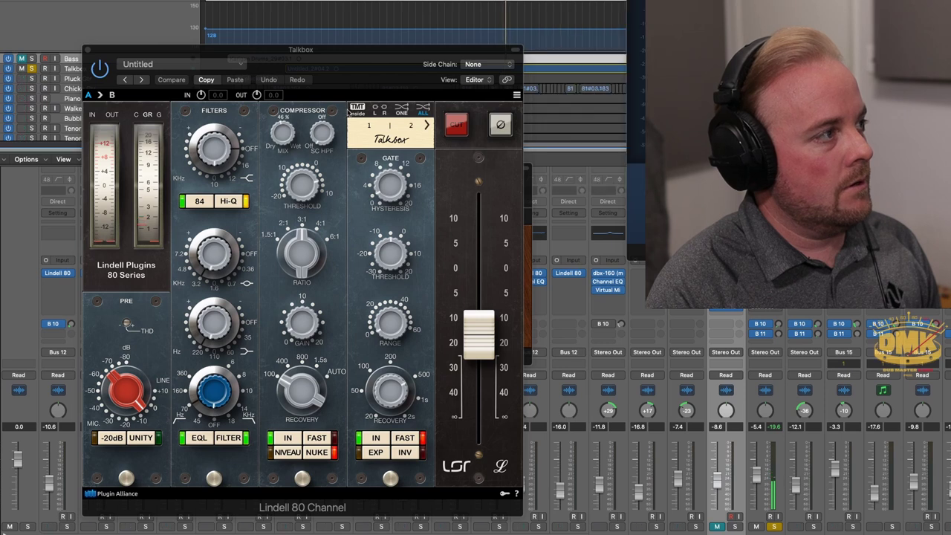
A/B the Talkbox's Lindell 80 Channel by bypassing it, then bring up its PanMan auto-panner.
scroll(207, 279, "up", 1)
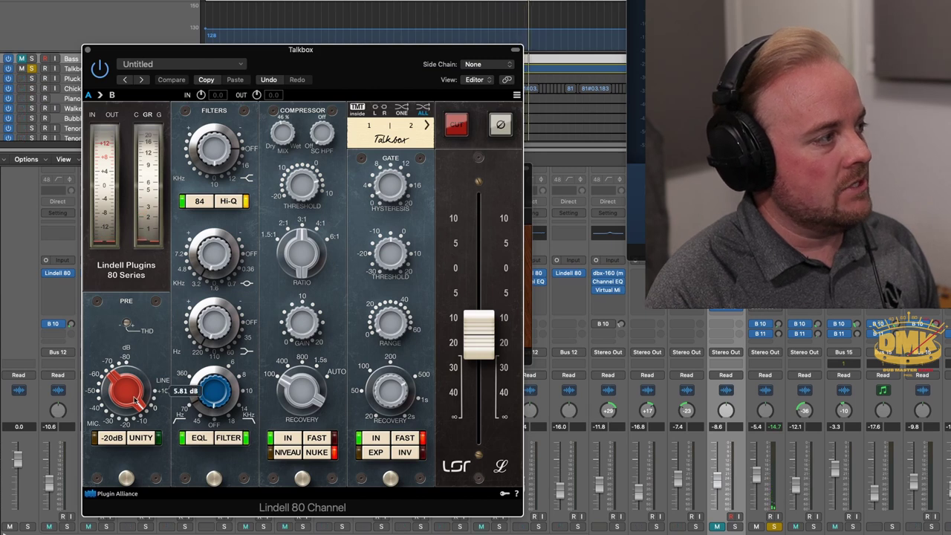
left_click(100, 69)
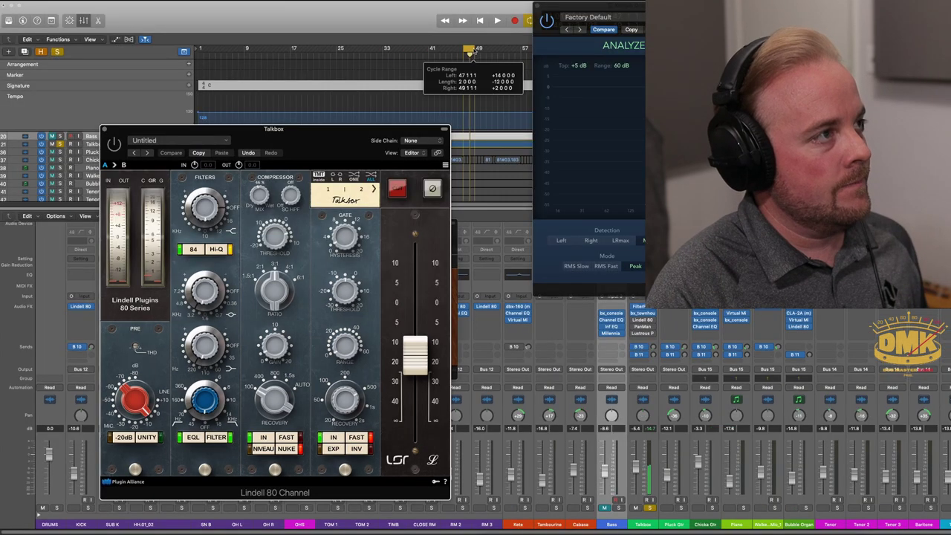
left_click(310, 32)
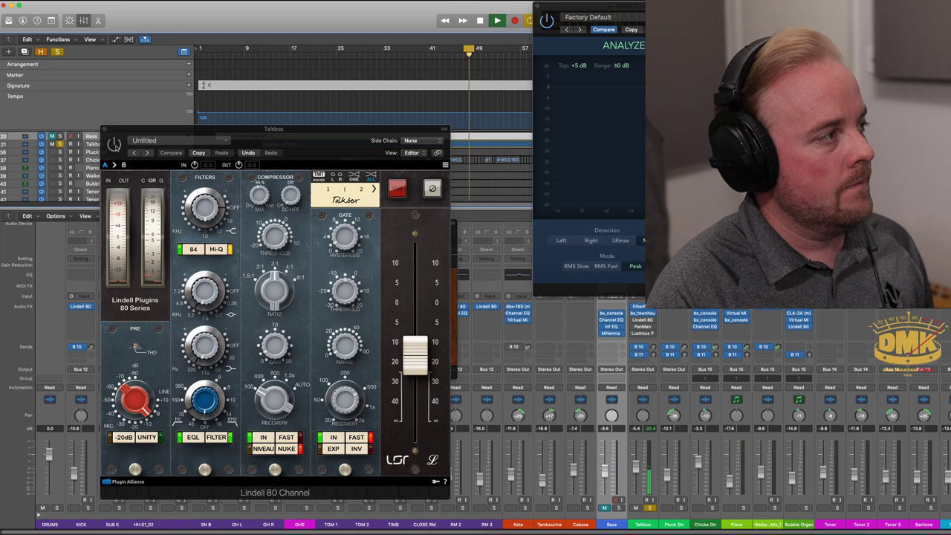
left_click(113, 144)
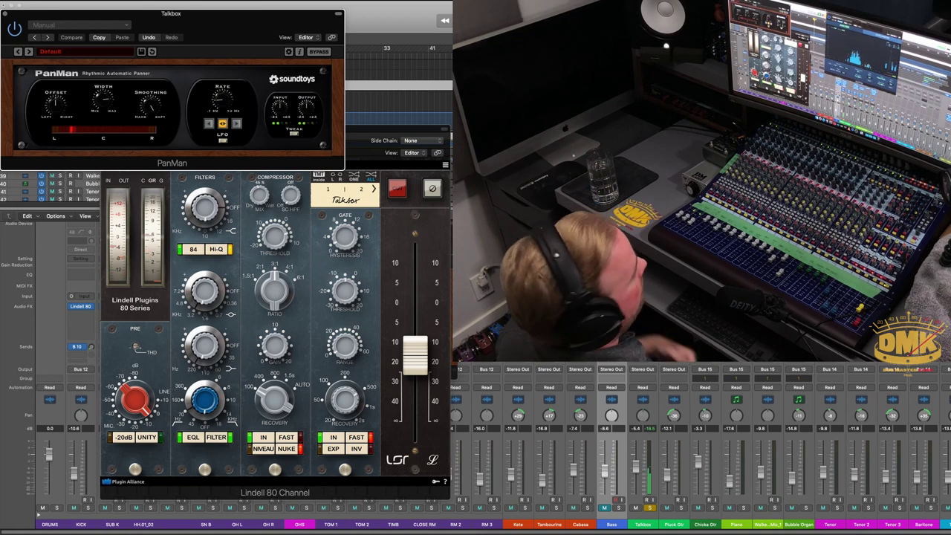
Close the Talkbox's Lustrous Plates, PanMan, Lindell 80 Channel and FilterFreak windows.
mouse_move(648, 392)
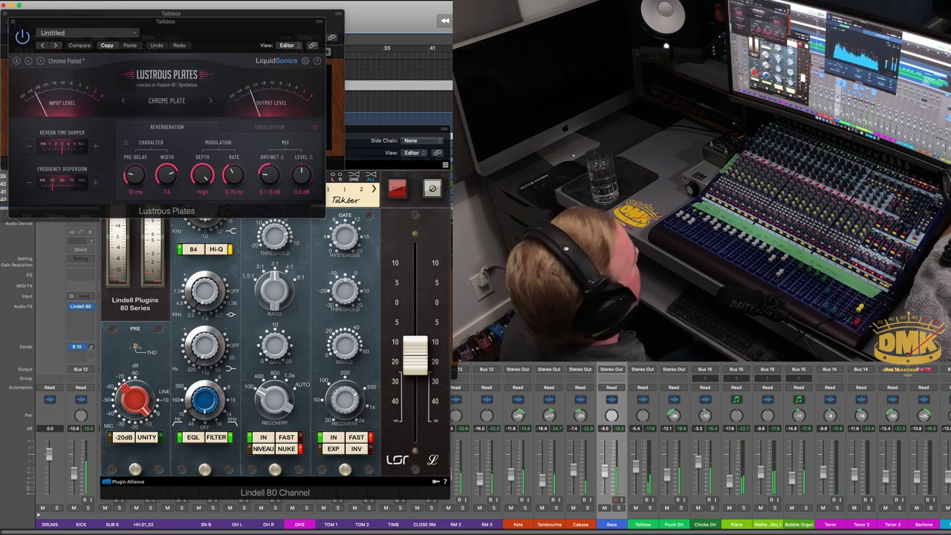
left_click(14, 23)
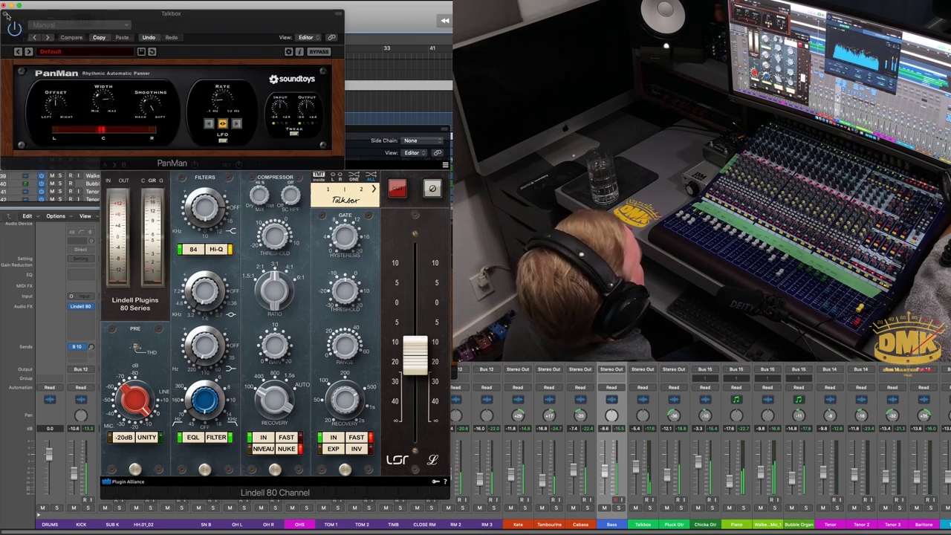
left_click(14, 14)
left_click(105, 129)
left_click(106, 125)
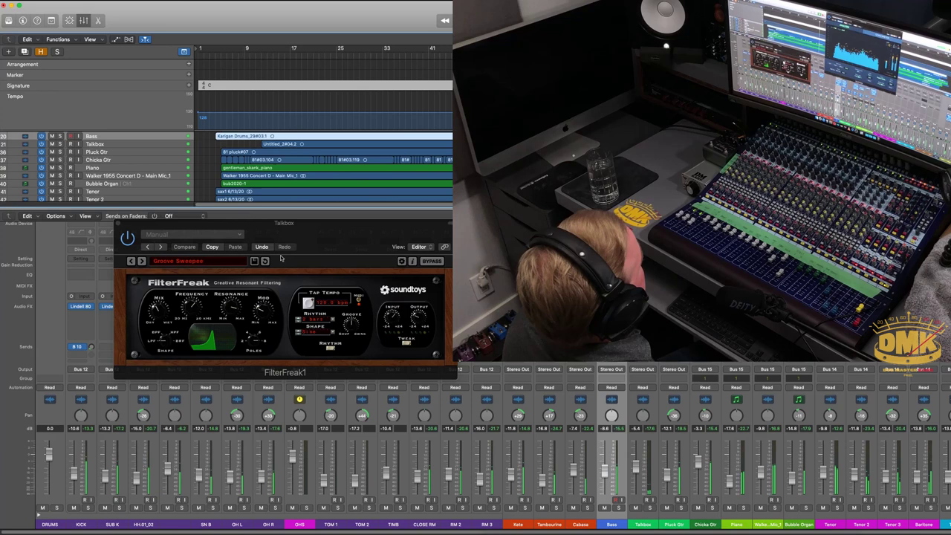
left_click(117, 224)
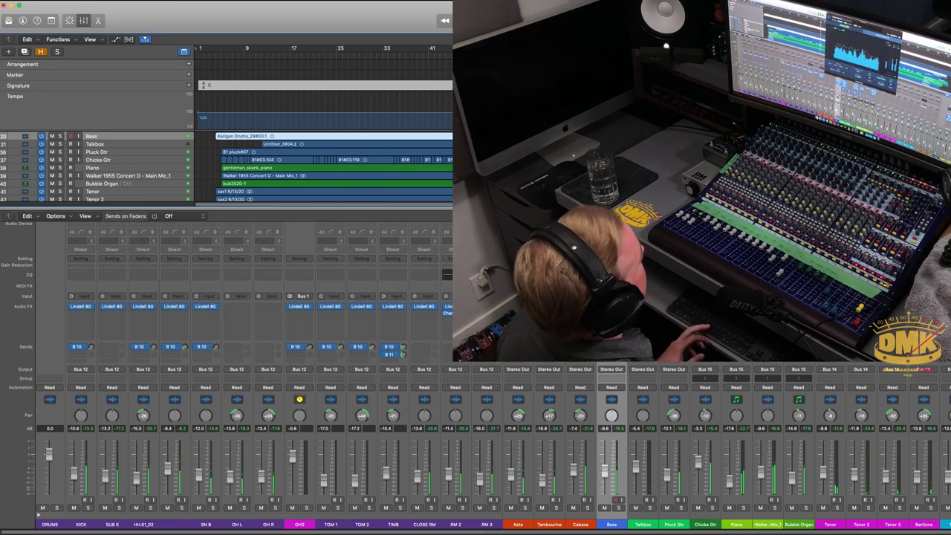
Solo the Pluck Gtr and play it back on its own.
left_click(682, 507)
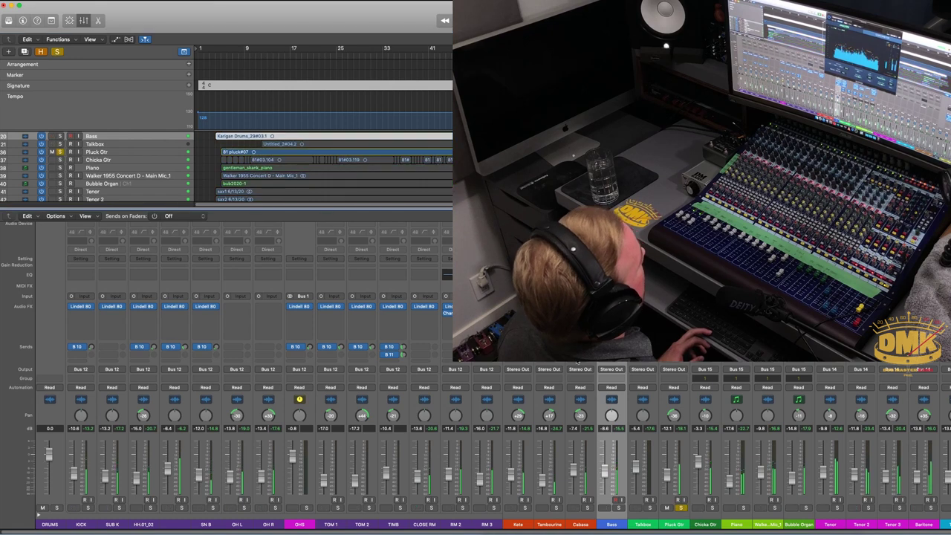
key("space")
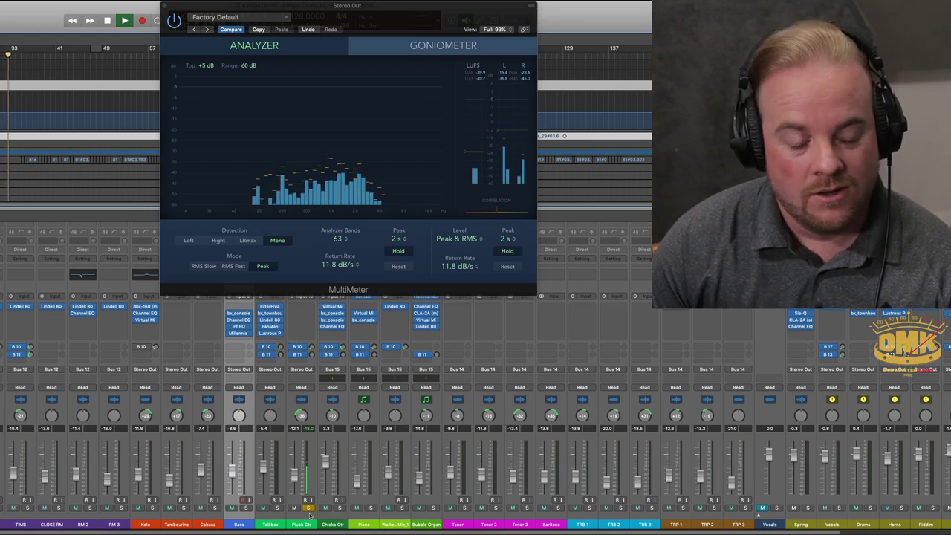
left_click(307, 508)
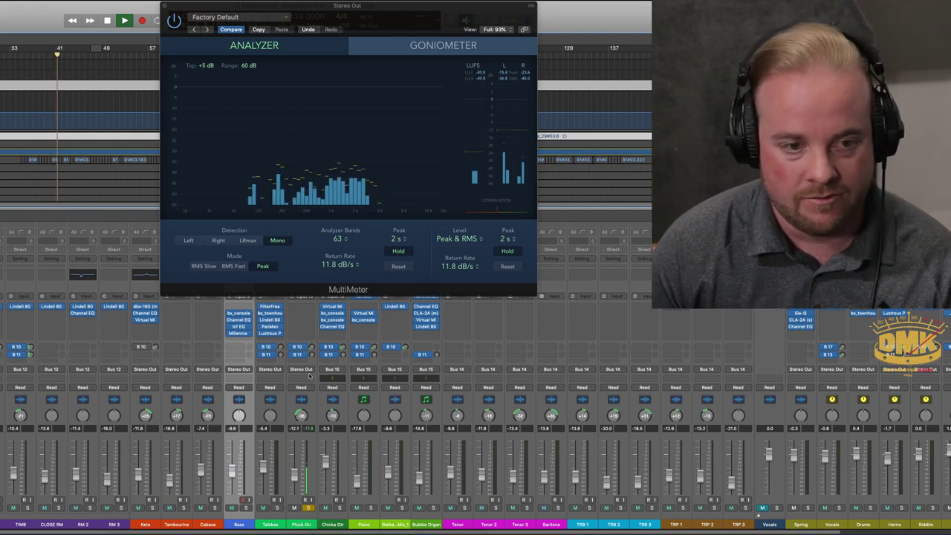
Move the solo to the Chicka Gtr and bring up its Virtual Mix Rack.
left_click(299, 502)
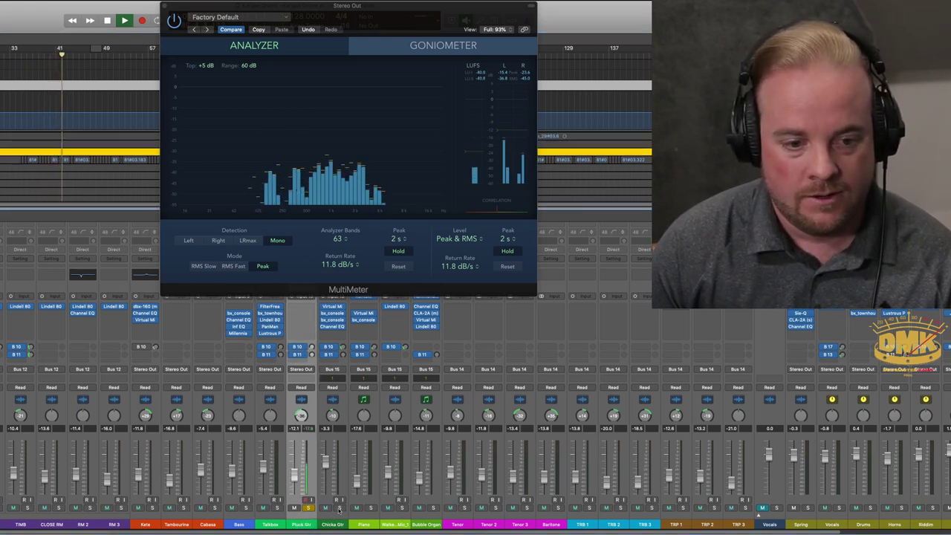
left_click(300, 508)
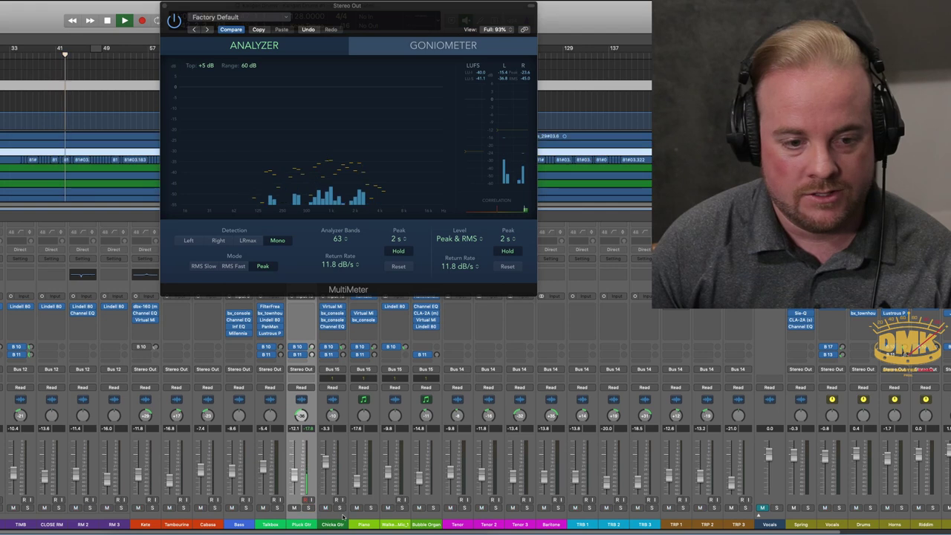
left_click(332, 307)
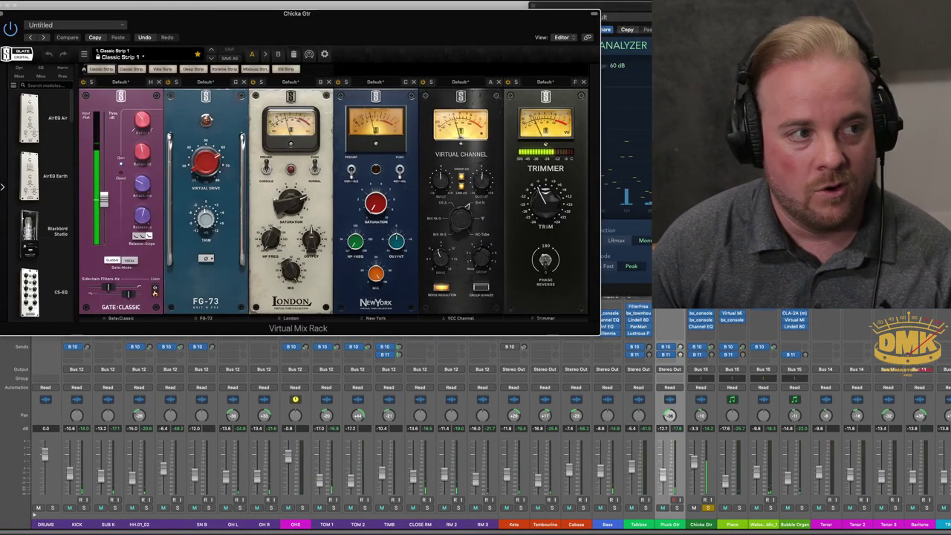
Reopen the Chicka Gtr's Virtual Mix Rack, power it and its Trimmer on, and set trim to +12.2 dB.
left_click(691, 311)
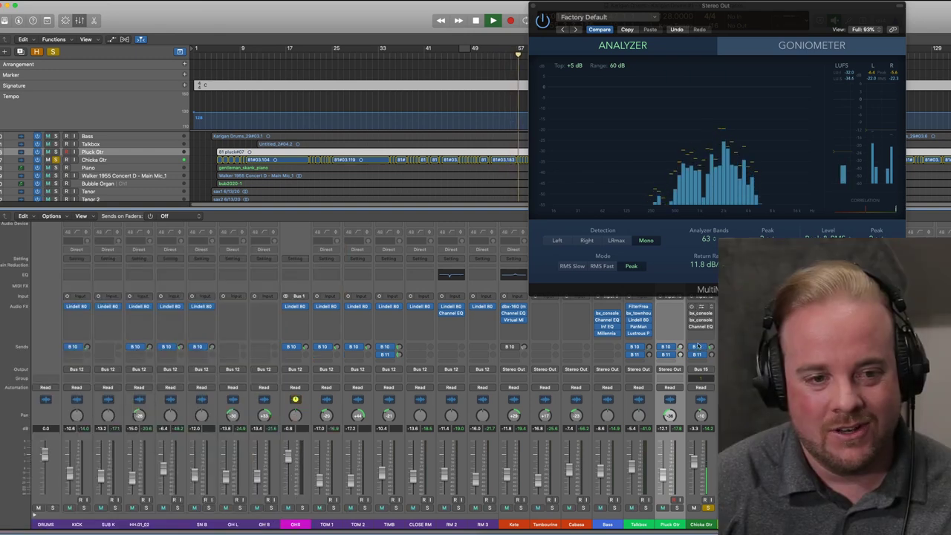
left_click(698, 307)
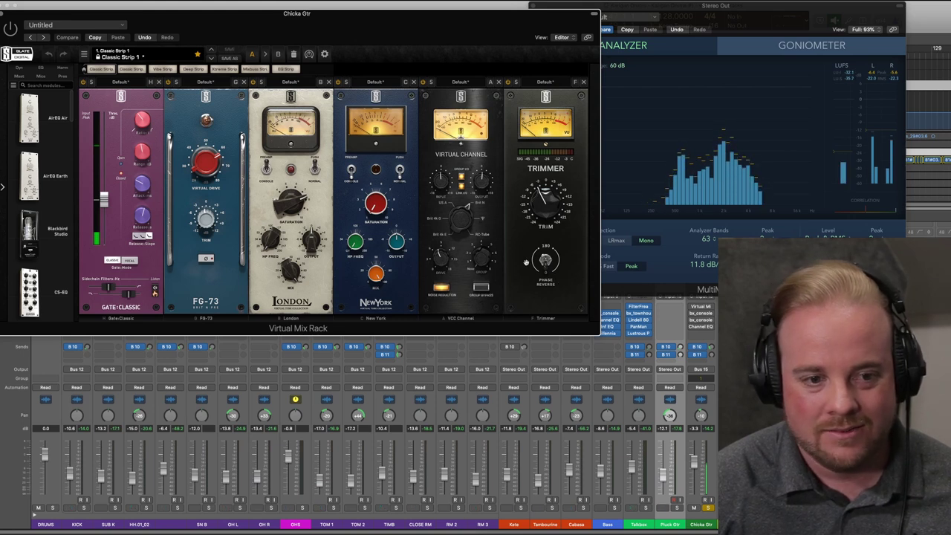
left_click(10, 29)
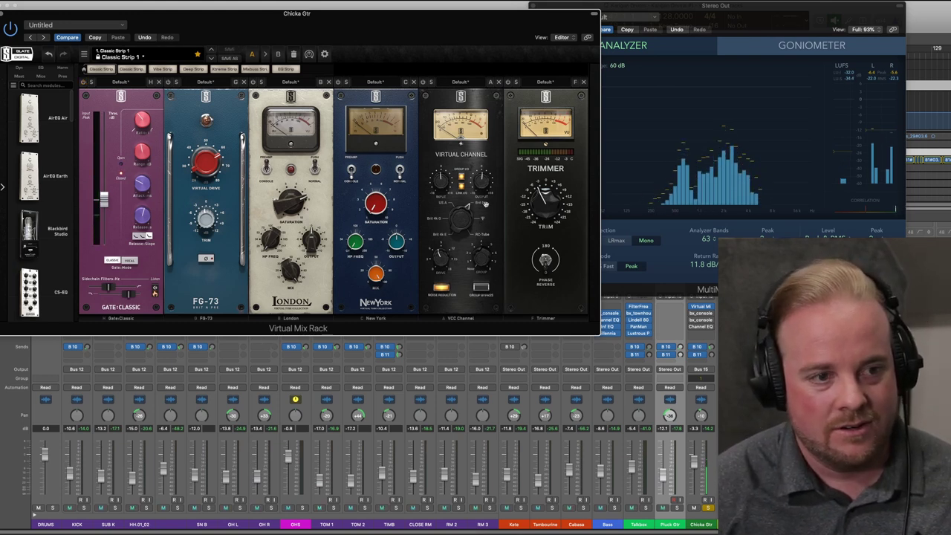
left_click(508, 82)
left_click_drag(546, 198, 549, 176)
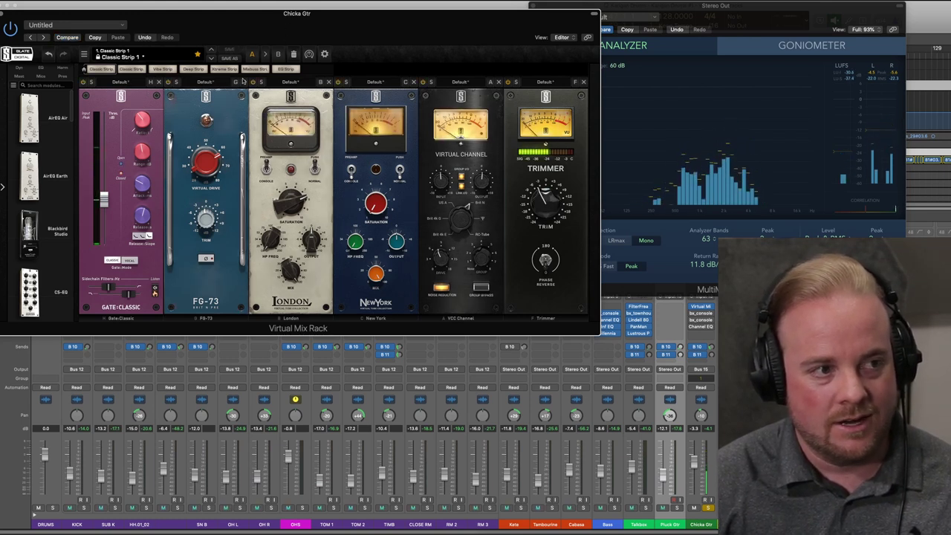
left_click(169, 81)
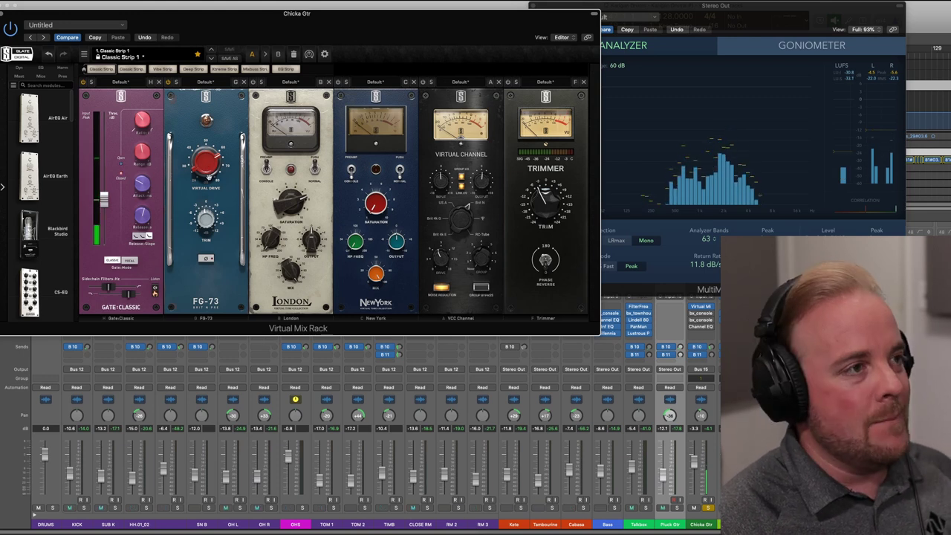
Shift the Virtual Mix Rack window left and reposition the Stereo Out analyzer window.
left_click_drag(583, 42, 552, 40)
left_click(702, 16)
left_click_drag(702, 17, 735, 28)
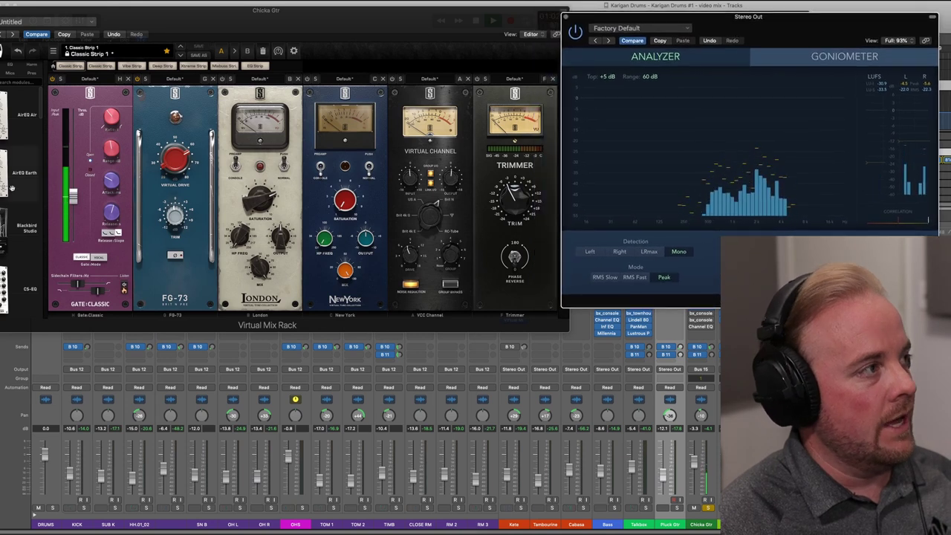
left_click(139, 81)
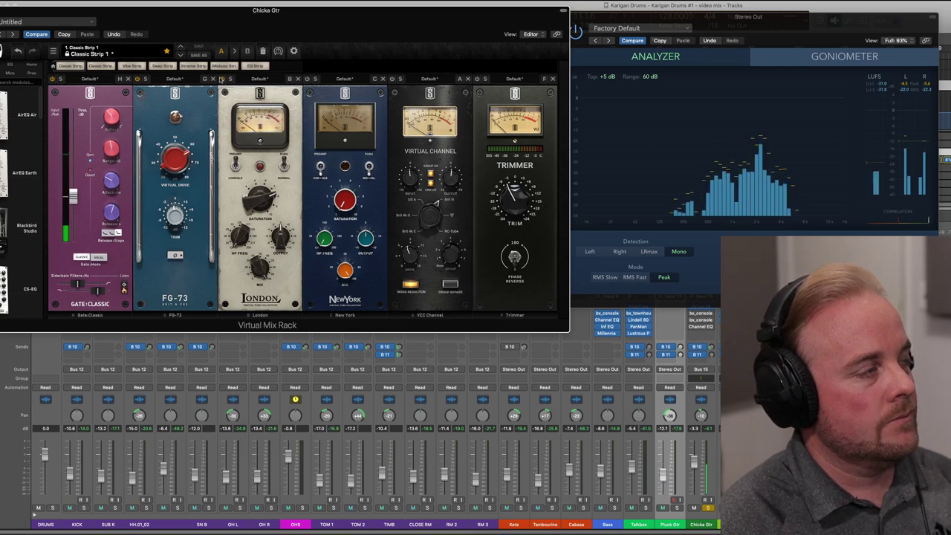
Power on the rack's New York and VCC Channel slots, then nudge the plugin window right.
left_click(307, 80)
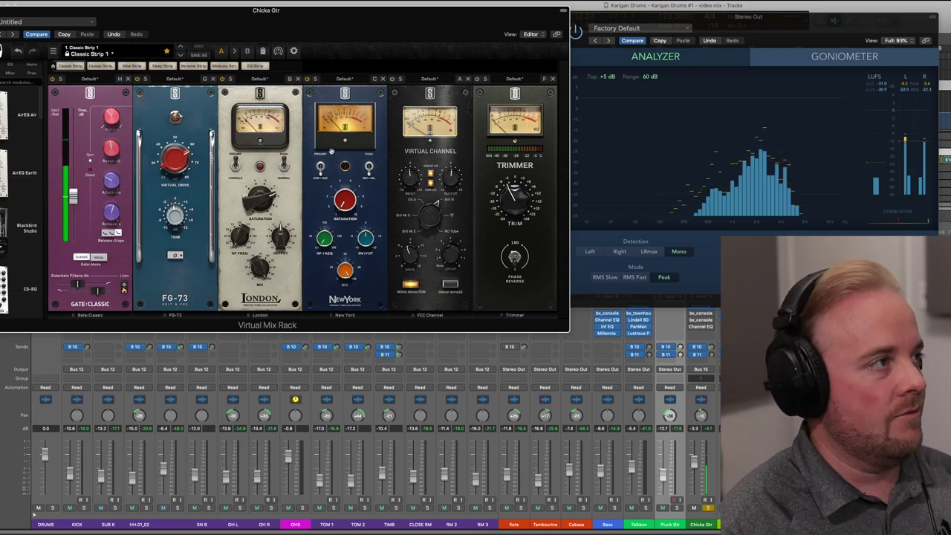
left_click(393, 80)
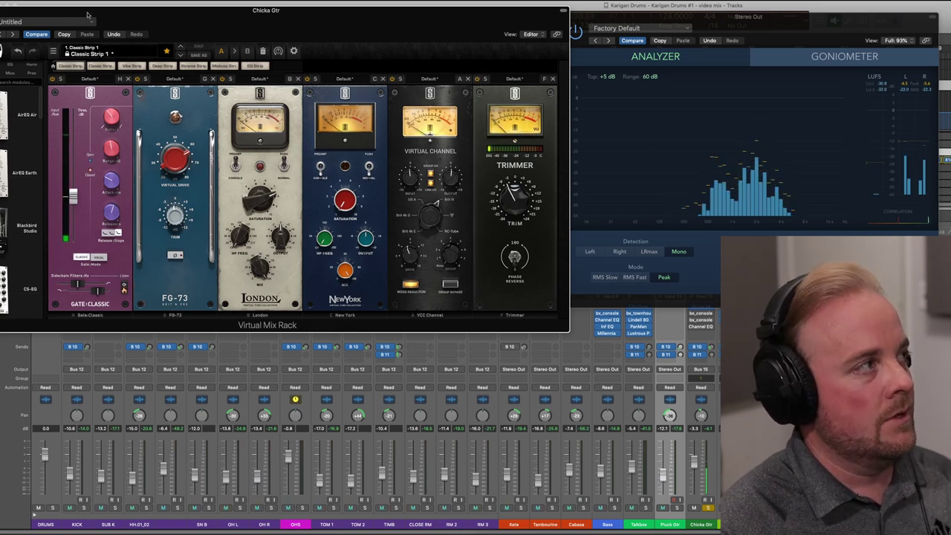
left_click_drag(88, 15, 110, 14)
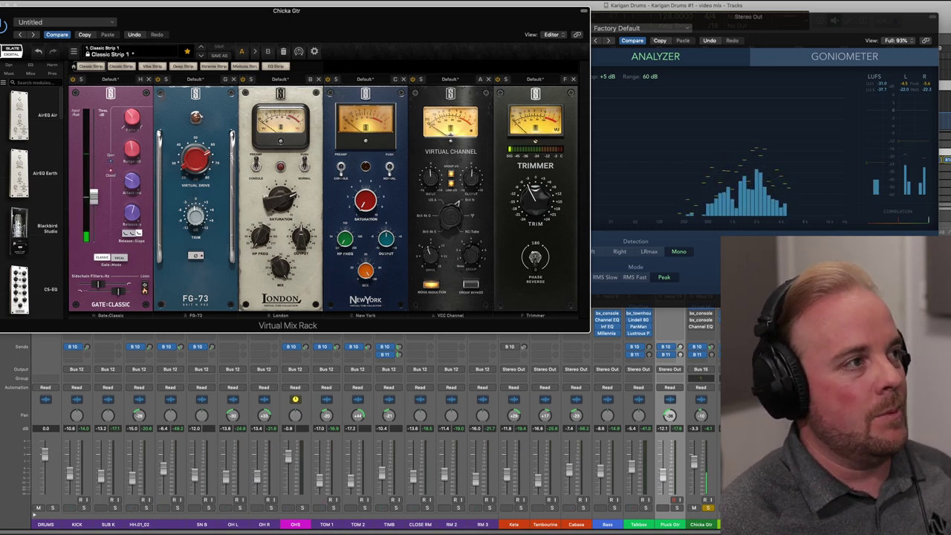
Close the rack, open the Chicka Gtr's bx_console N, and A/B it by bypassing and re-enabling it.
key("super+w")
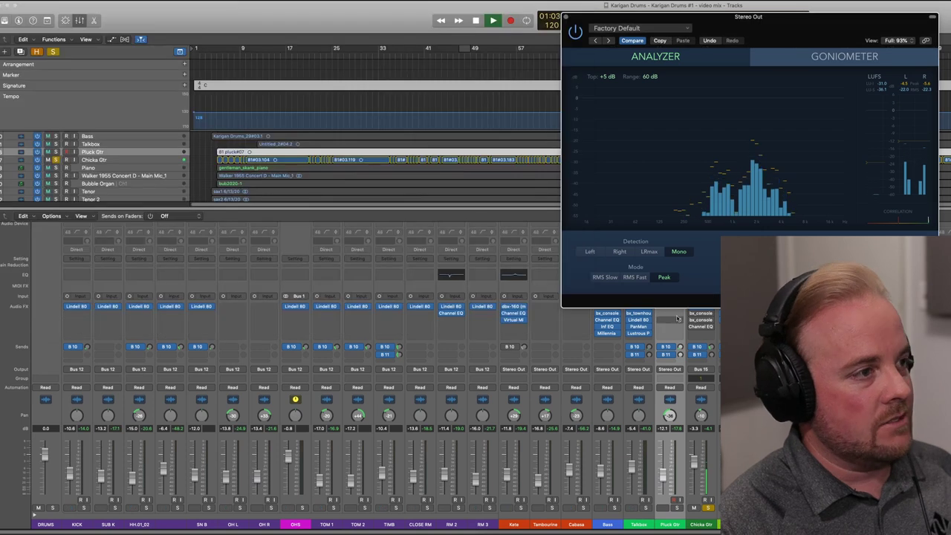
left_click(701, 319)
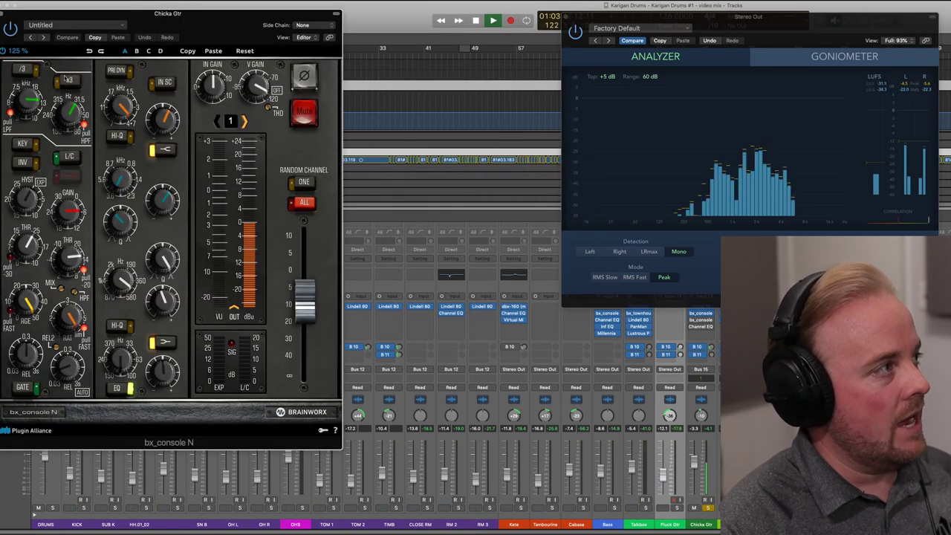
mouse_move(165, 211)
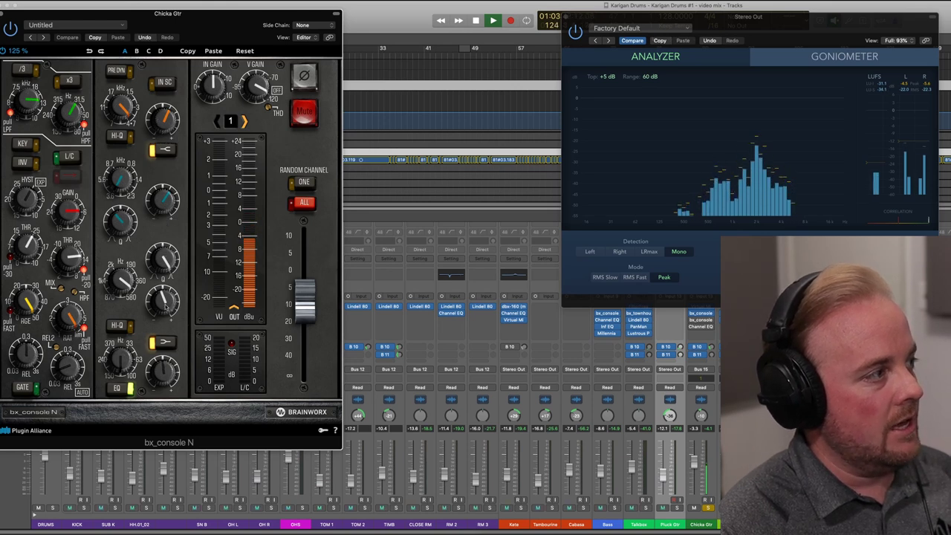
mouse_move(115, 286)
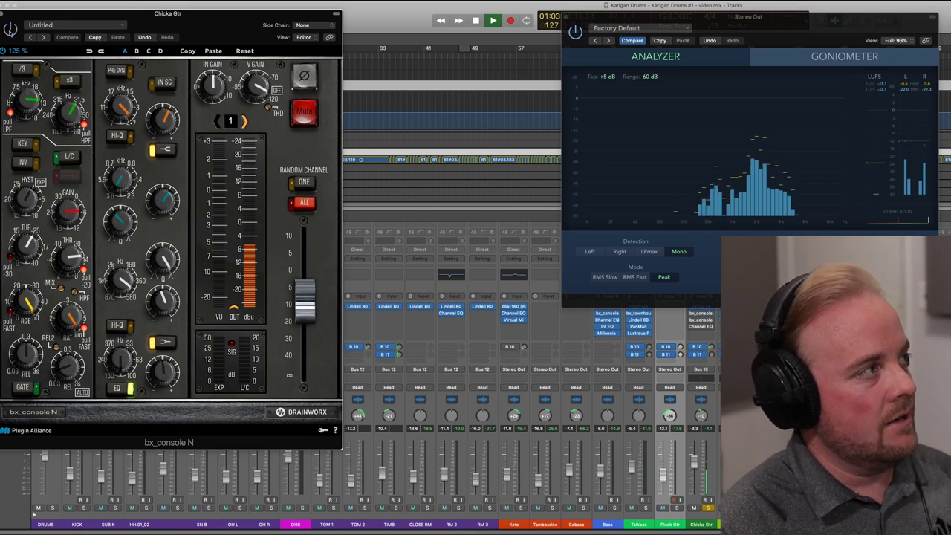
left_click(10, 30)
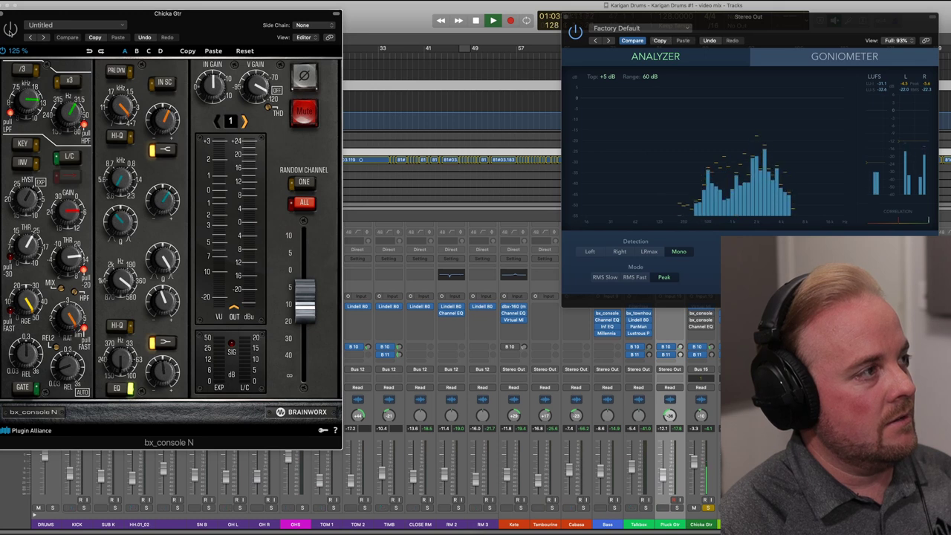
left_click(10, 31)
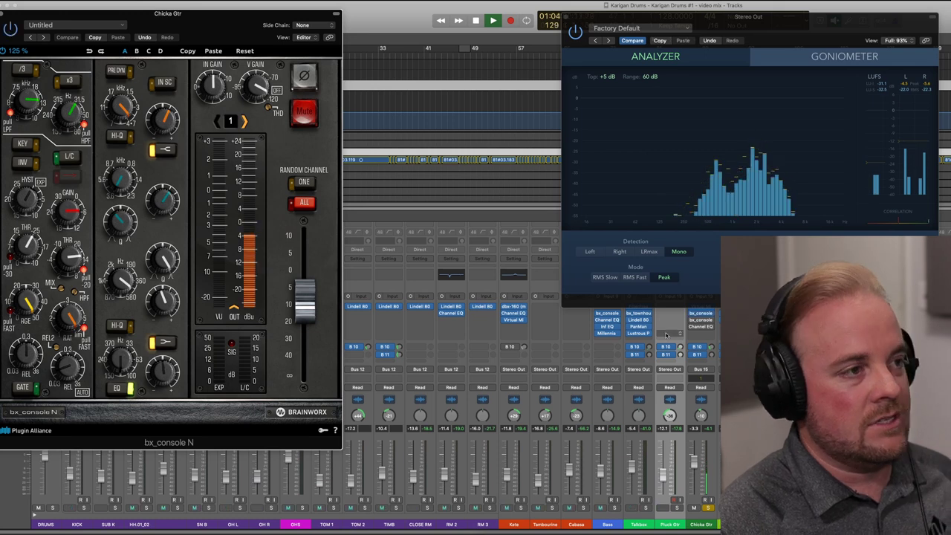
In the bx_console SSL 4000 E, raise the LMF gain to about +3.4 dB, then close it.
left_click(703, 321)
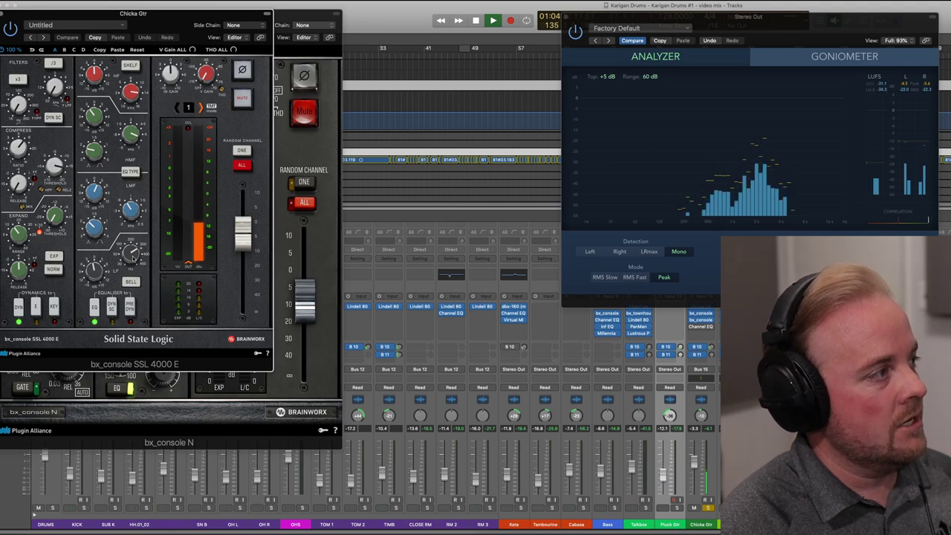
left_click_drag(95, 271, 95, 267)
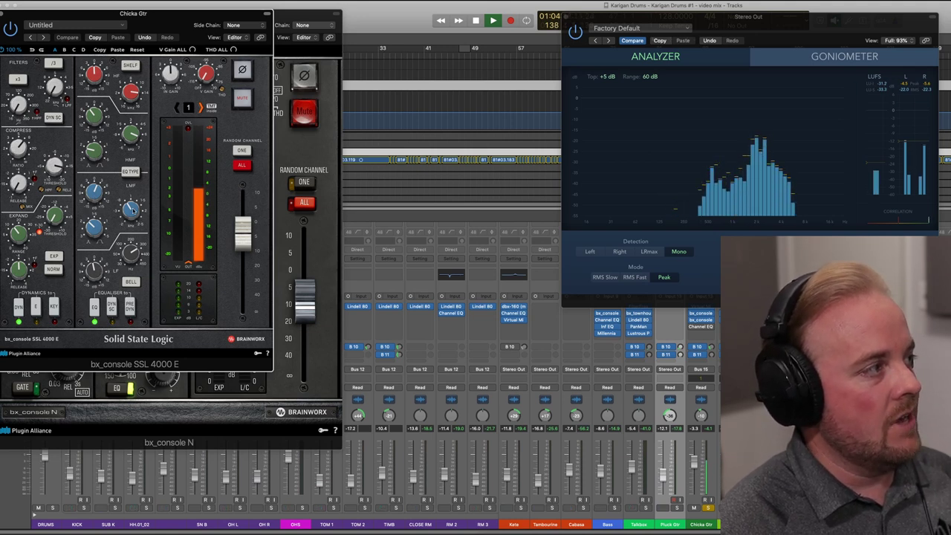
left_click_drag(94, 193, 95, 190)
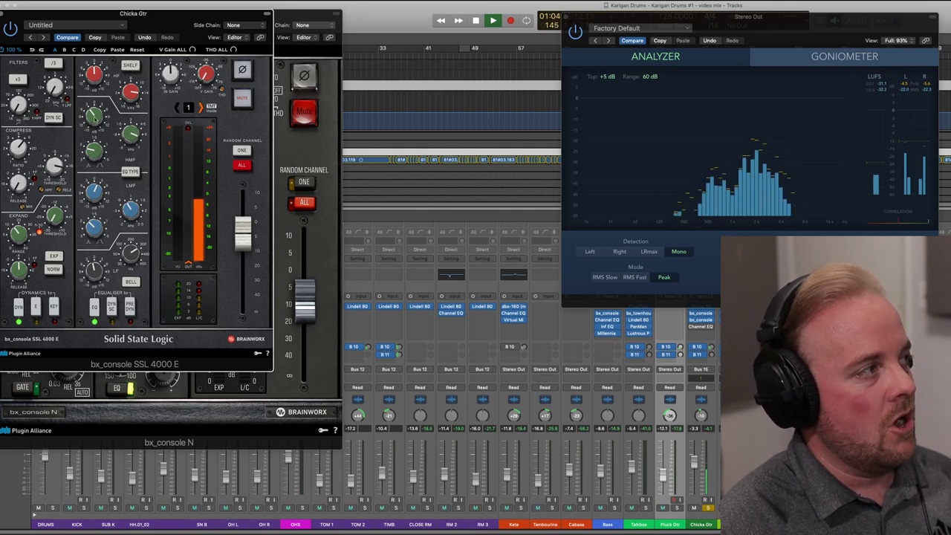
left_click_drag(94, 118, 94, 114)
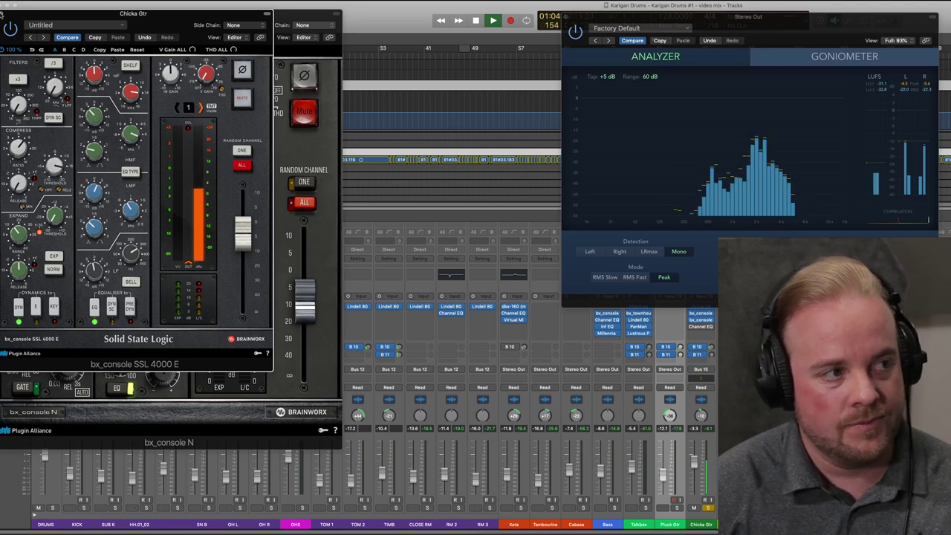
left_click(5, 14)
Close bx_console N, audition a 620 Hz boost in Channel EQ, revert to the -5 dB cut, close it.
left_click(5, 13)
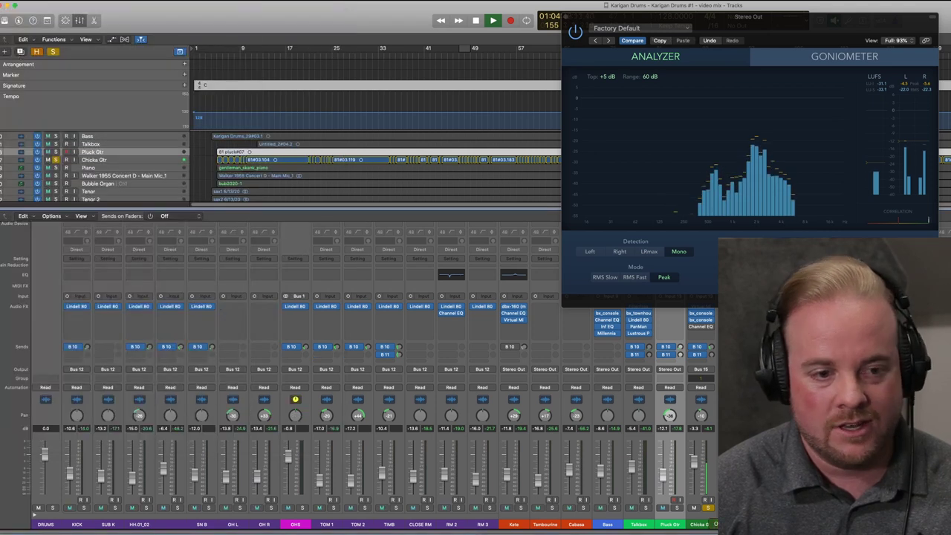
scroll(708, 378, "up", 1)
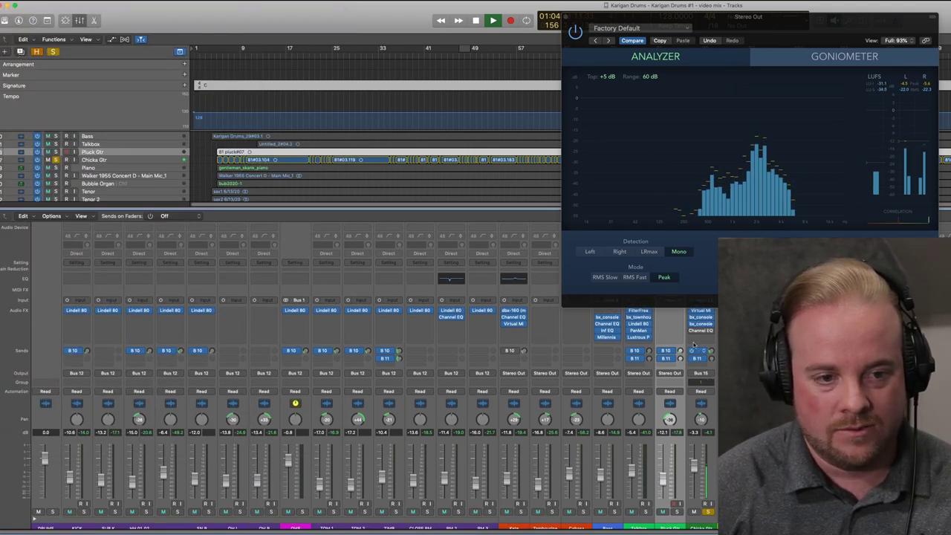
left_click(701, 330)
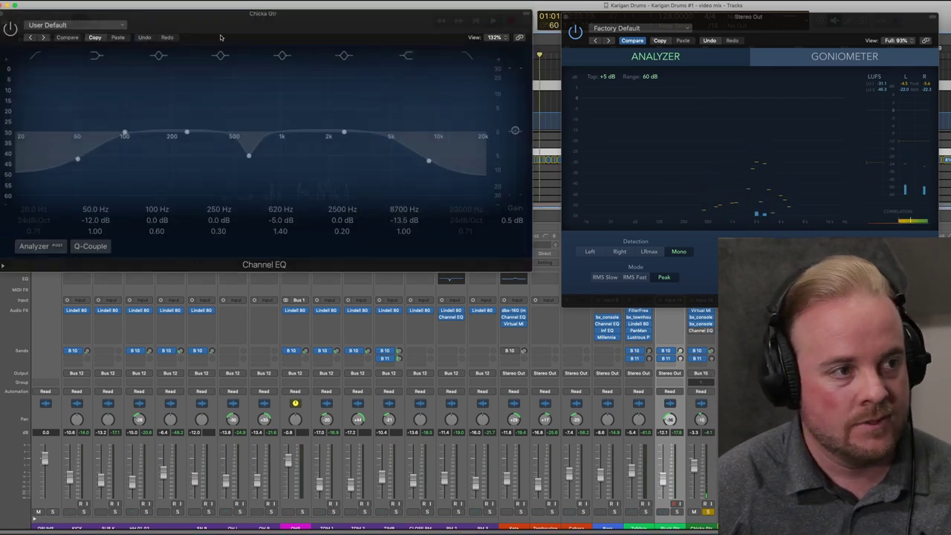
key("space")
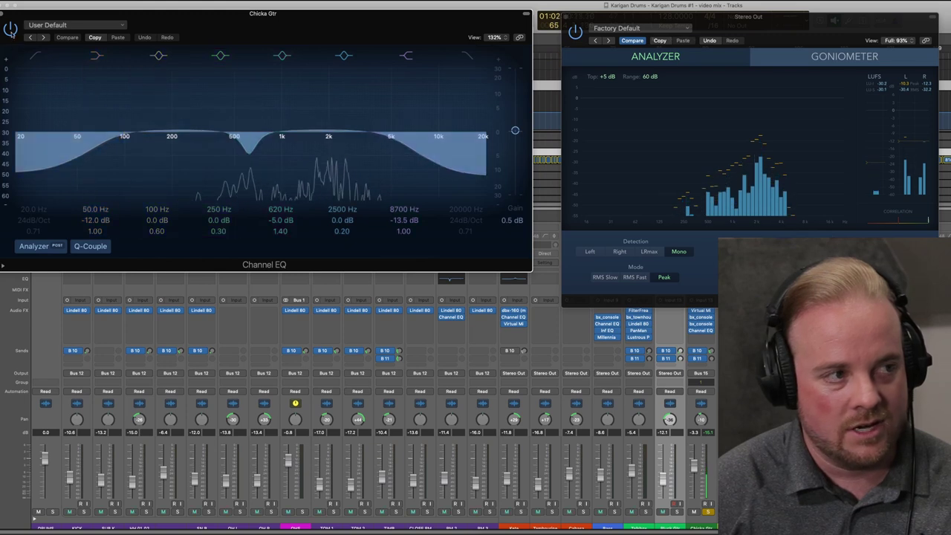
left_click_drag(285, 222, 284, 188)
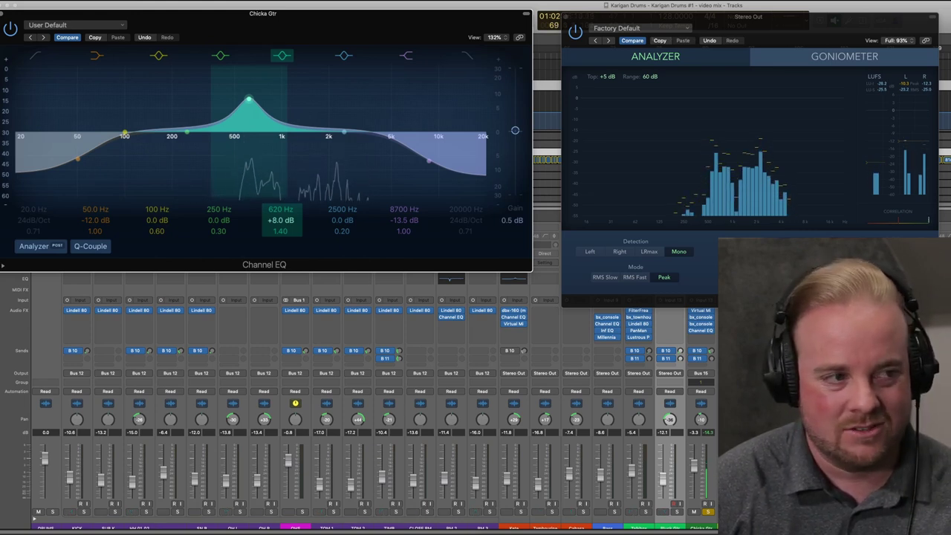
left_click(67, 37)
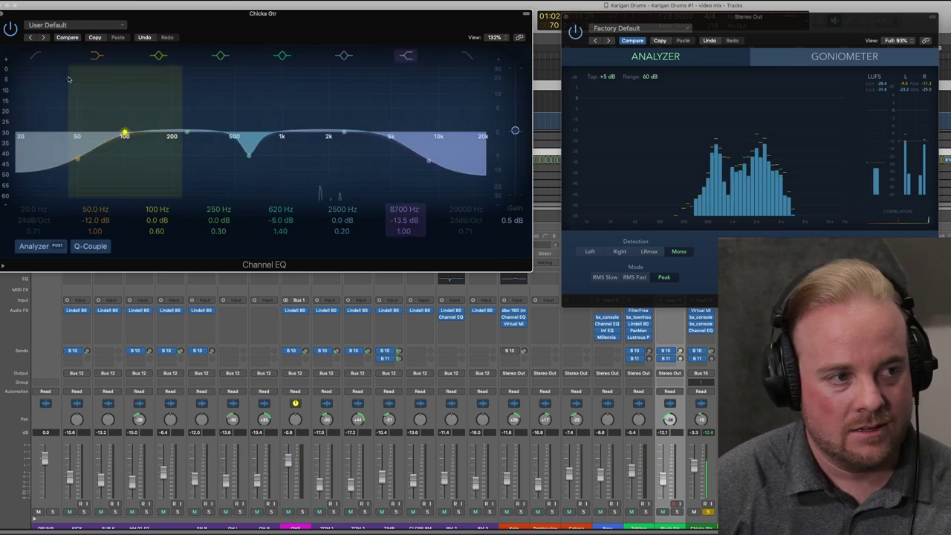
left_click(4, 12)
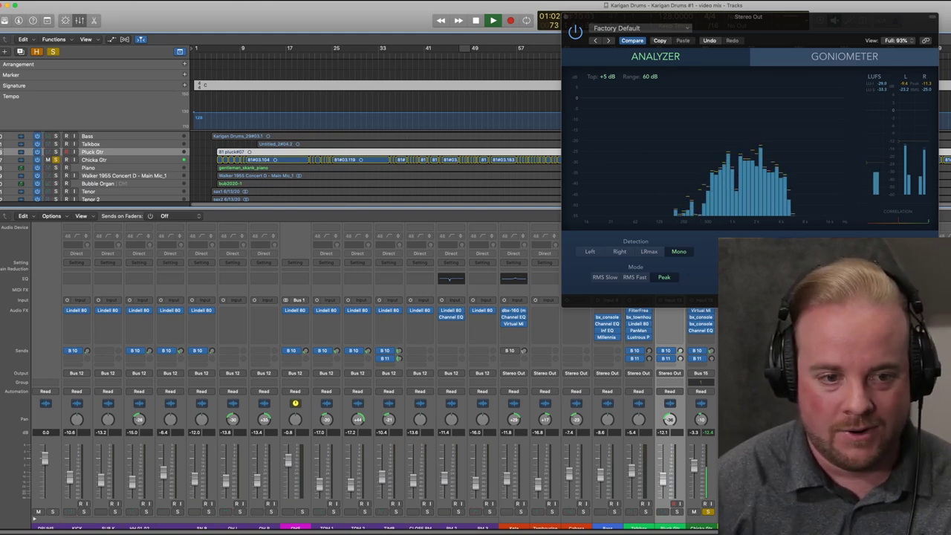
Unsolo the Chicka Gtr, solo the Piano, and nudge the MultiMeter window up out of the way.
left_click(709, 512)
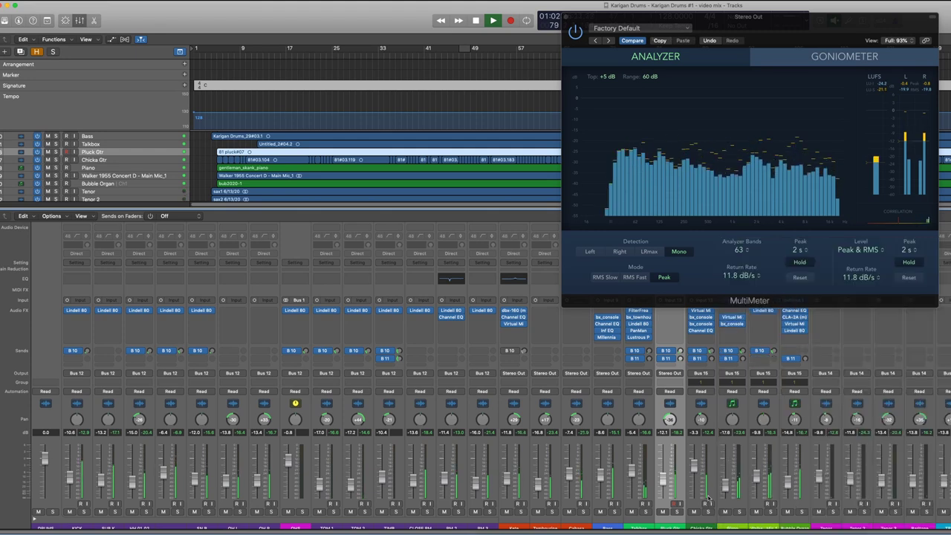
scroll(710, 513, "down", 1)
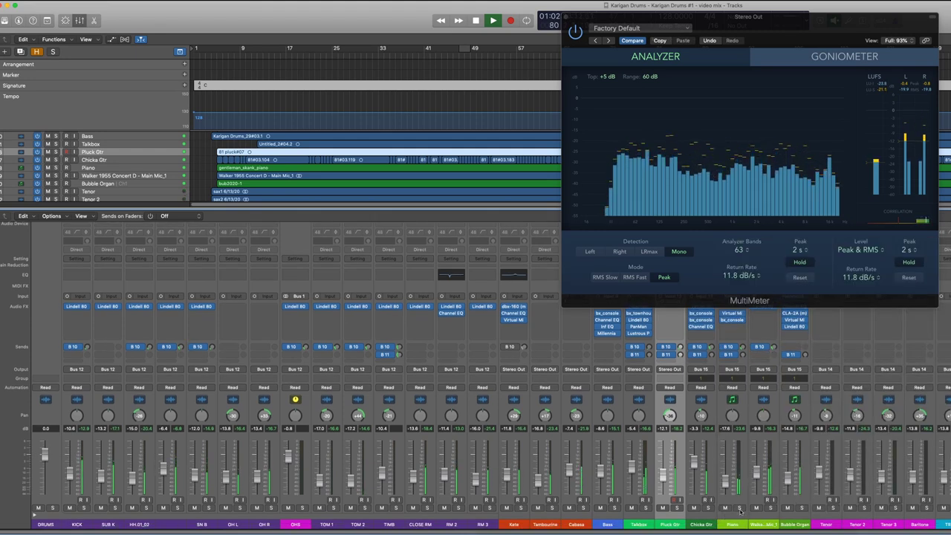
left_click(739, 509)
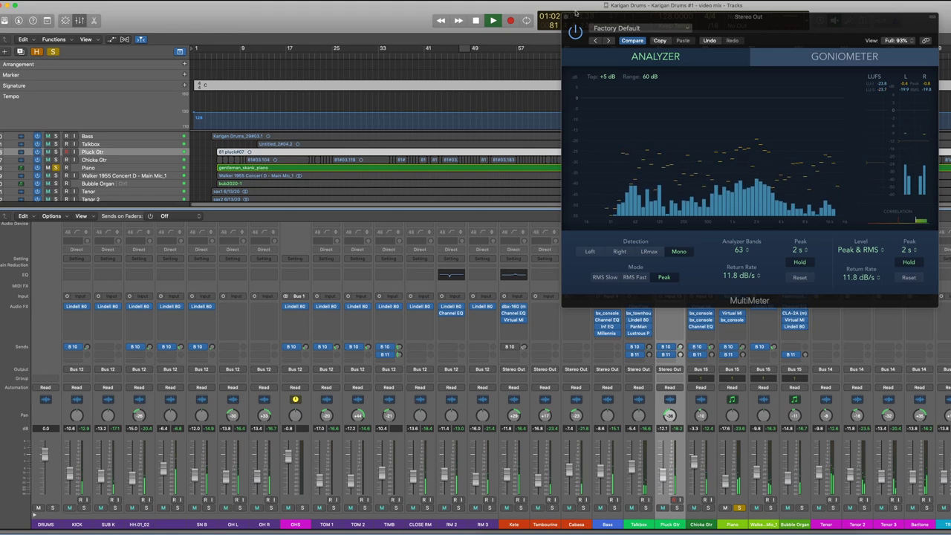
scroll(751, 380, "up", 1)
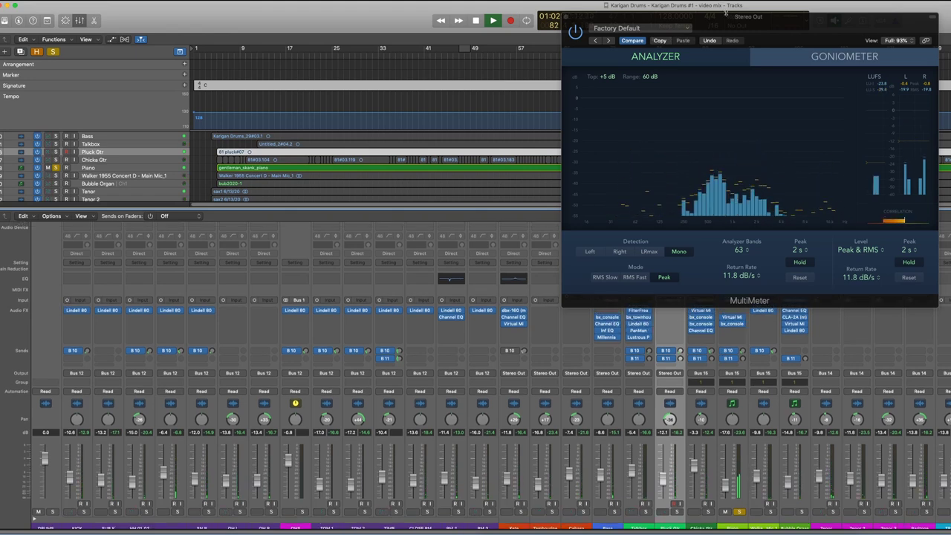
left_click_drag(726, 13, 723, 2)
Open the Piano's Kontakt The Grandeur instrument, view its TONE edit page, then close it.
left_click(733, 300)
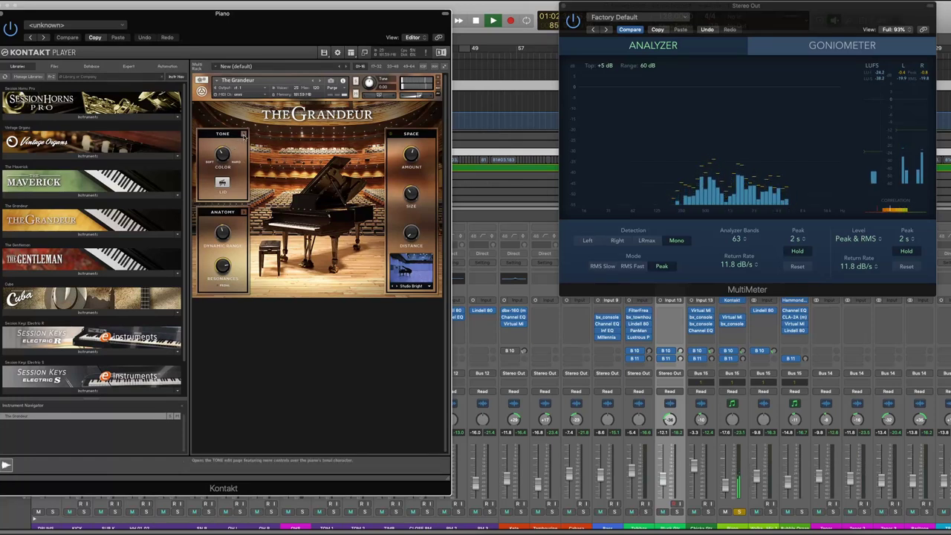
left_click(221, 156)
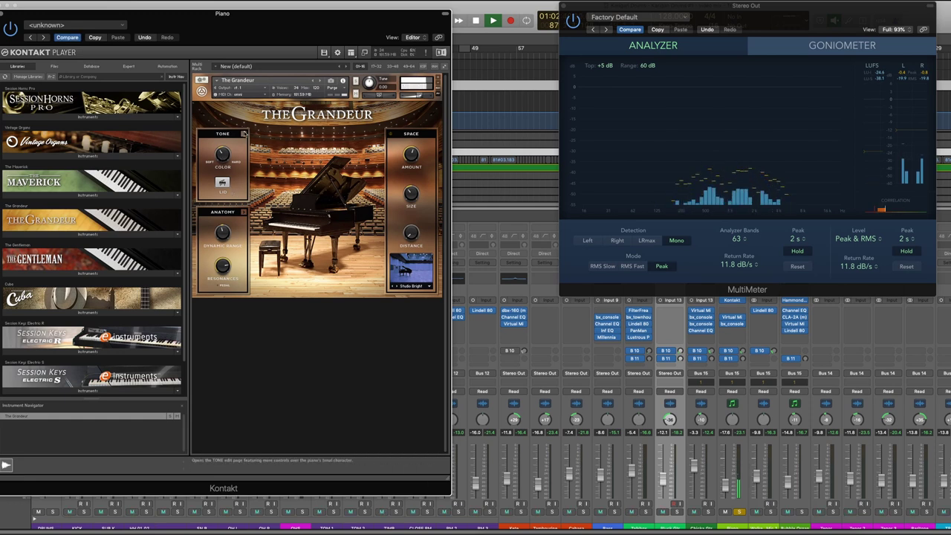
left_click(243, 134)
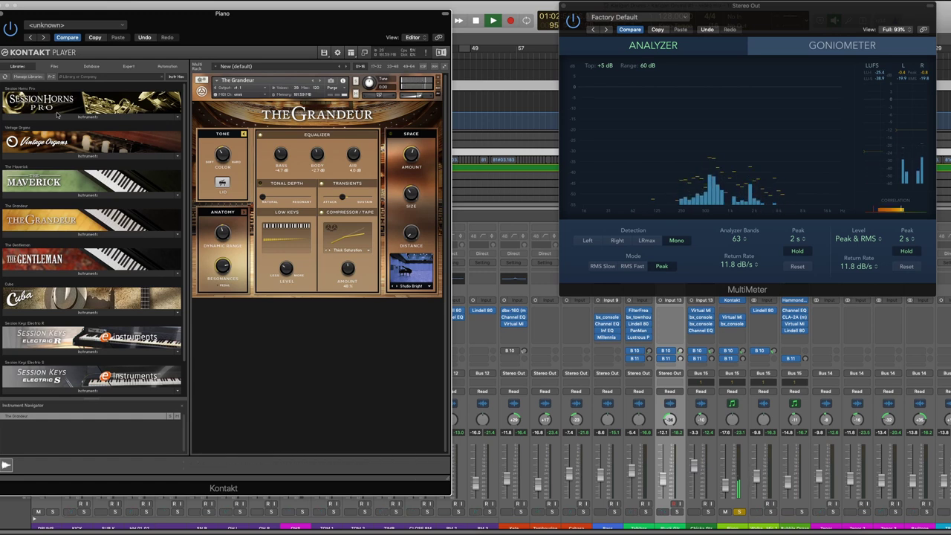
left_click(5, 13)
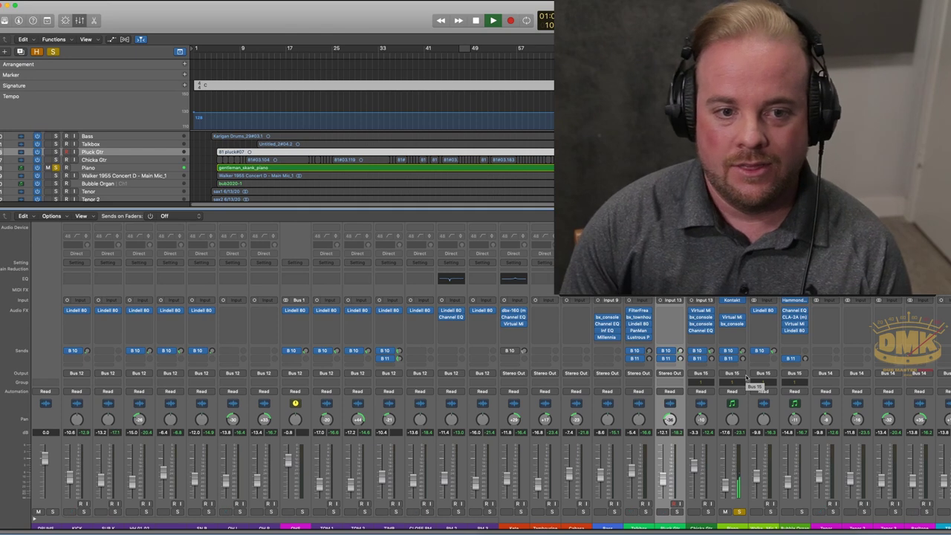
Solo the Walker 1955 Concert D channel in place of the Piano.
mouse_move(762, 313)
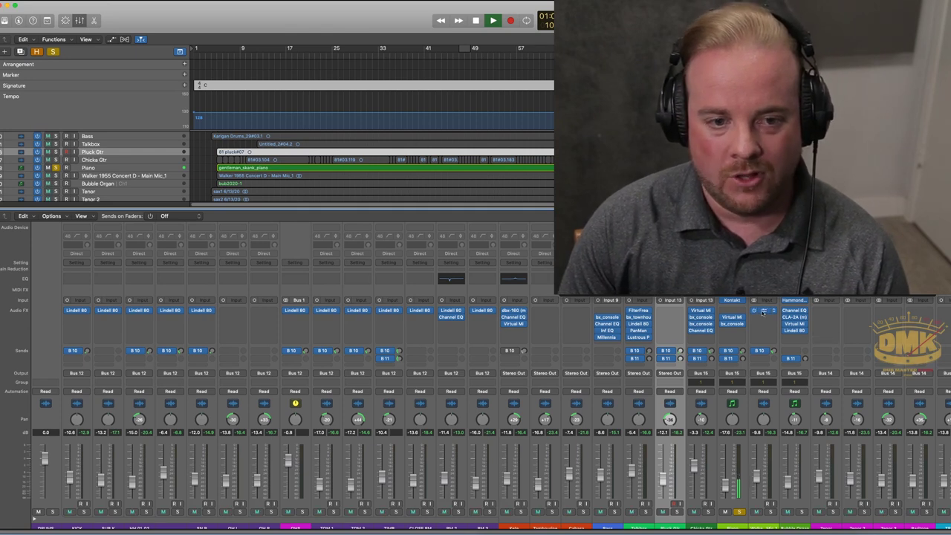
left_click(740, 512)
left_click(770, 512)
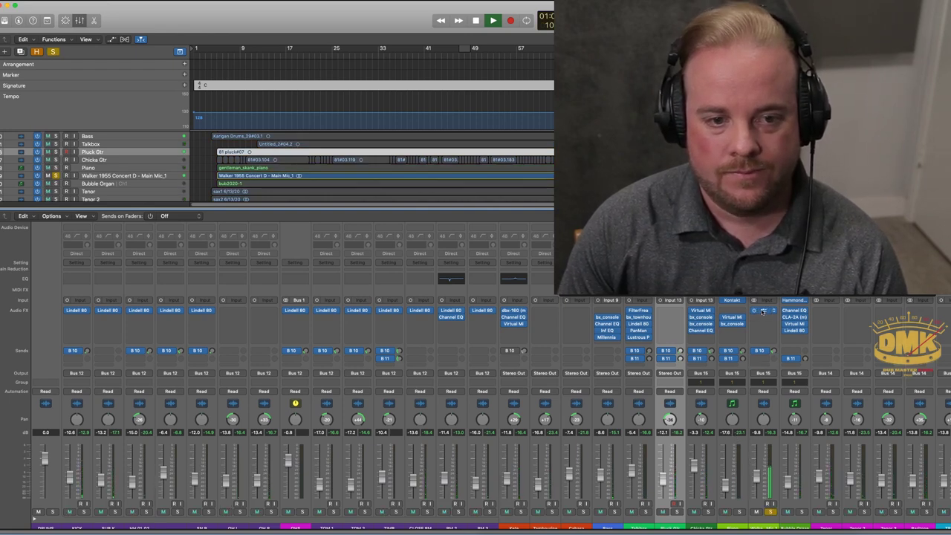
Check the Walker's Lindell 80, then switch solo from Walker to Piano and back.
key("v")
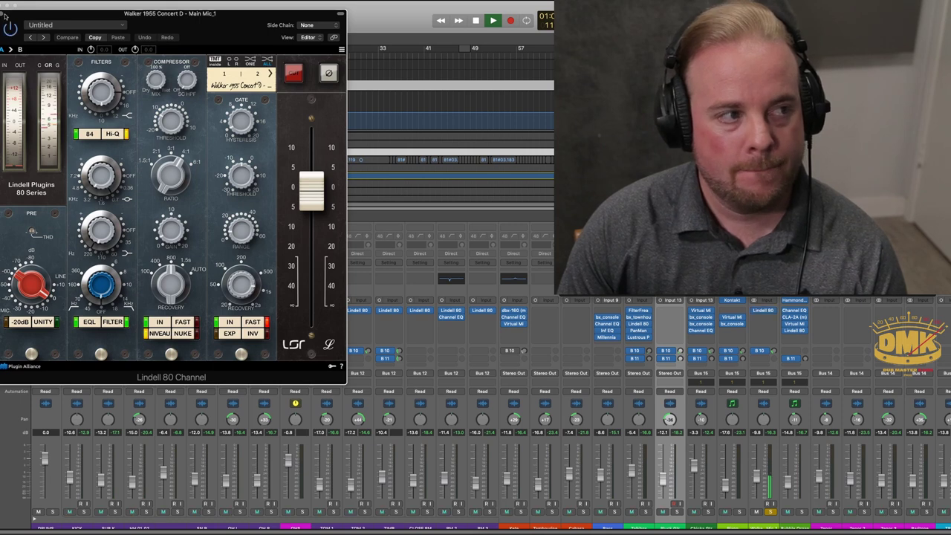
left_click(5, 13)
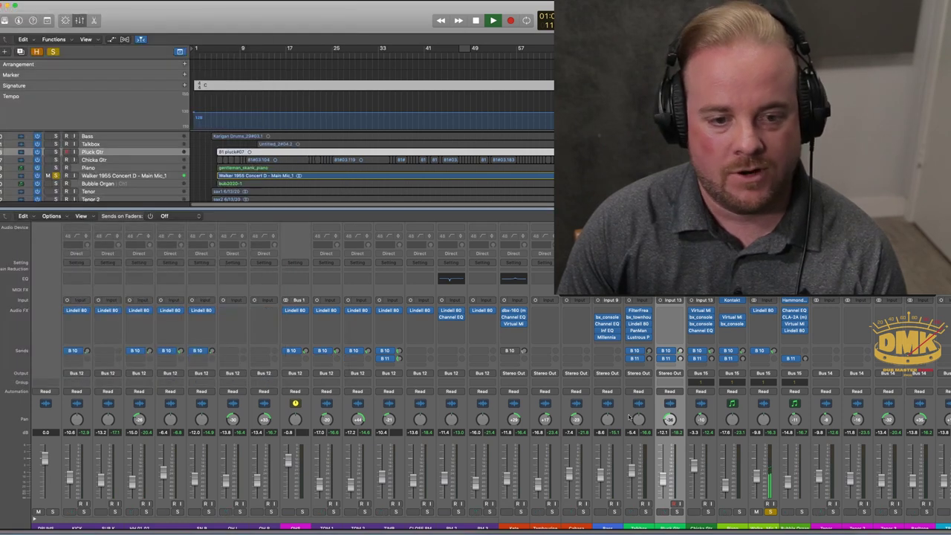
left_click(740, 512)
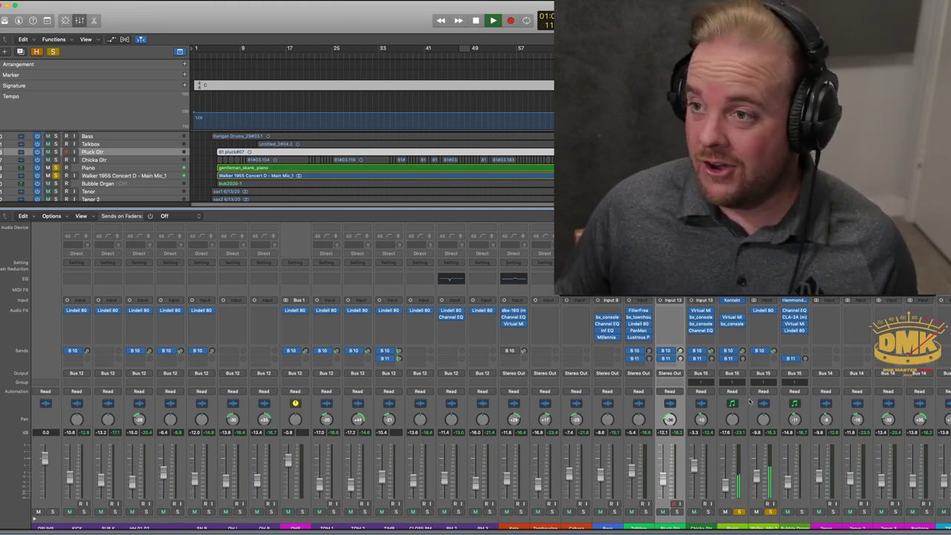
left_click(770, 512)
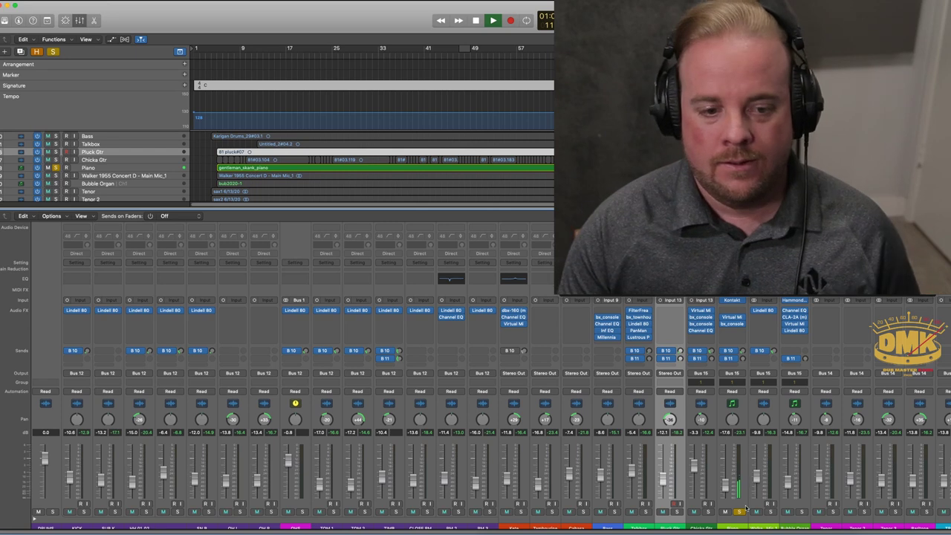
left_click(771, 512)
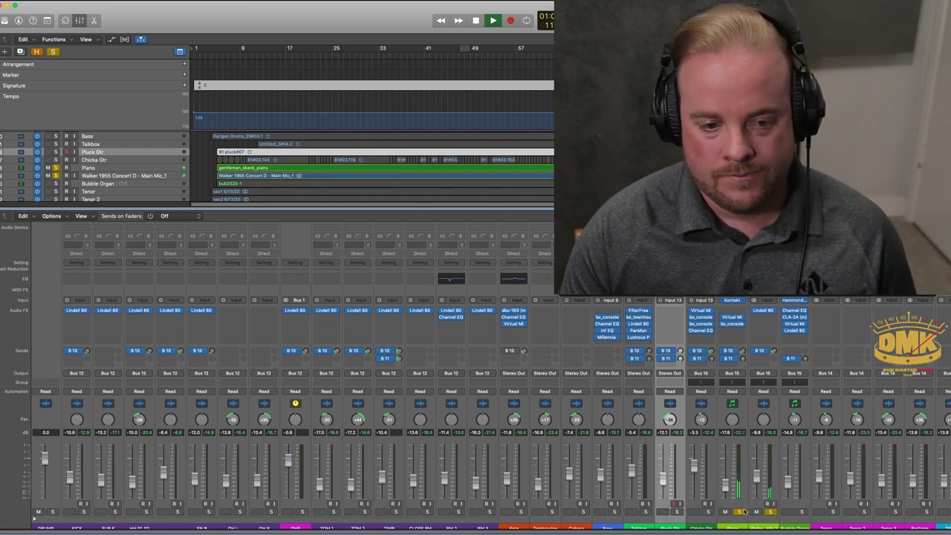
left_click(740, 512)
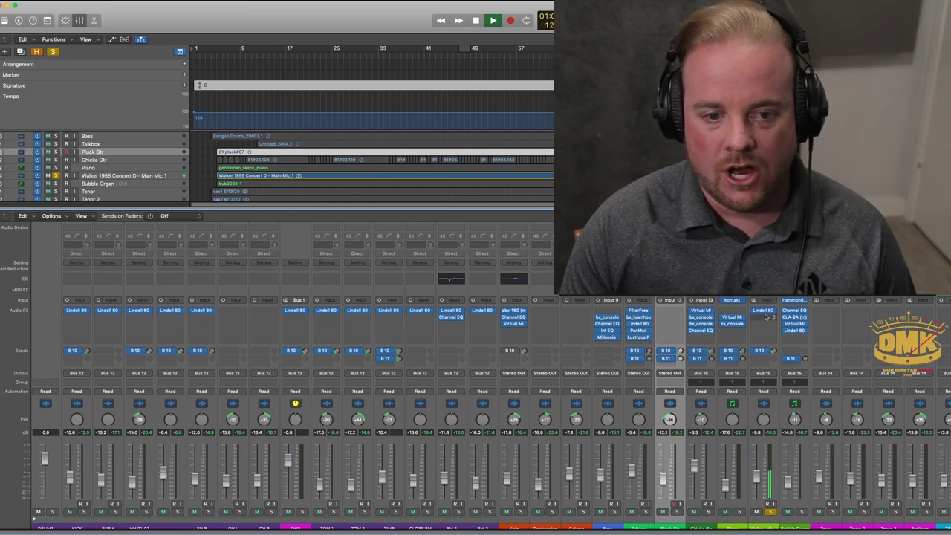
Reopen Lindell 80, solo the Piano alongside Walker, and open the gentleman_skank_piano region's notes.
key("v")
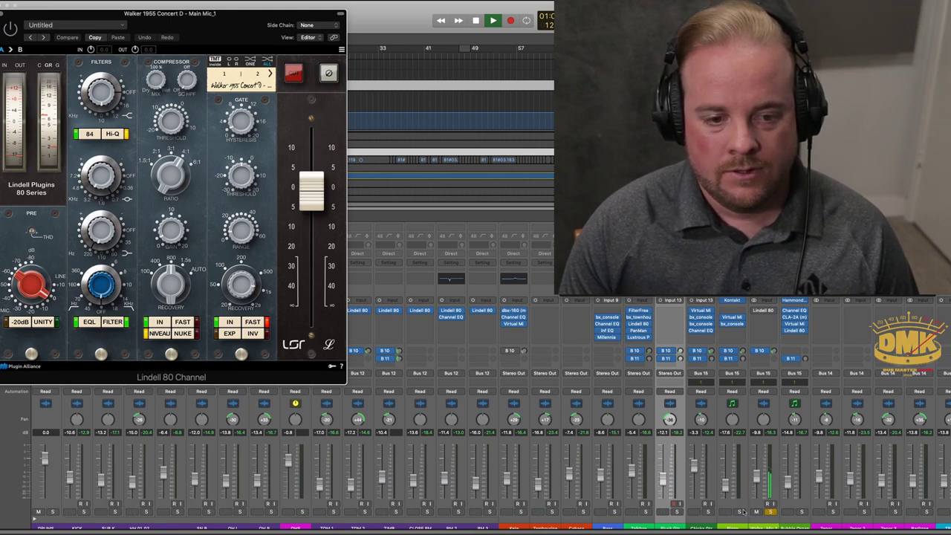
left_click(741, 512)
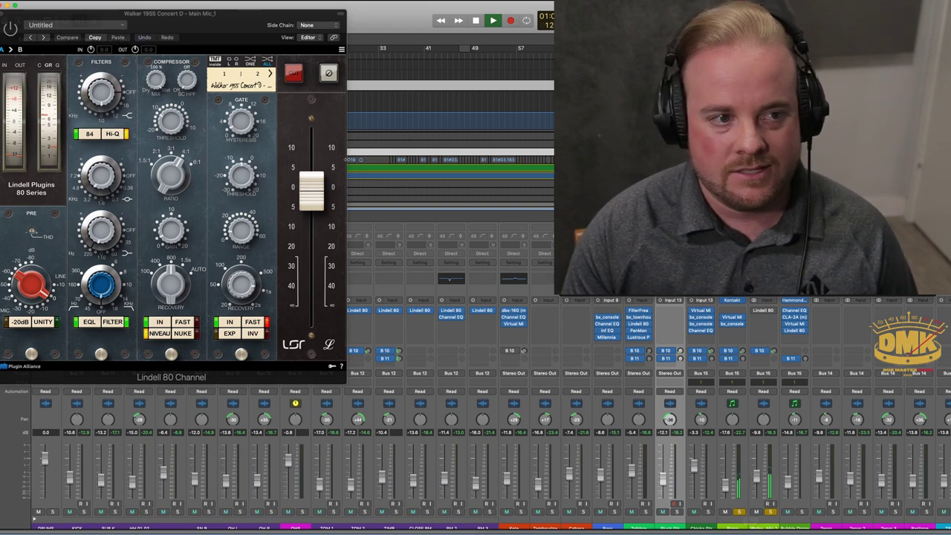
double_click(401, 171)
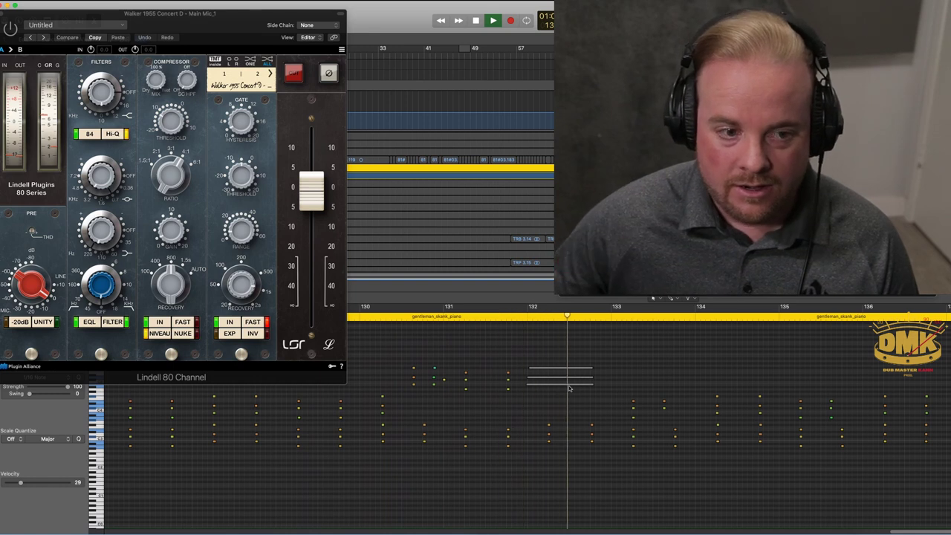
Deselect the notes, play the piano part from bar 130, close Lindell 80, and show the Mixer.
key("space")
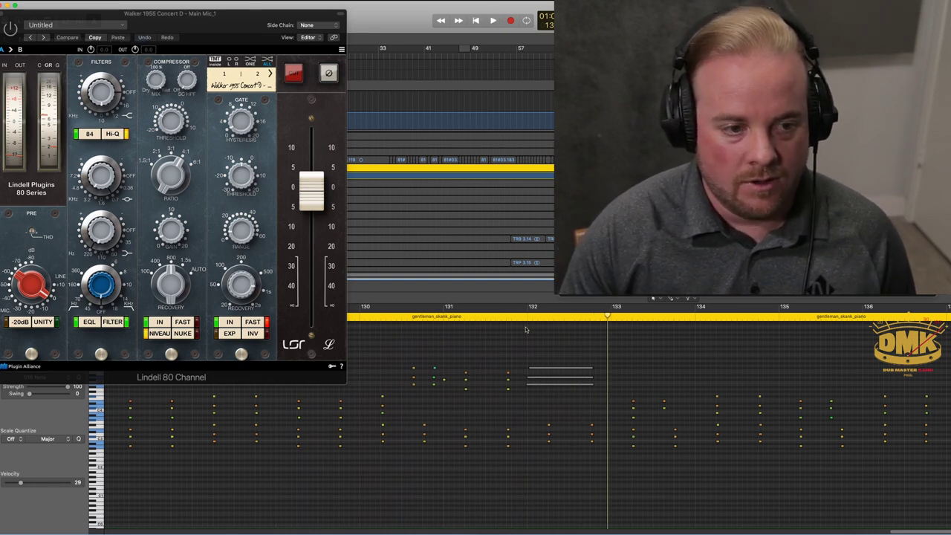
left_click(520, 412)
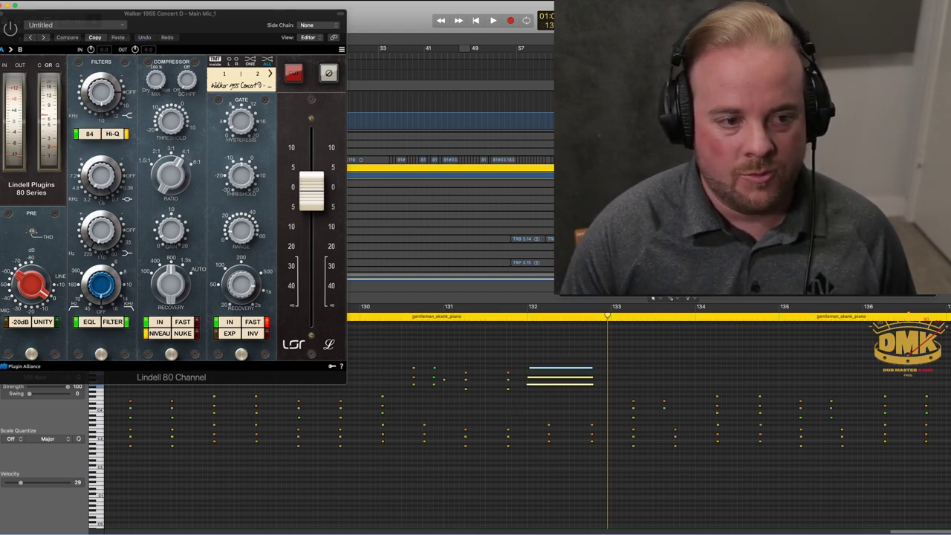
double_click(382, 322)
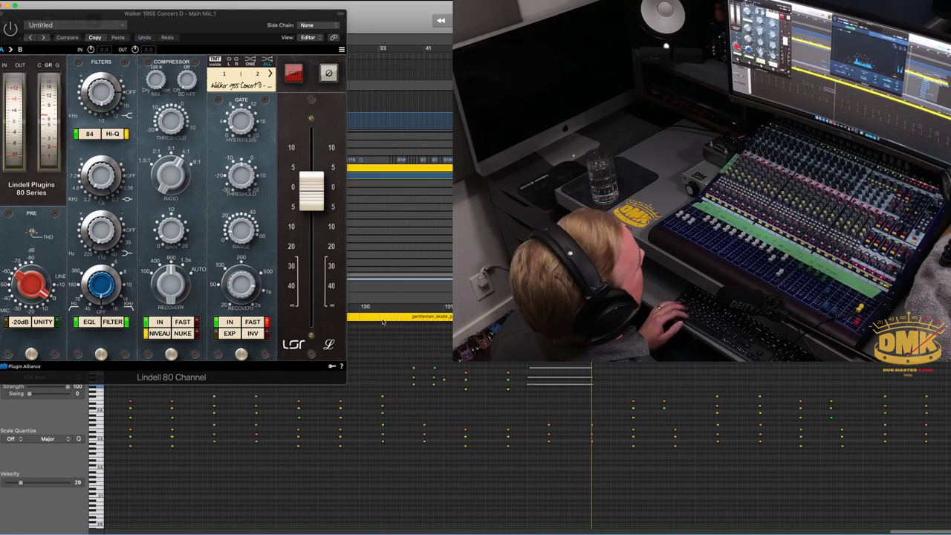
key("space")
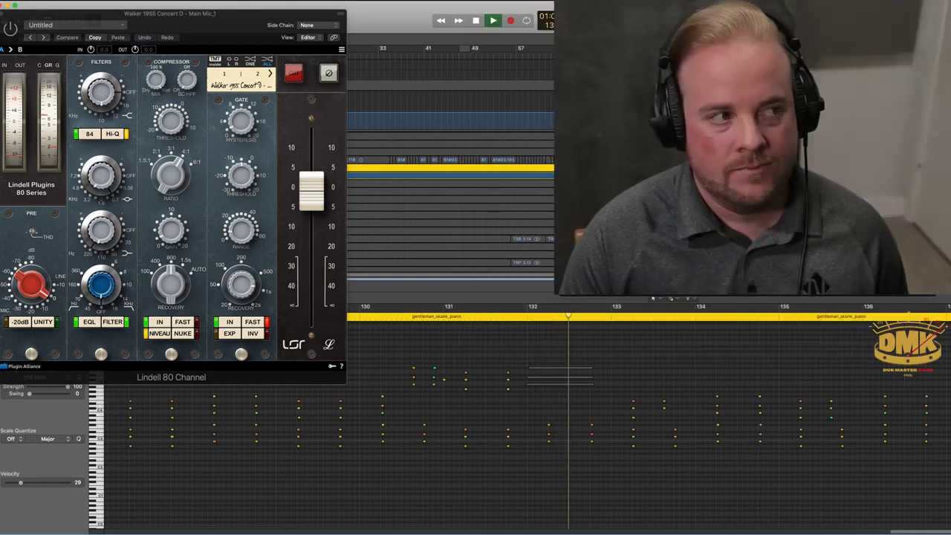
left_click(3, 14)
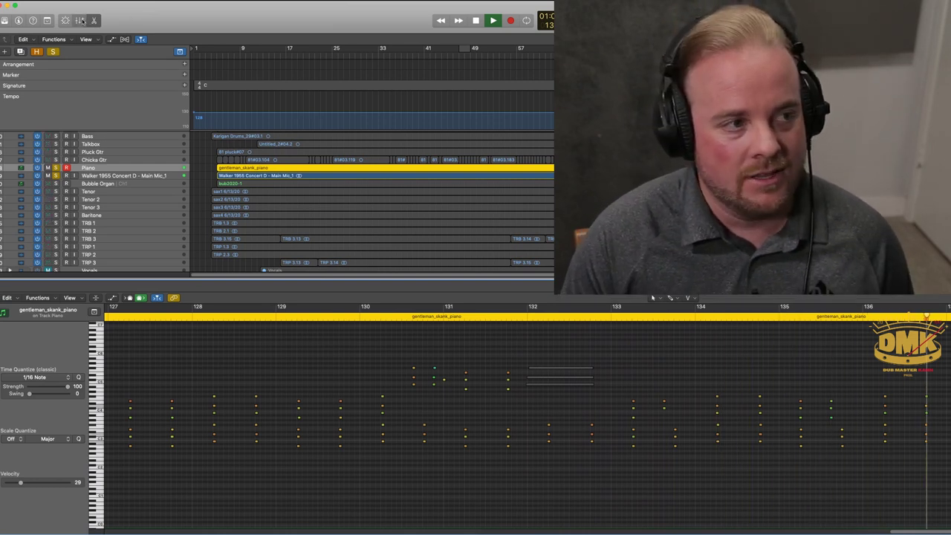
key("x")
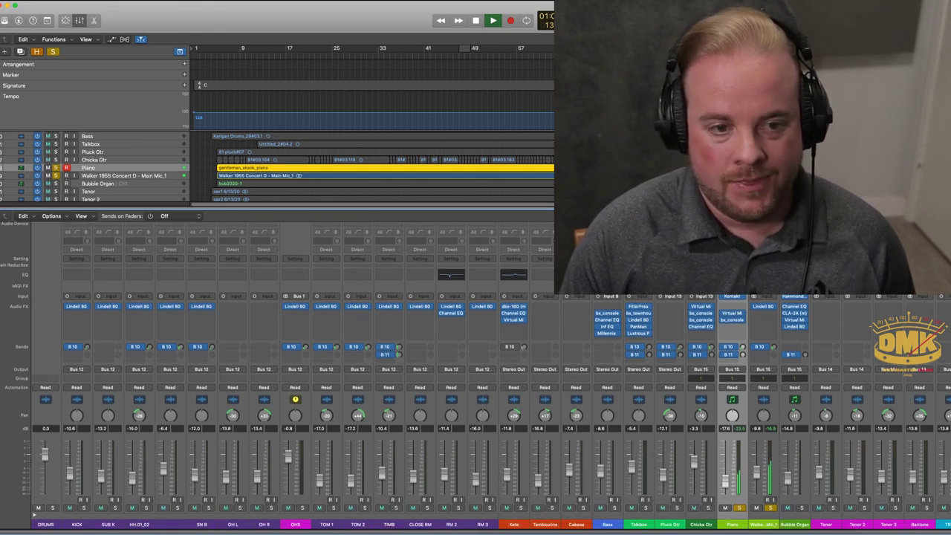
Power off the Piano's Virtual Mix Rack insert and open its bx_console SSL 4000 E instead.
left_click(732, 314)
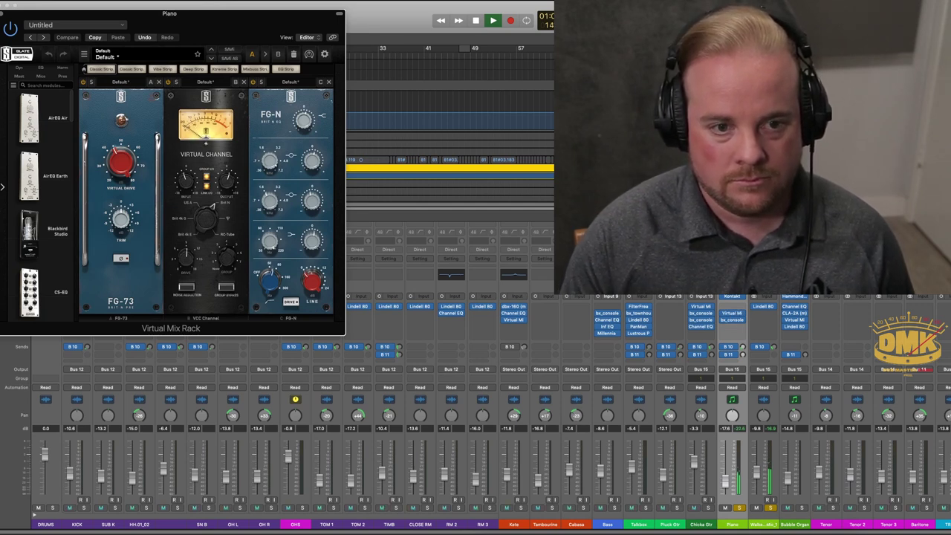
left_click(771, 510)
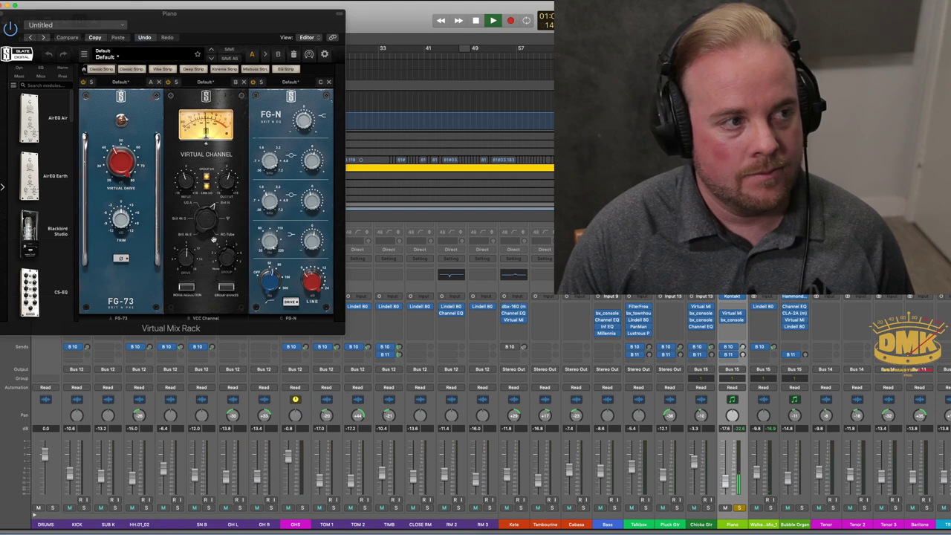
left_click(18, 30)
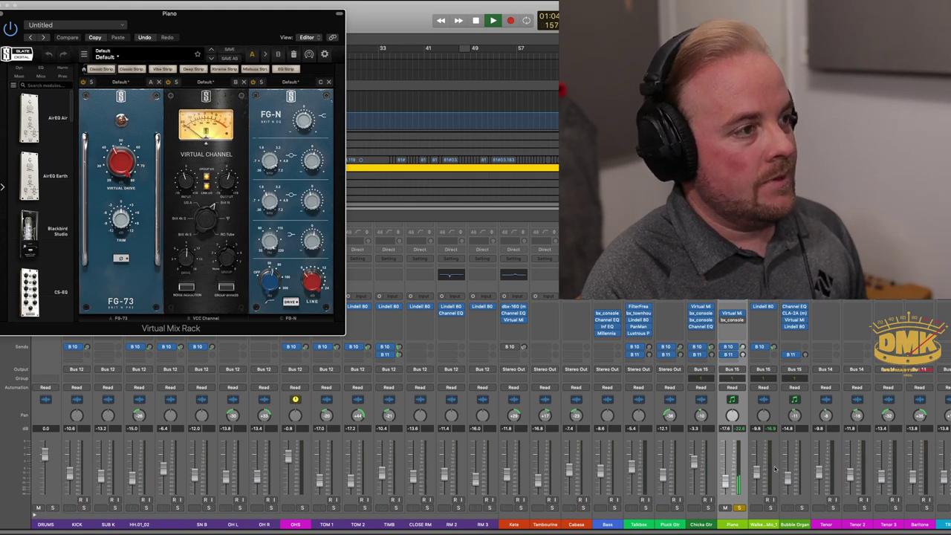
left_click(618, 422)
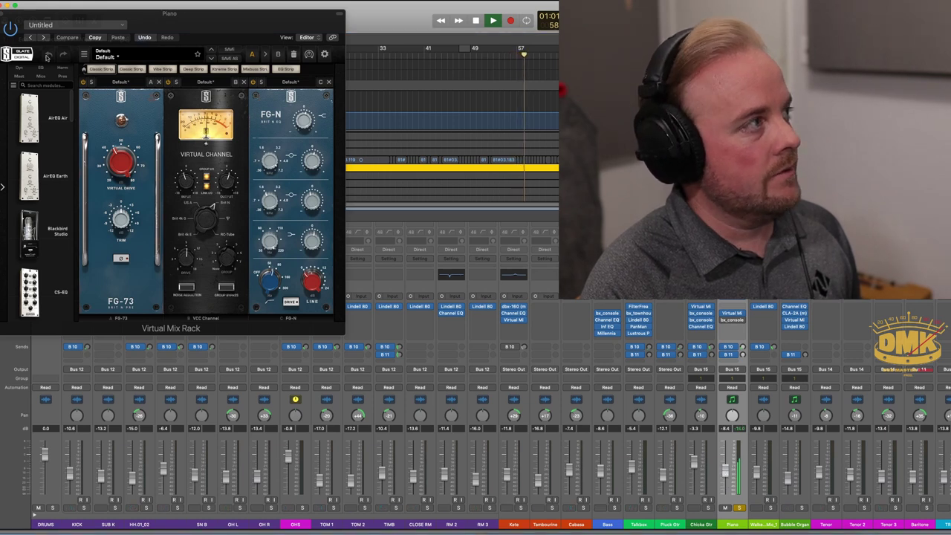
left_click(12, 28)
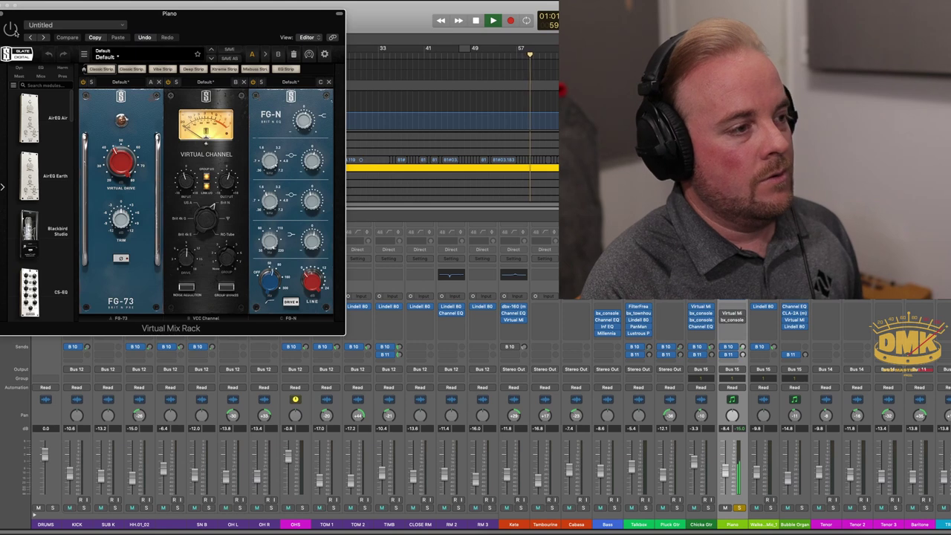
left_click(723, 314)
left_click(732, 318)
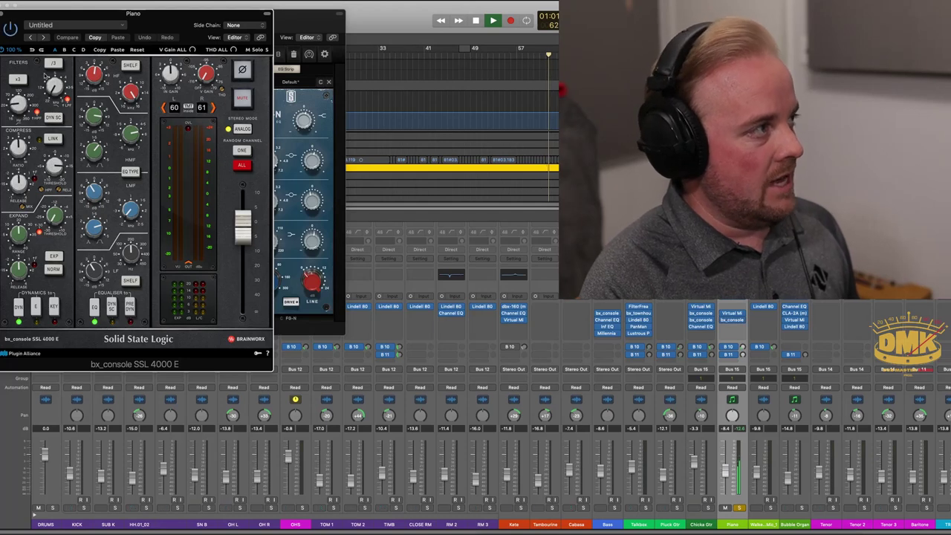
Power on the Piano's bx_console, lower the Piano fader to -16.2 dB, and solo Walker Mic with its Lindell 80 open.
left_click(10, 28)
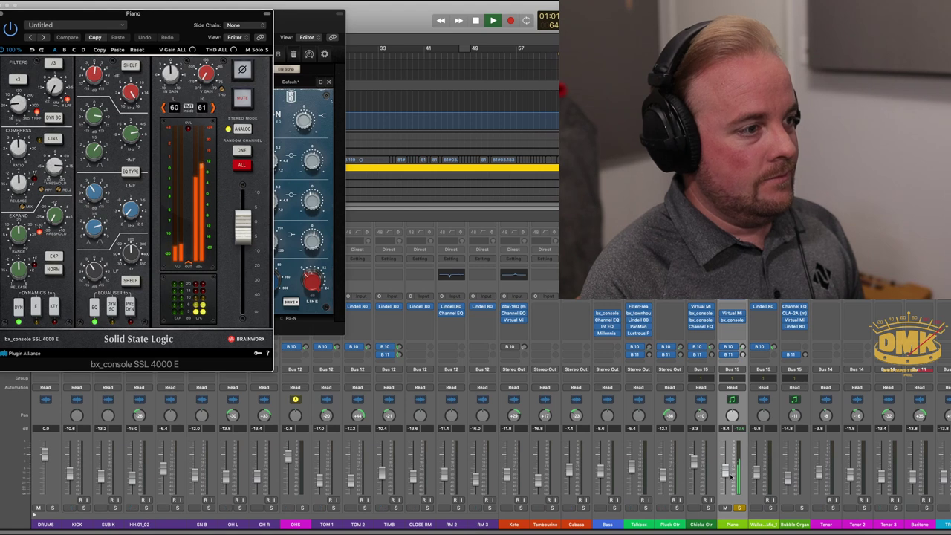
mouse_move(725, 469)
left_mouse_down()
mouse_move(728, 487)
mouse_move(728, 478)
left_mouse_up()
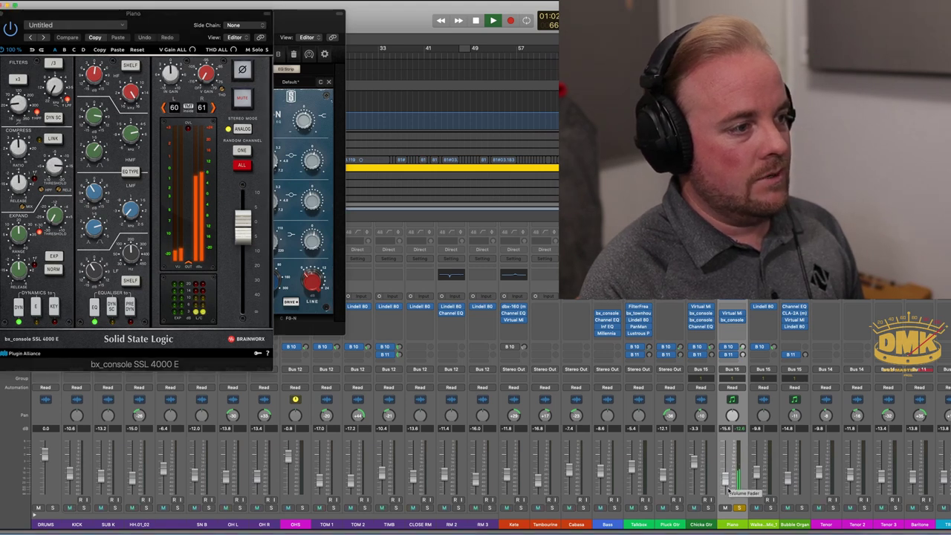
left_click(771, 508)
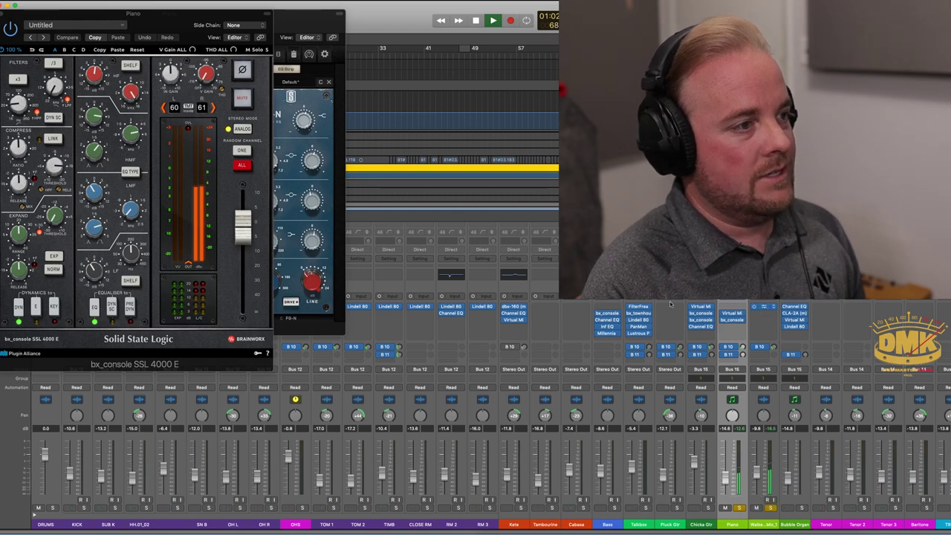
left_click(763, 306)
key("v")
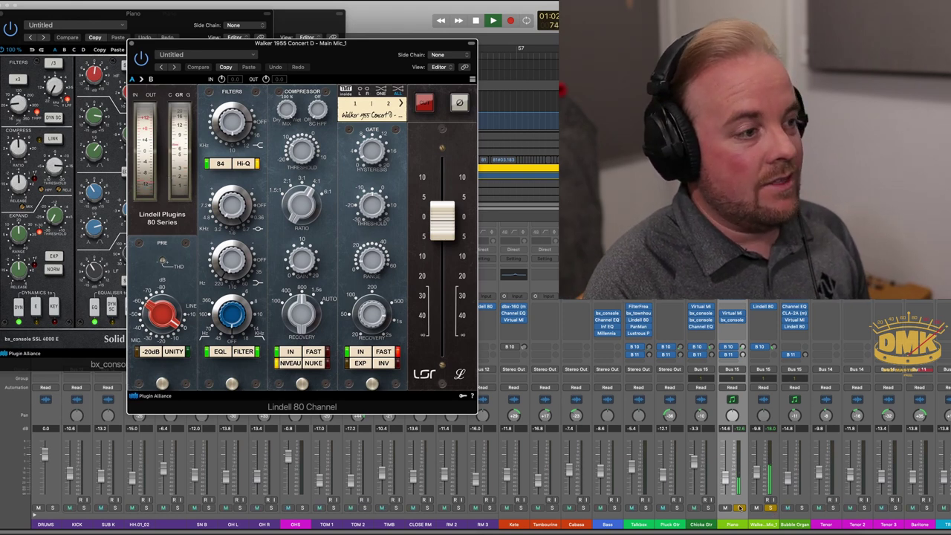
left_click(726, 482)
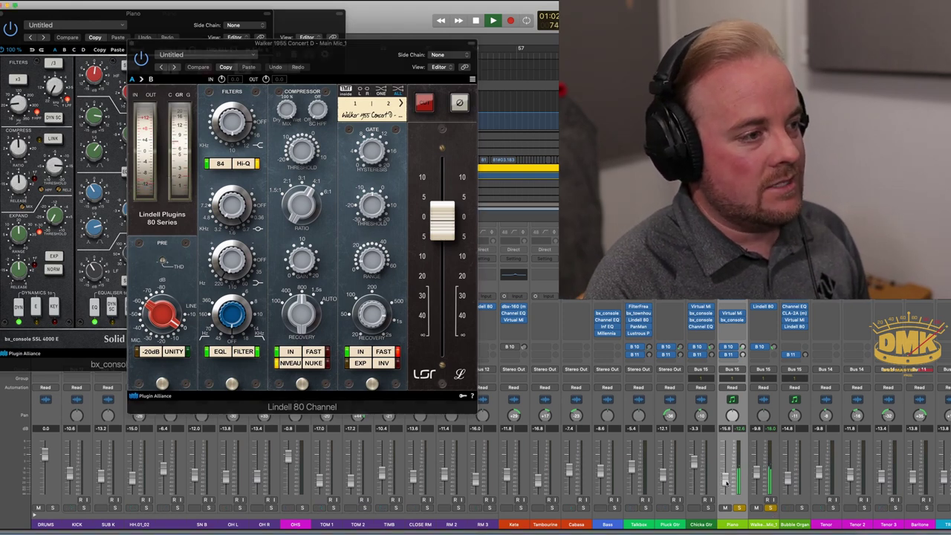
Unsolo the Piano and Walker Mic, then close the Lindell 80 and Virtual Mix Rack windows.
left_click(757, 518)
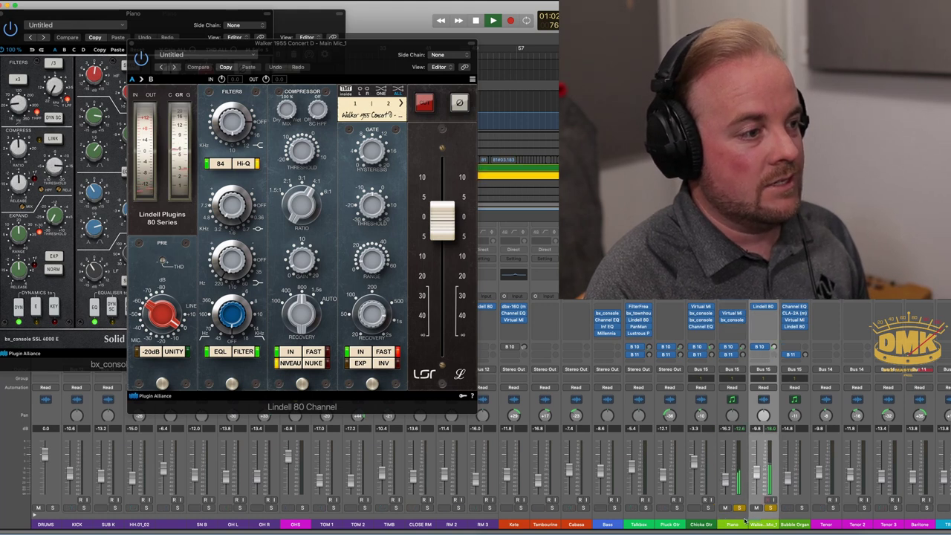
left_click(741, 510)
left_click(770, 509)
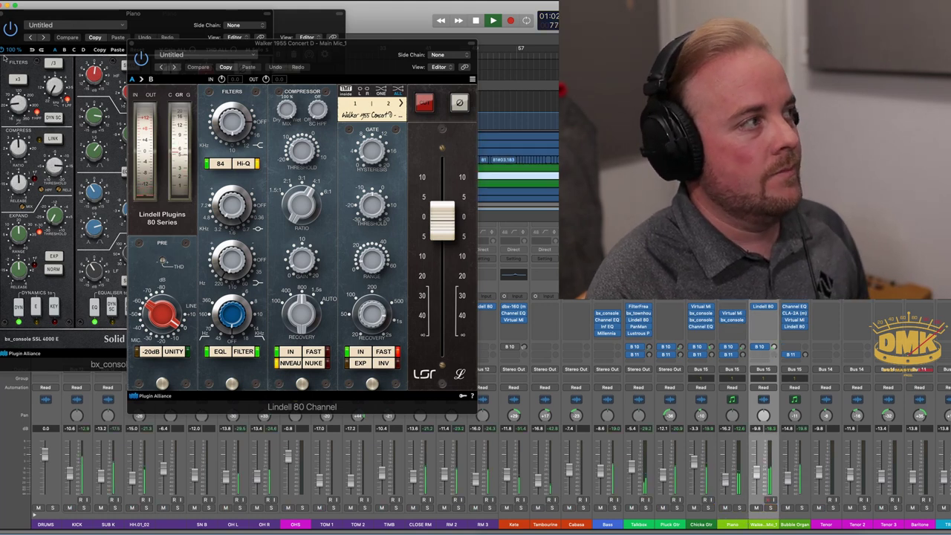
left_click(134, 46)
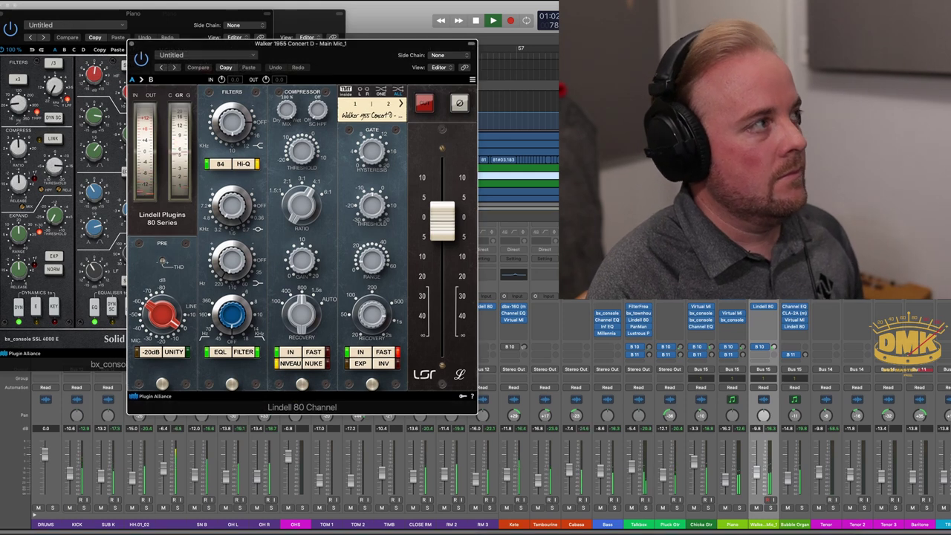
left_click(131, 44)
left_click(6, 14)
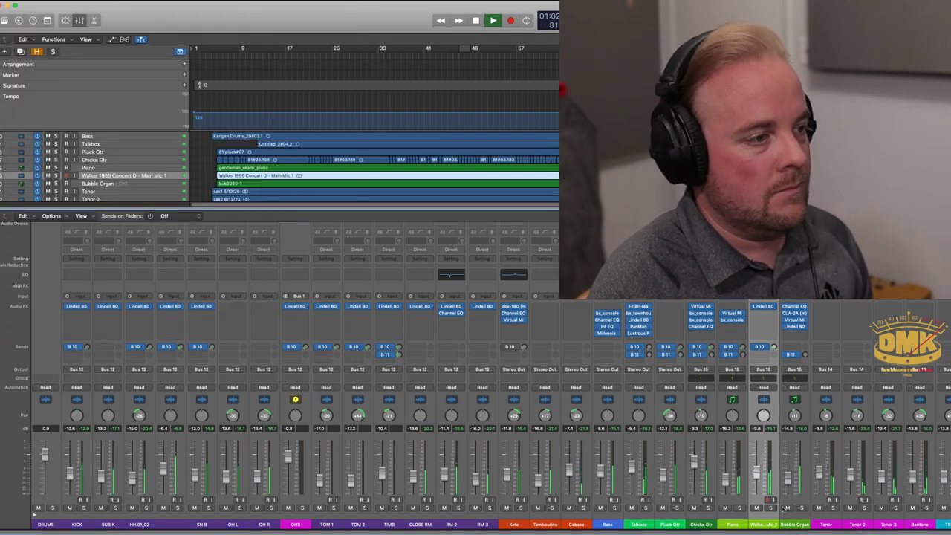
Solo the Bubble Organ and open its Hammond B-3X, checking the drawbars and stomp effects.
left_click(800, 523)
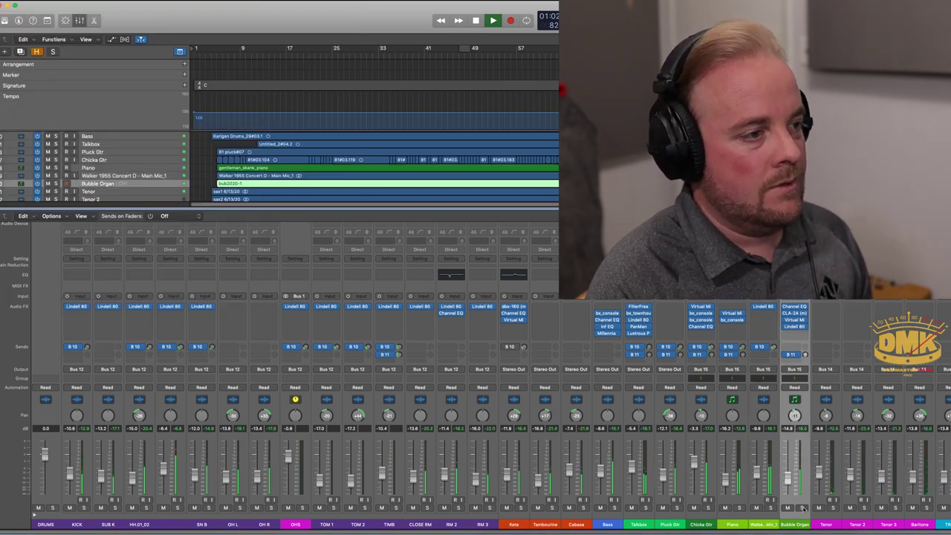
left_click(802, 509)
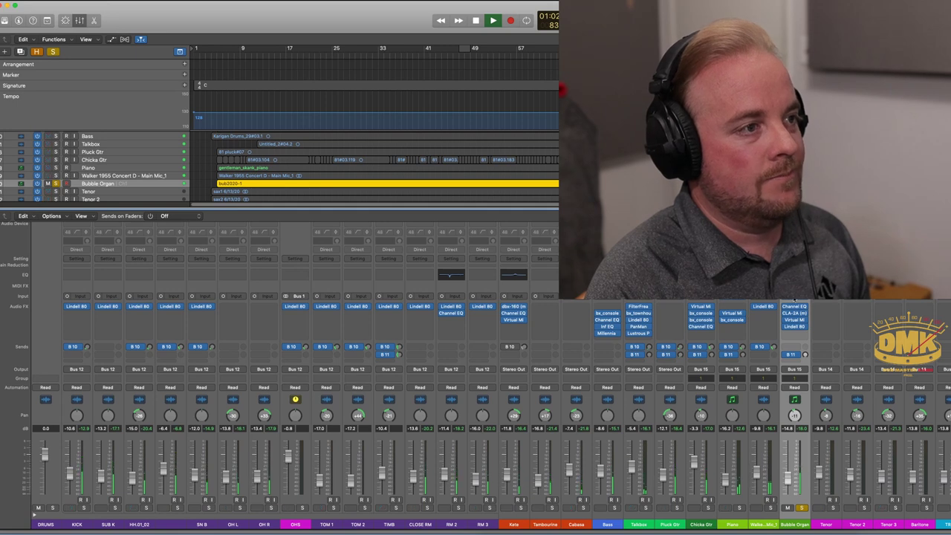
key("Escape")
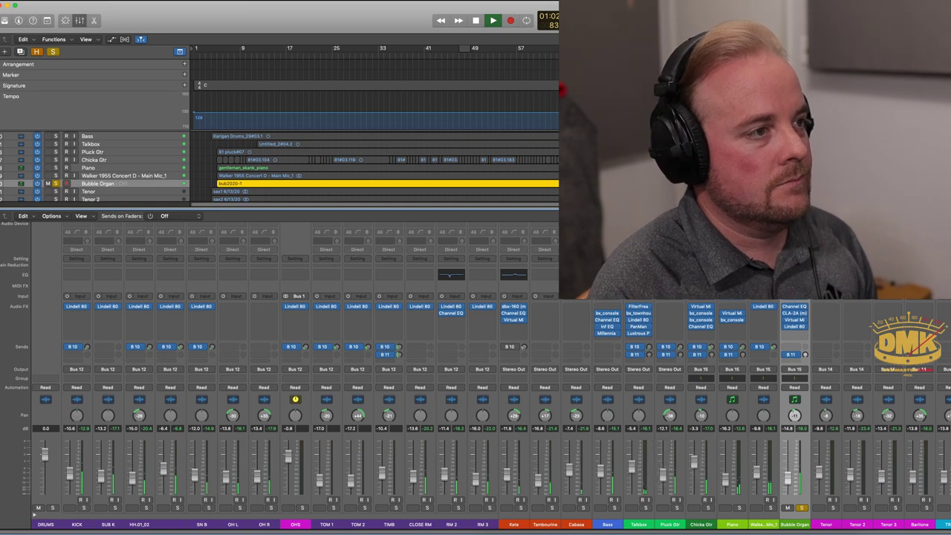
key("v")
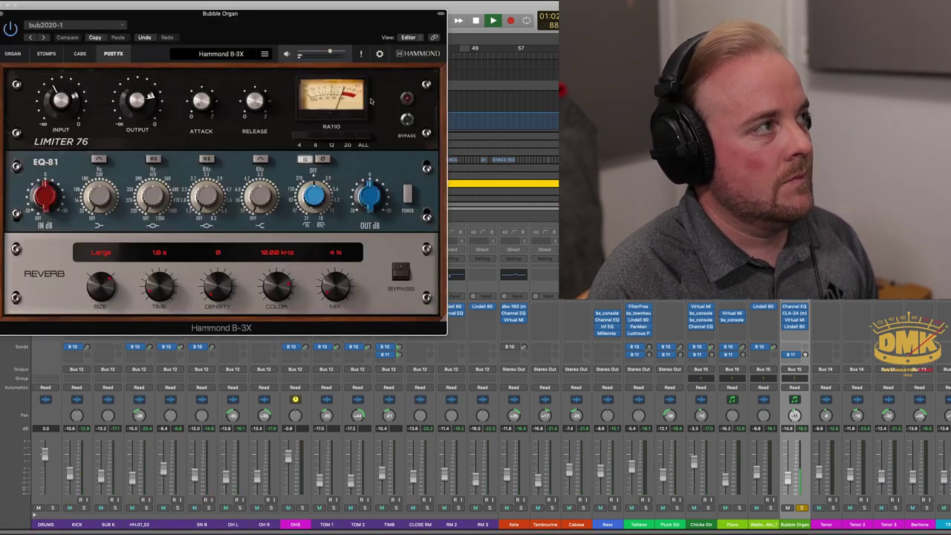
left_click(13, 54)
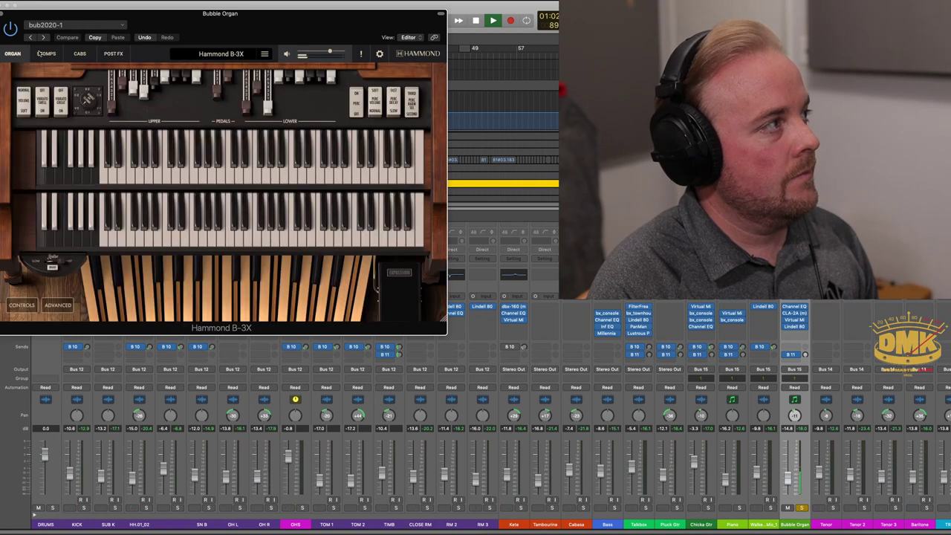
left_click(45, 54)
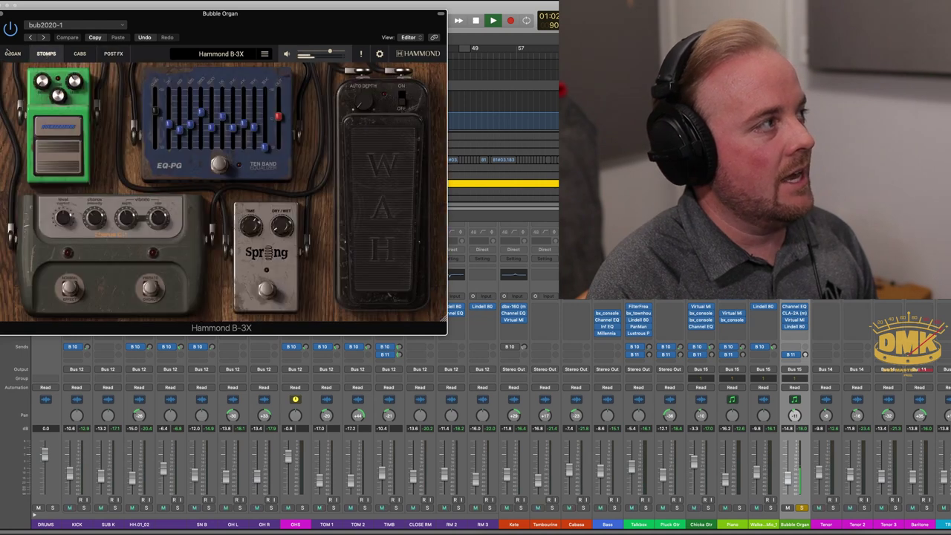
left_click(10, 53)
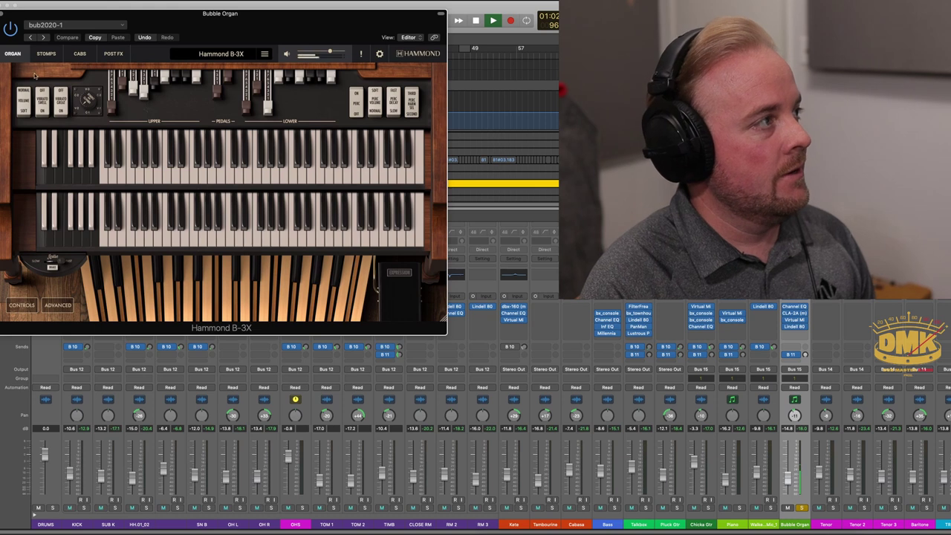
Set the Leslie amplifier Gain to 2.45, then bring up the organ's post-effects page.
left_click(80, 53)
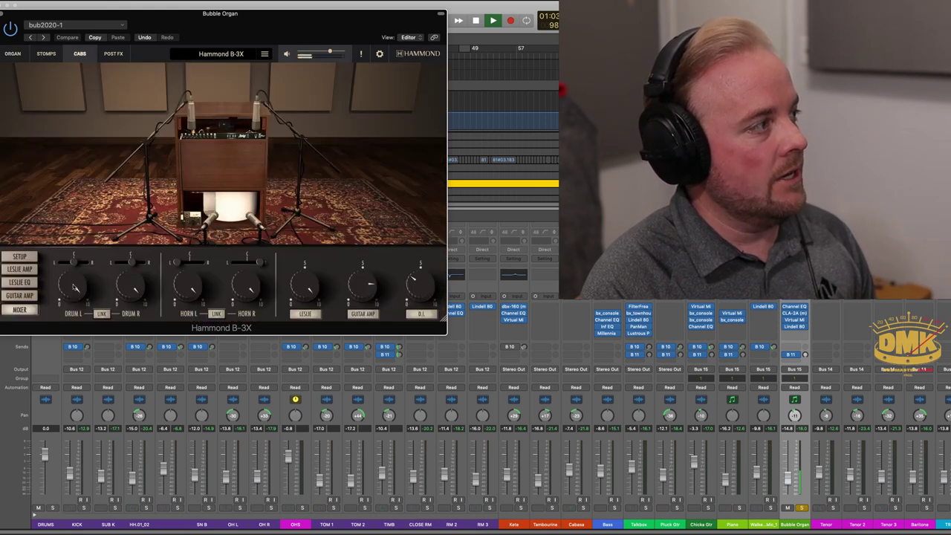
left_click(35, 271)
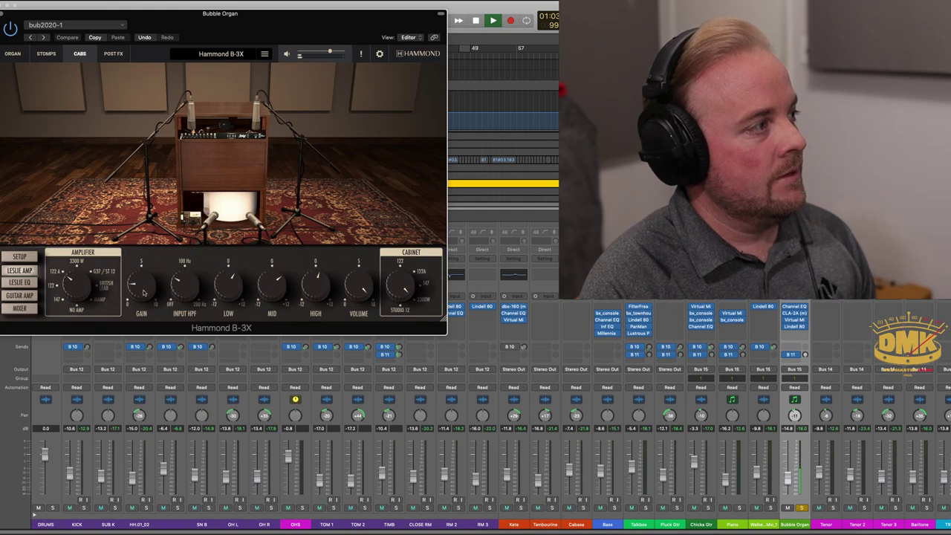
left_click_drag(141, 290, 150, 223)
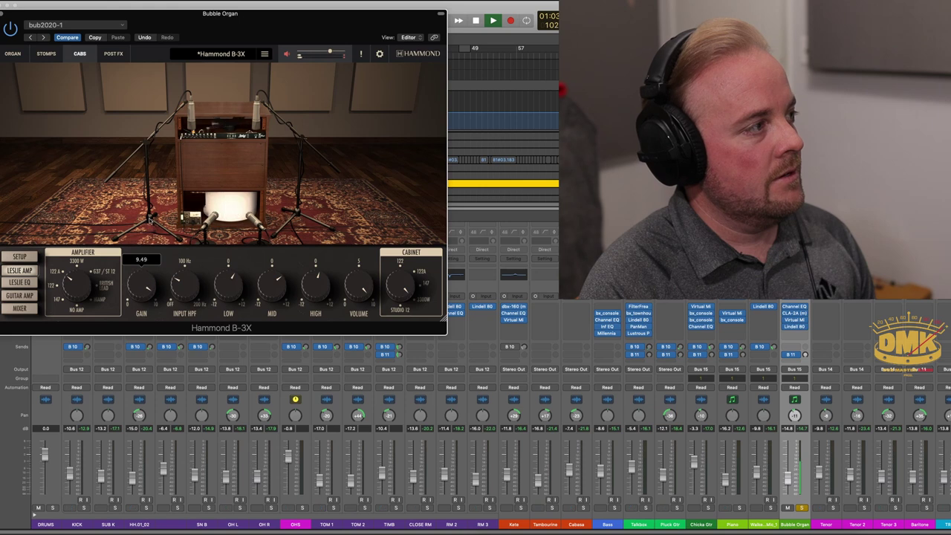
left_click(71, 39)
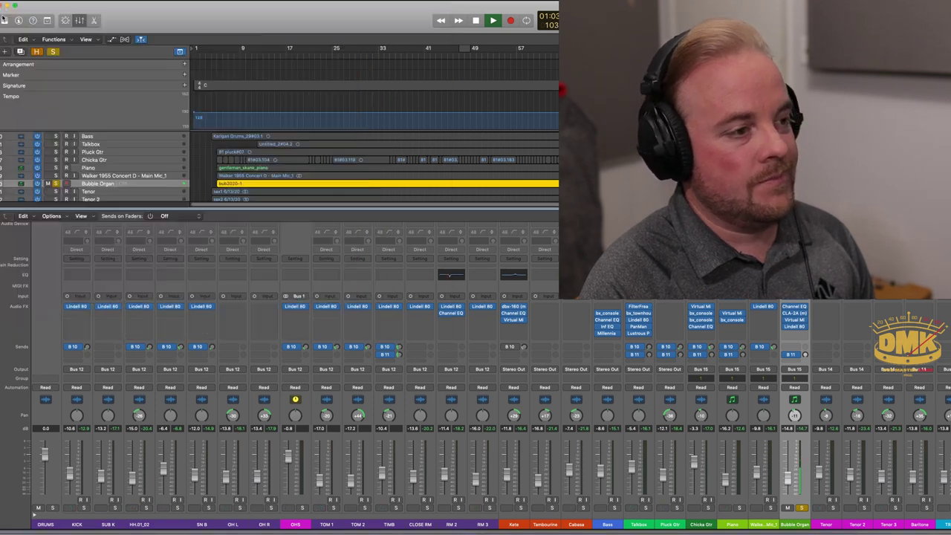
Close the Hammond organ and review the Bubble Organ's Channel EQ (108 Hz cut, 90 Hz dip, 300 Hz lift).
left_click(6, 13)
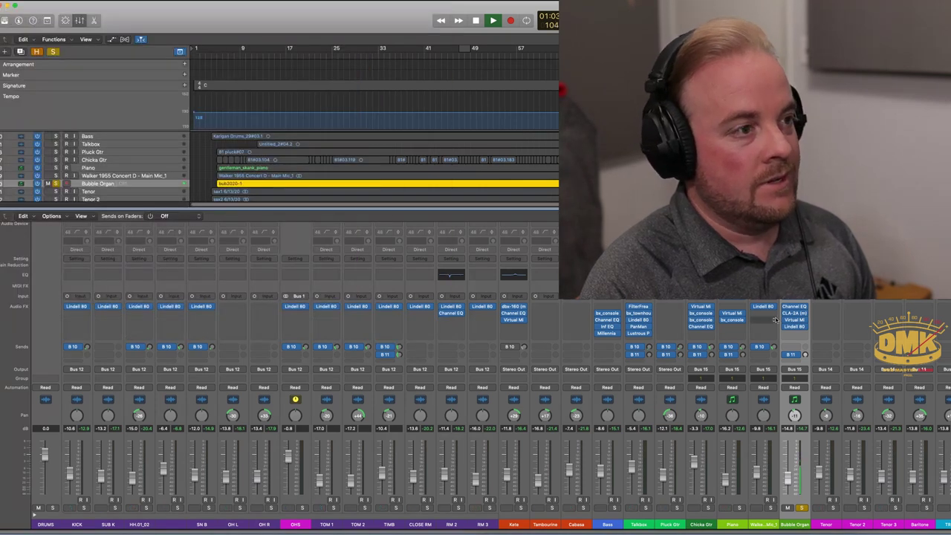
left_click(793, 307)
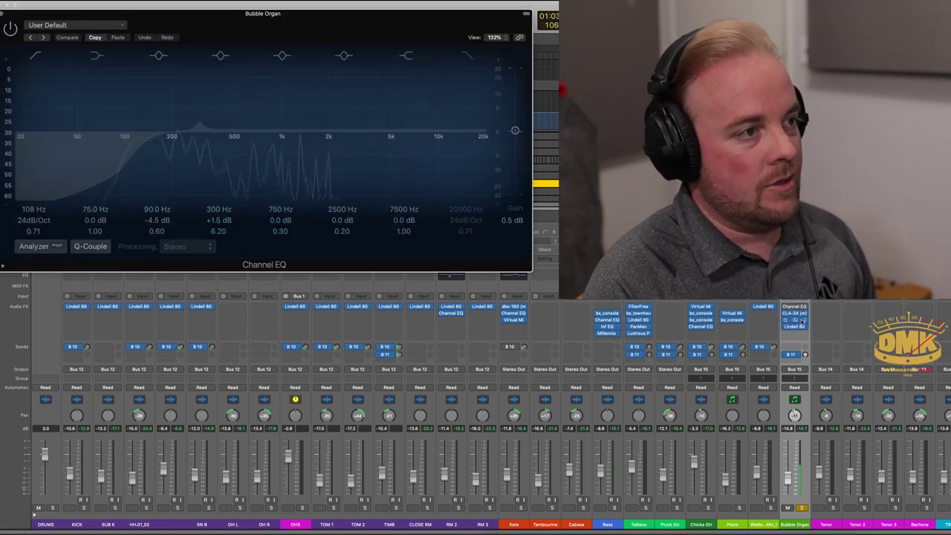
left_click(794, 314)
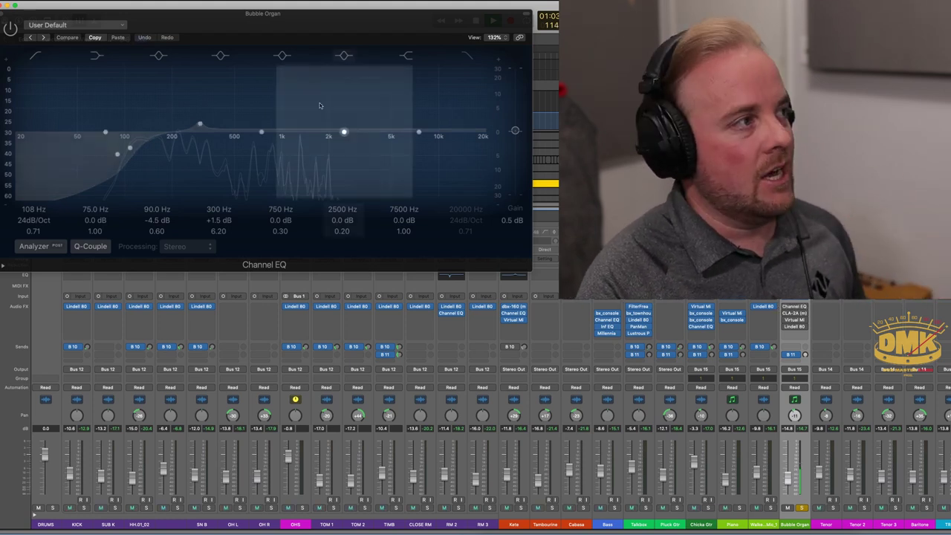
left_click(119, 160)
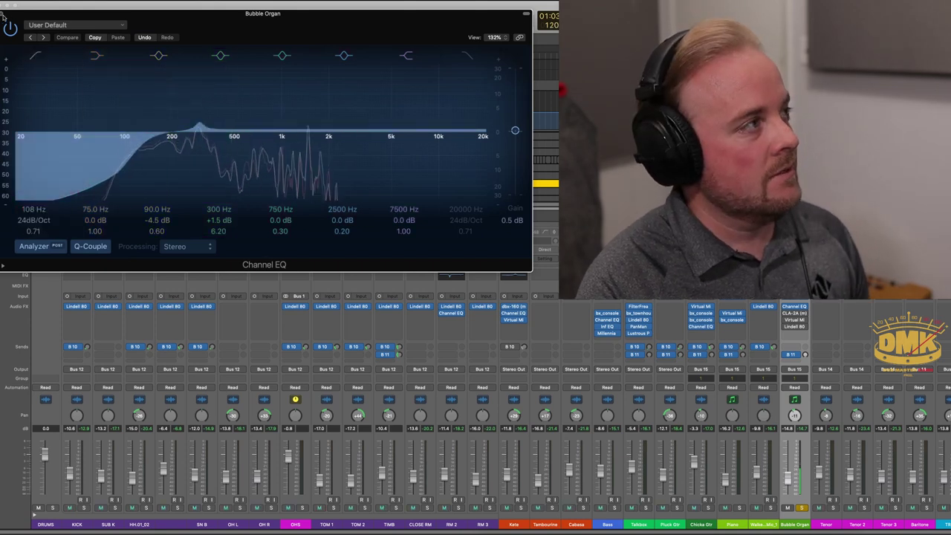
left_click(4, 14)
Open the Bubble Organ's CLA-2A, move it aside, then open its Virtual Mix Rack (FG-73, VCC Channel, FG-N).
left_click(793, 313)
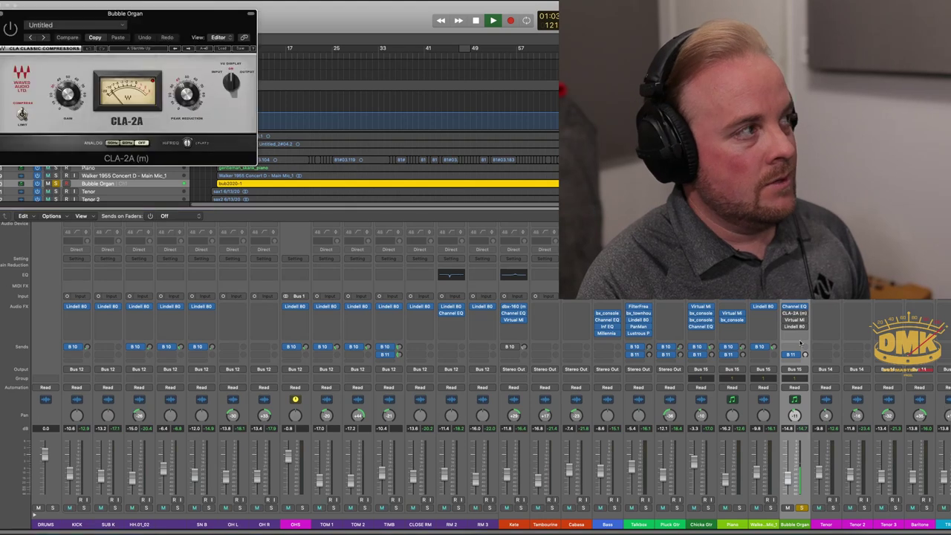
left_click_drag(174, 23, 238, 54)
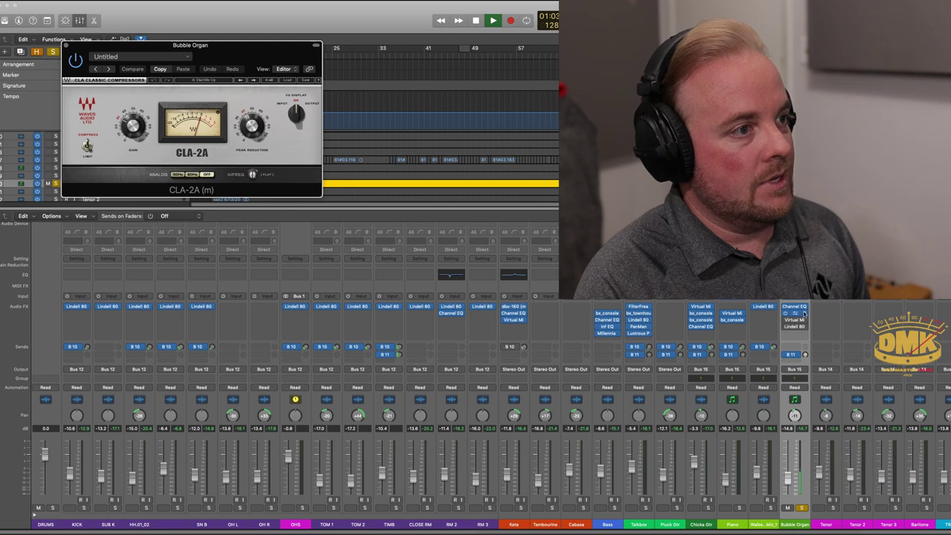
left_click(795, 319)
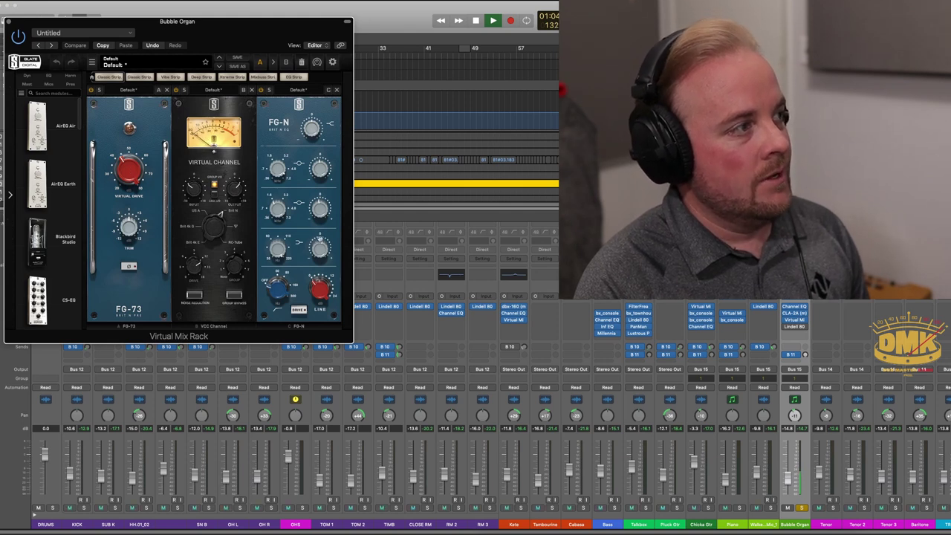
Close the Virtual Mix Rack, then check and close the Bubble Organ's Lindell 80 channel strip.
left_click(8, 21)
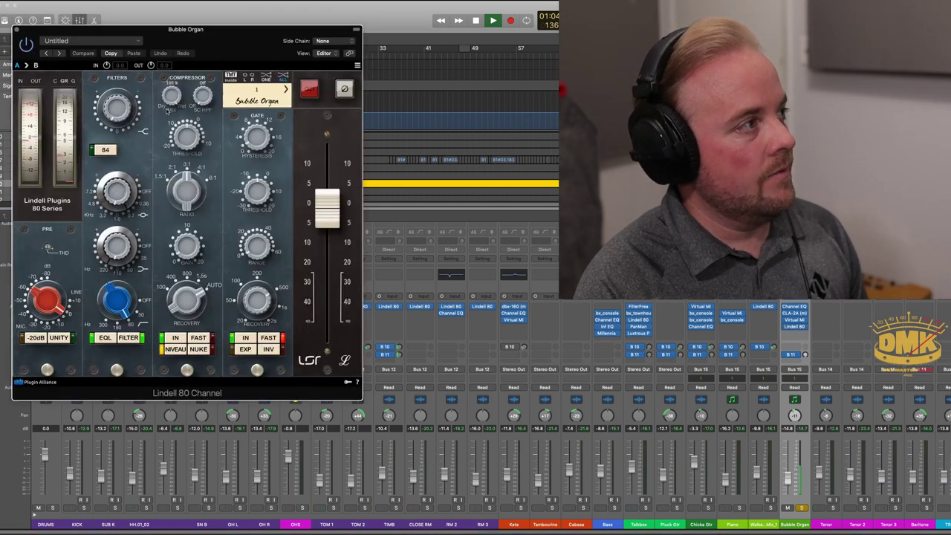
mouse_move(53, 298)
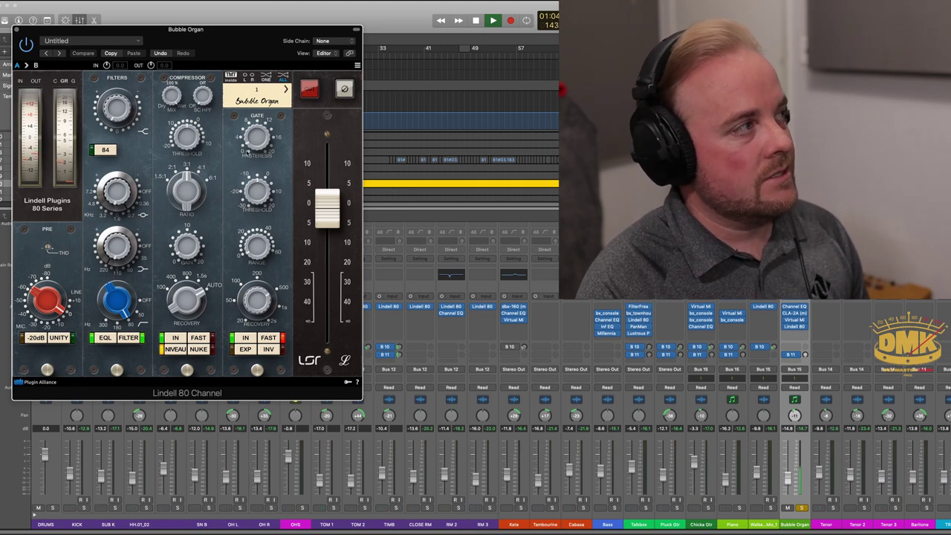
left_click_drag(15, 30, 16, 30)
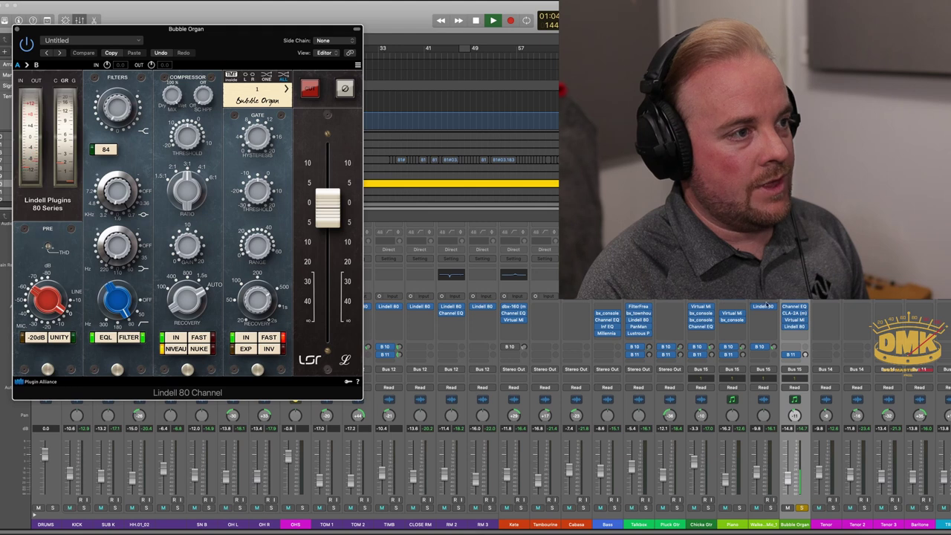
left_click(785, 307)
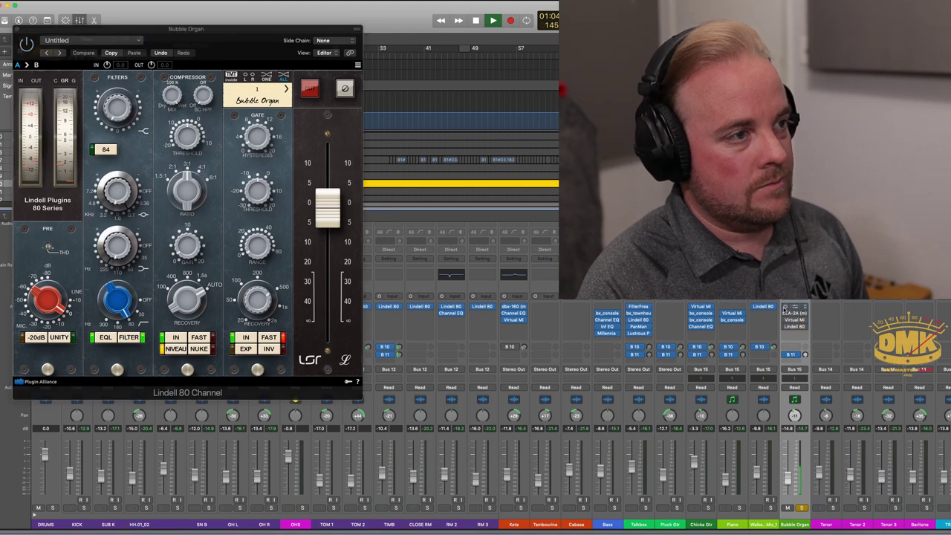
left_click(17, 31)
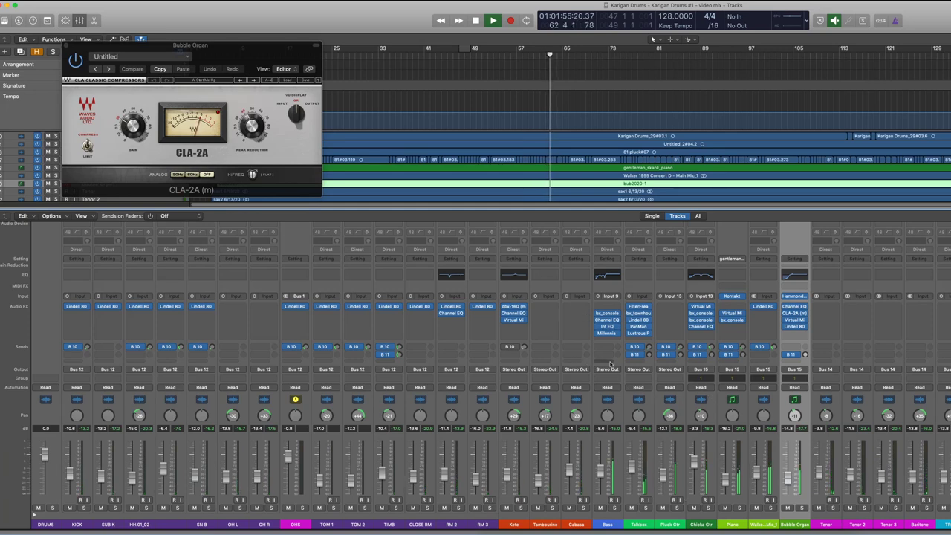
Solo the Pluck Gtr, then open Kete's Channel EQ (+2.5 dB at 930 Hz, -1.0 dB output).
left_click(678, 508)
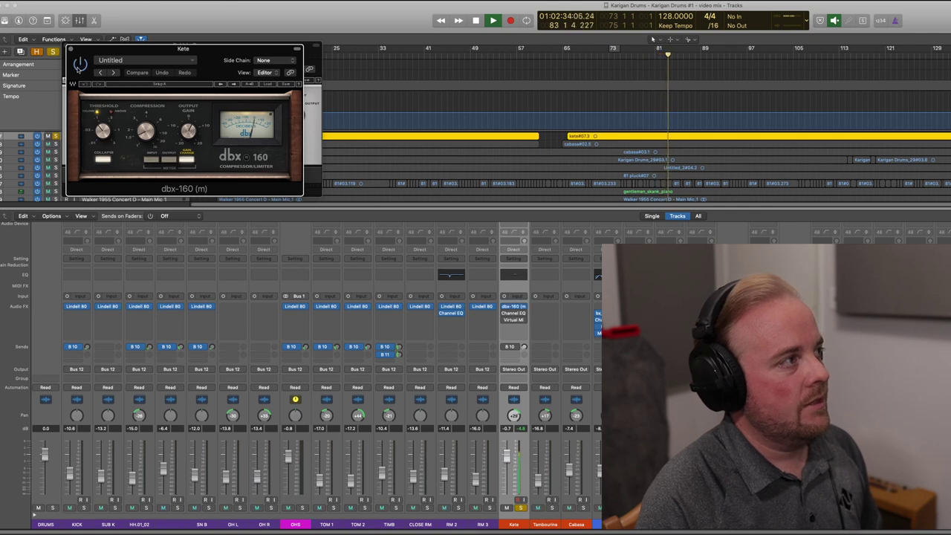
left_click(512, 313)
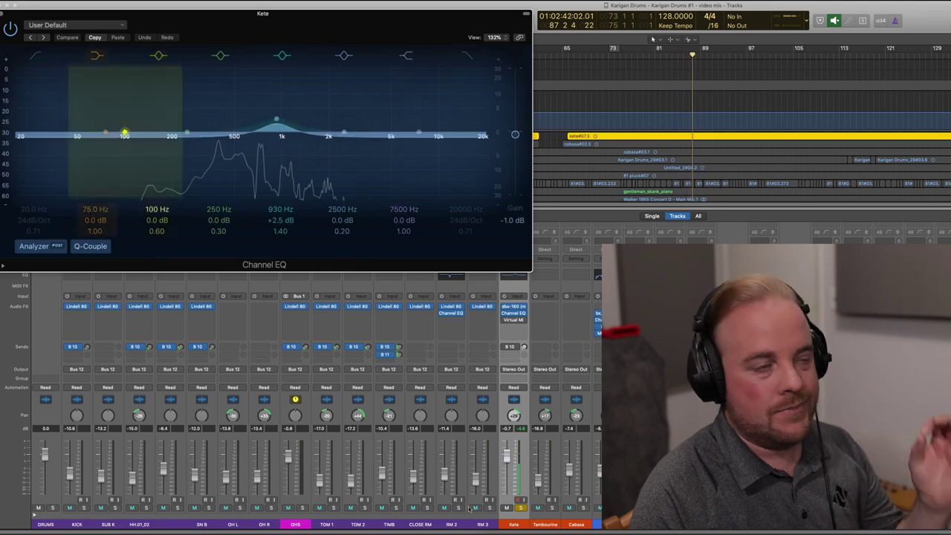
Check Kete's dbx-160 and Virtual Mix Rack (VCC Channel, FG-N, Trimmer), then unsolo Kete.
left_click(513, 306)
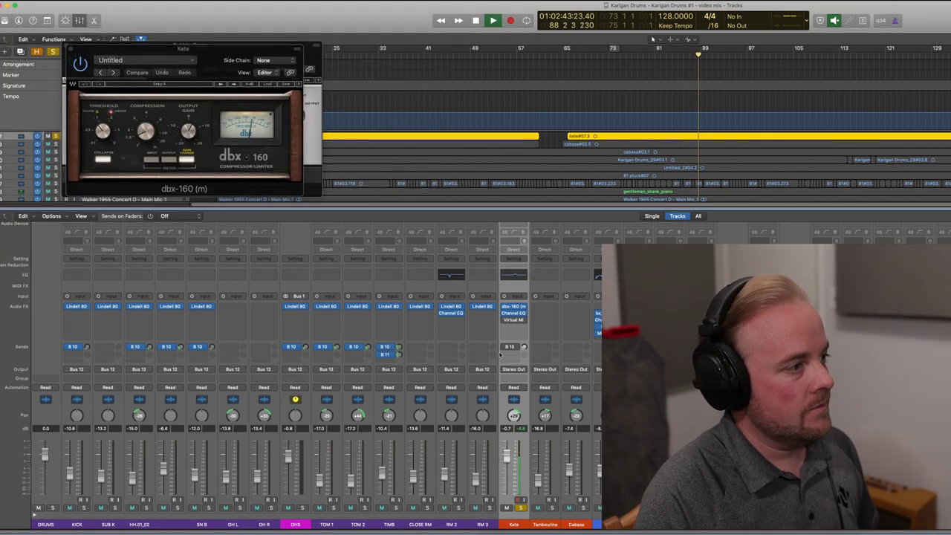
left_click(512, 319)
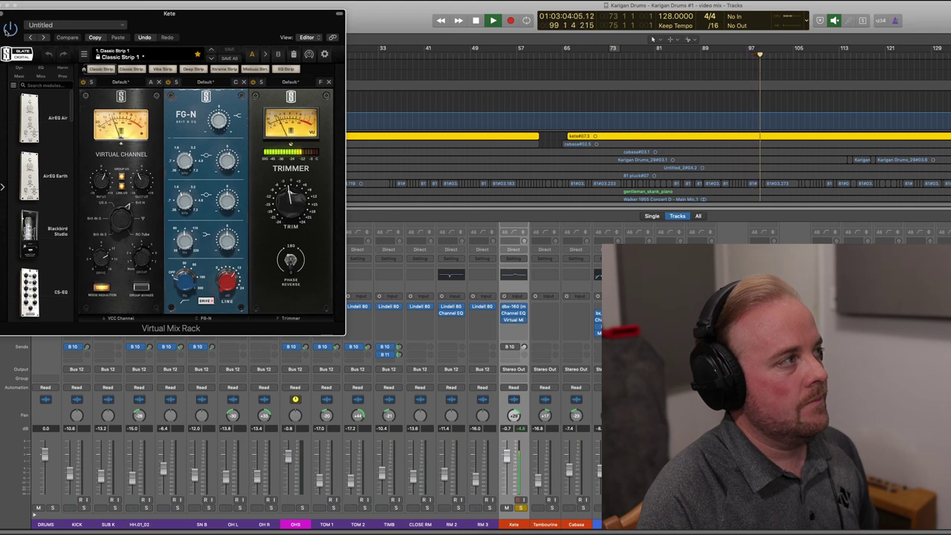
left_click(523, 508)
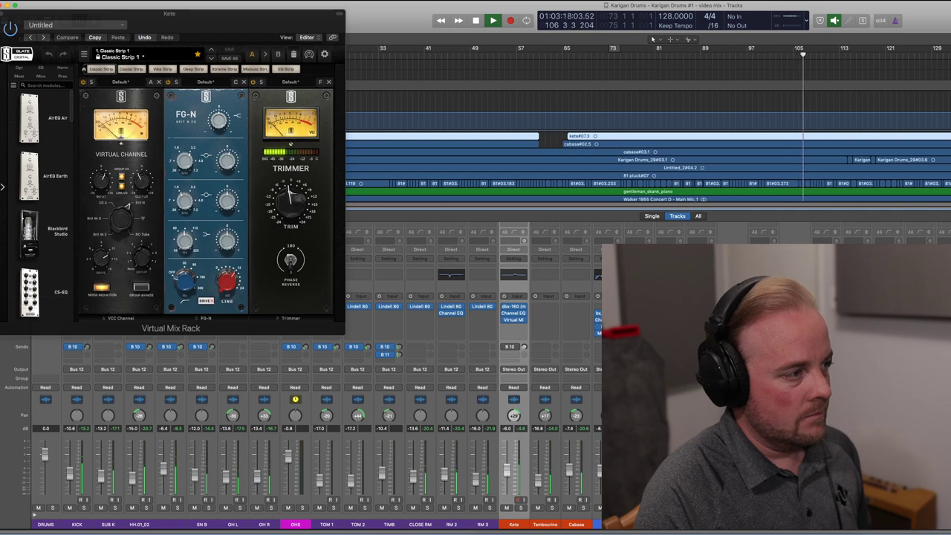
Lower the Kete fader to about -10.6 dB and reopen its dbx-160 compressor.
left_click_drag(508, 478, 509, 481)
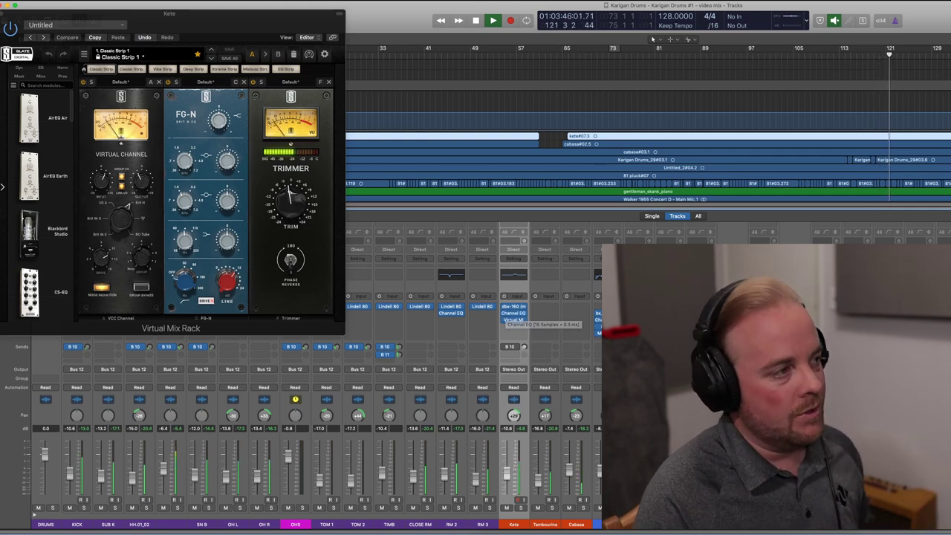
left_click(513, 307)
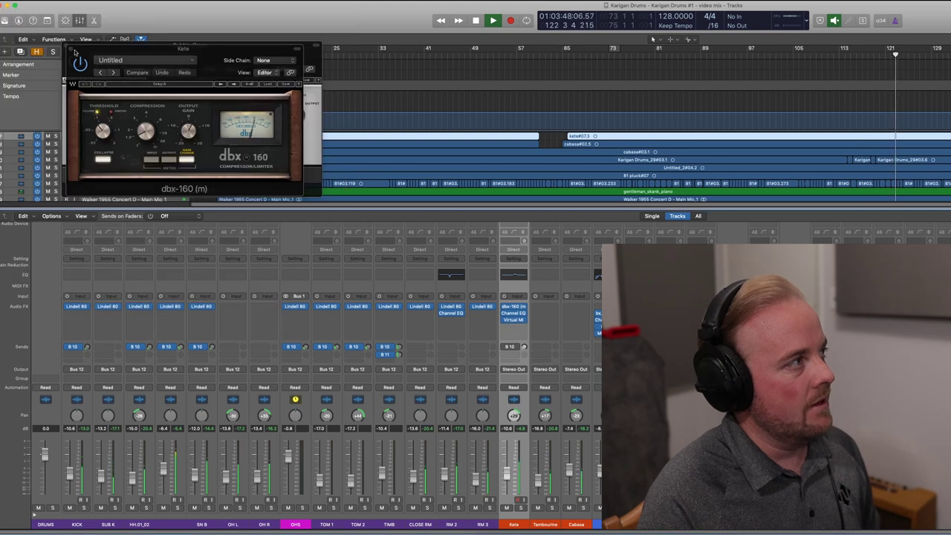
Close the dbx-160 and CLA-2A windows, then solo the Tambourine and Cabasa together.
left_click(72, 51)
left_click(72, 51)
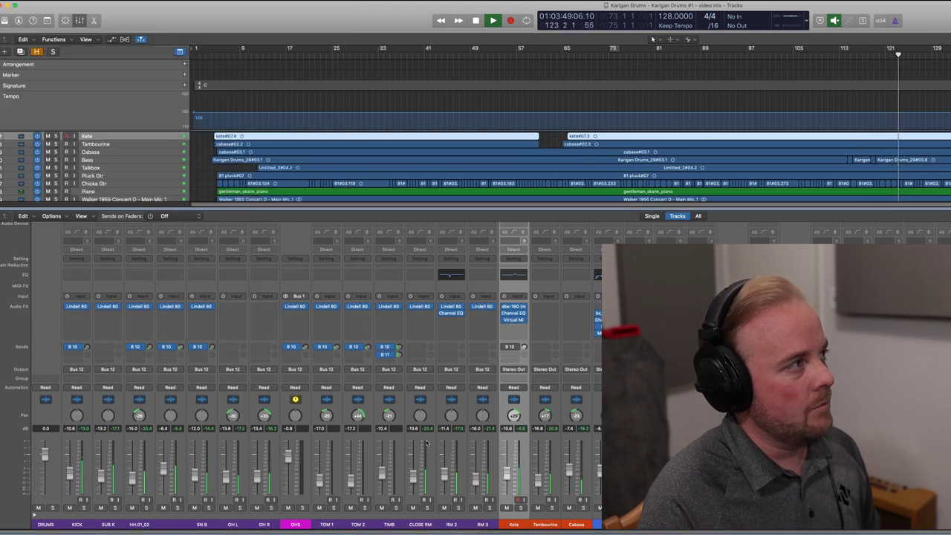
left_click(553, 509)
left_click(583, 509)
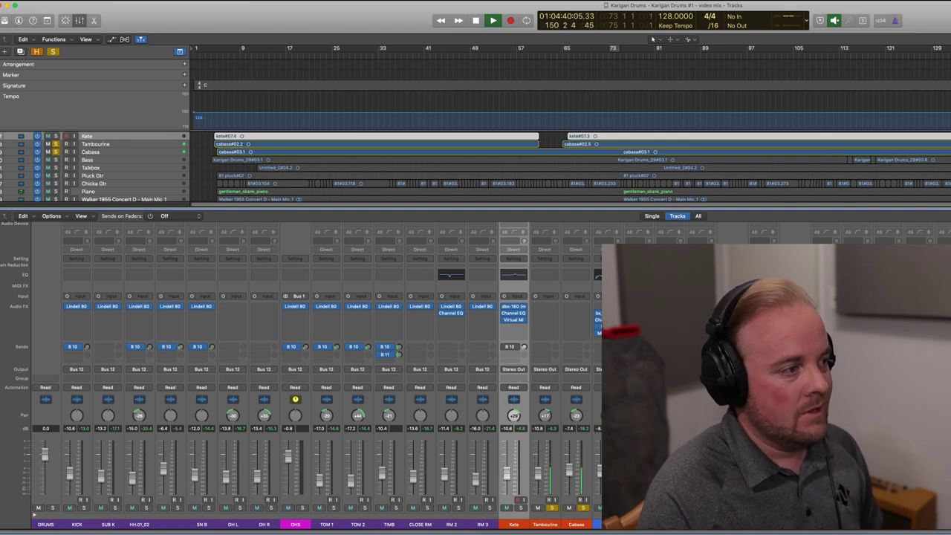
left_click(577, 515)
Select both Tambourine and Cabasa and turn their solos off so the full mix plays.
left_click(552, 514, "shift")
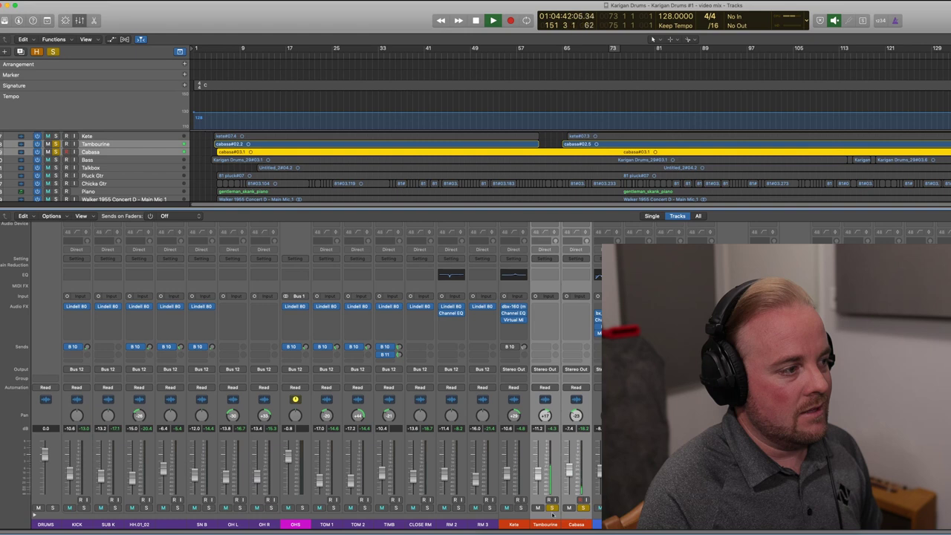
left_click(552, 508)
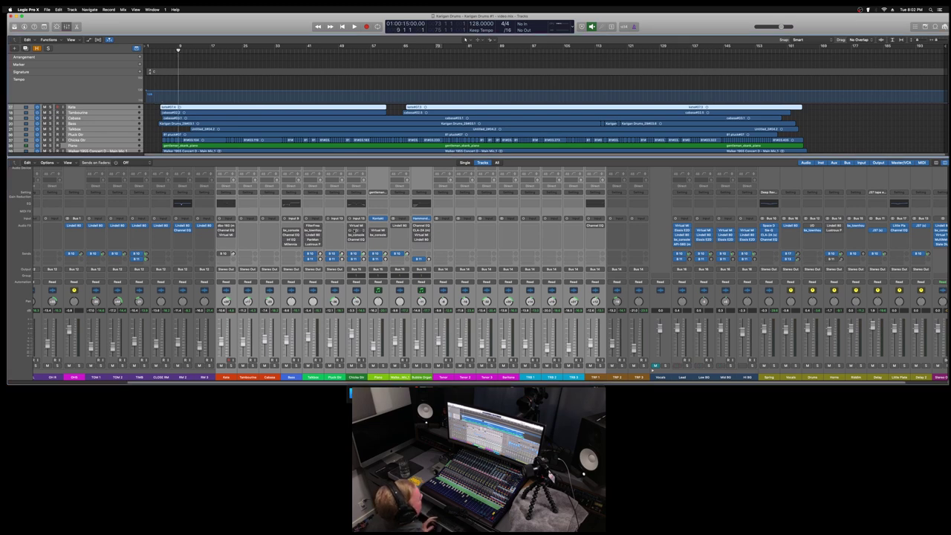
Play the whole unsoloed mix with the vocal channels, starting from bar 9.
key("space")
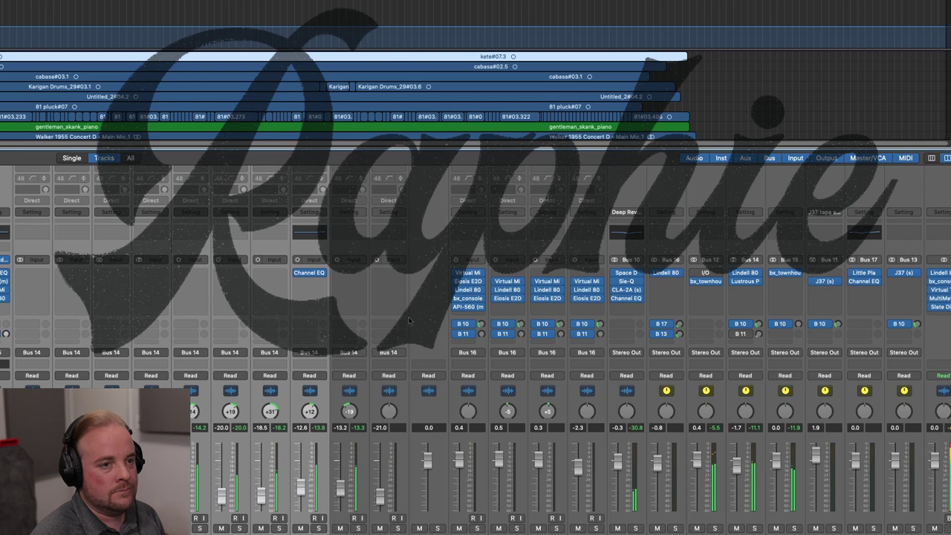
scroll(408, 321, "right", 2)
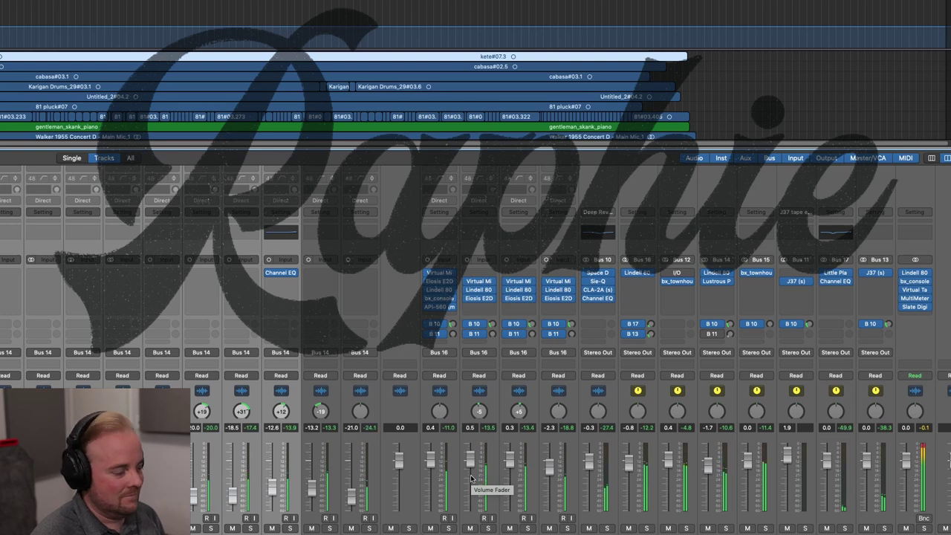
Select all four channel strips that feed Bus 16.
left_click(401, 483)
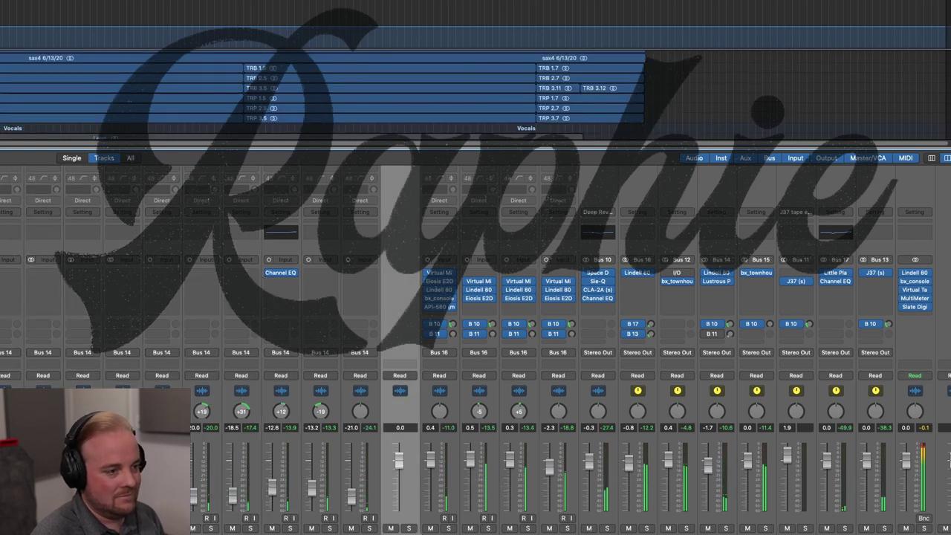
left_click_drag(559, 522, 450, 524)
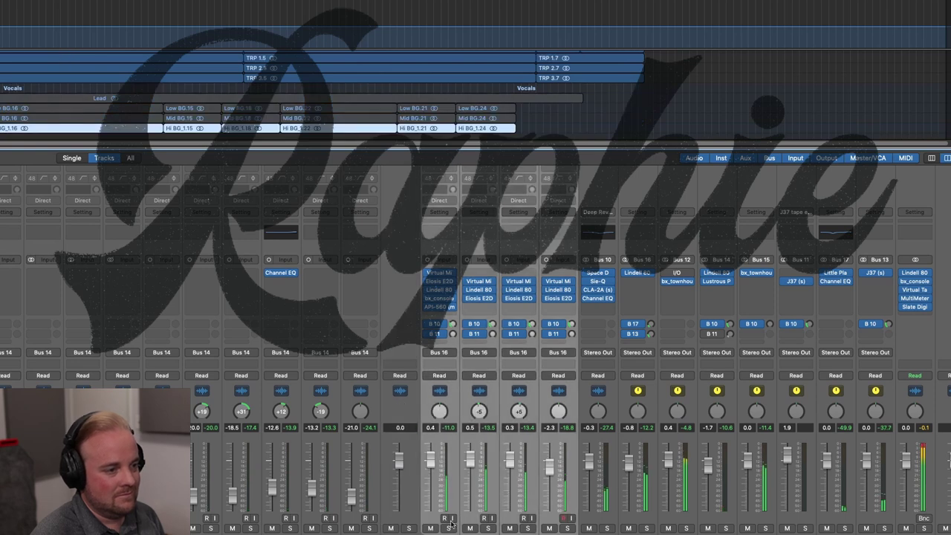